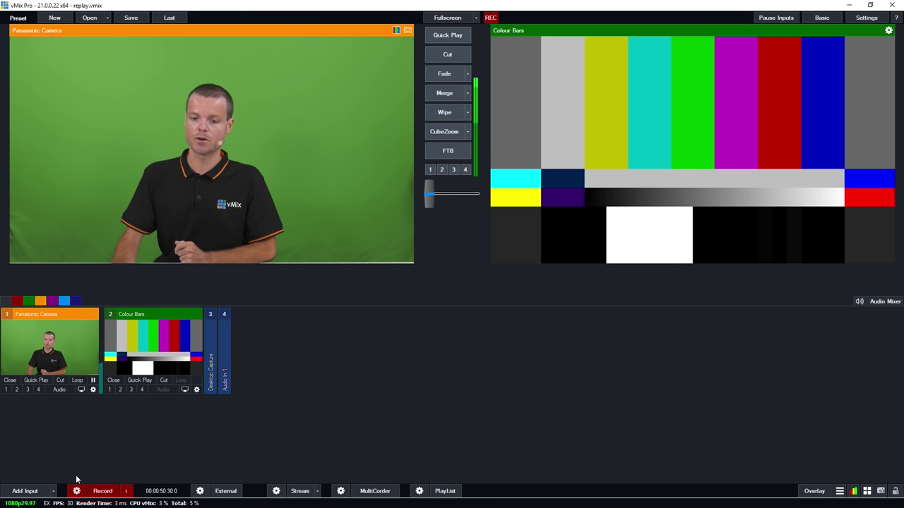
# Add AJA Input 1 as a camera input with the frame rate set to NTSC 59.94i
pyautogui.click(24, 490)
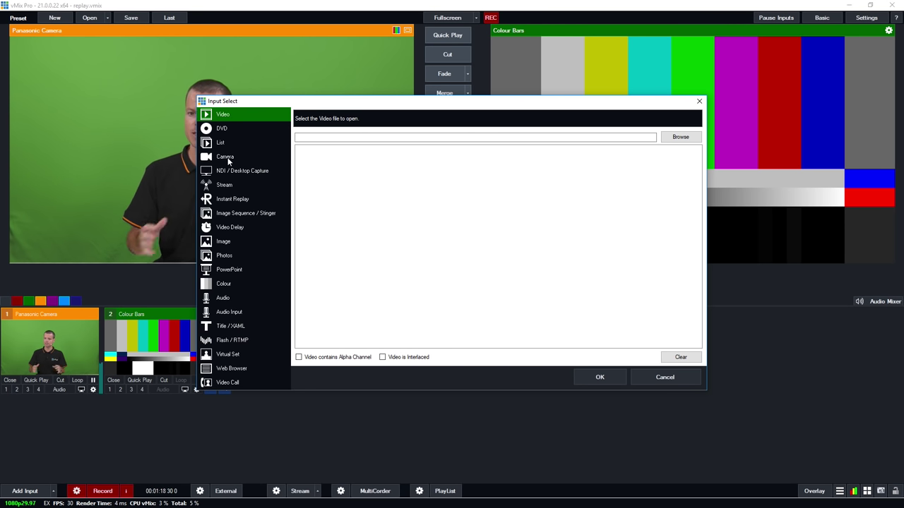
pyautogui.click(260, 157)
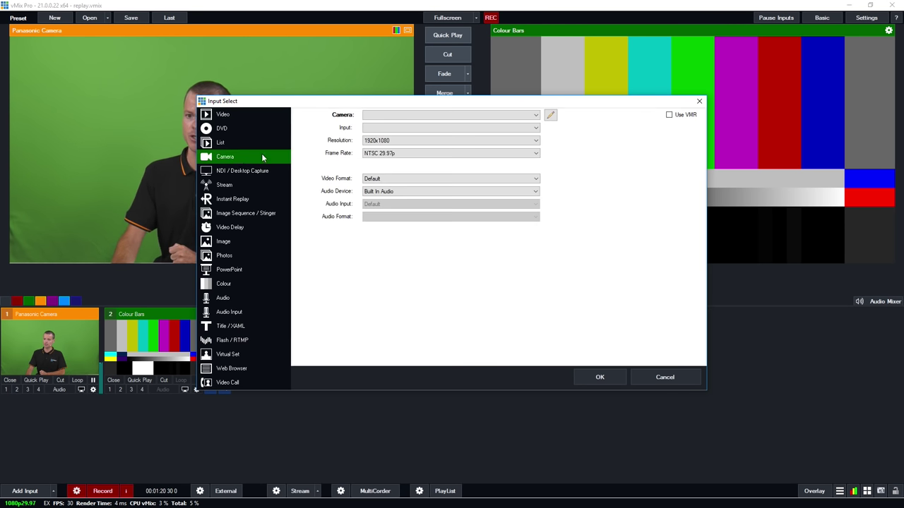
pyautogui.click(395, 116)
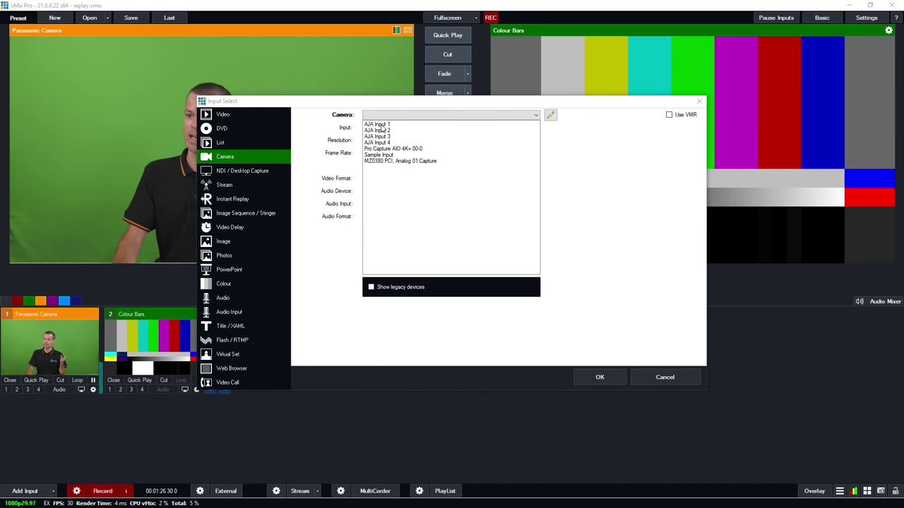
pyautogui.click(380, 125)
pyautogui.click(397, 154)
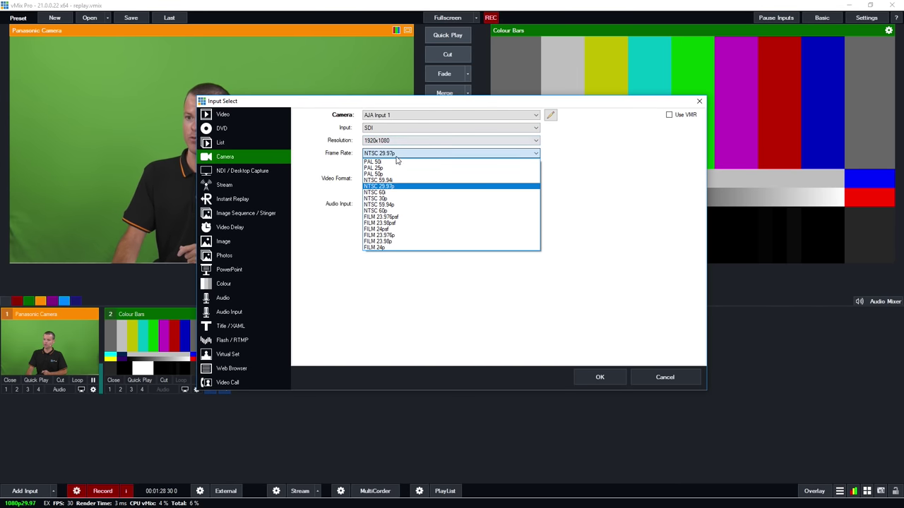
pyautogui.click(399, 180)
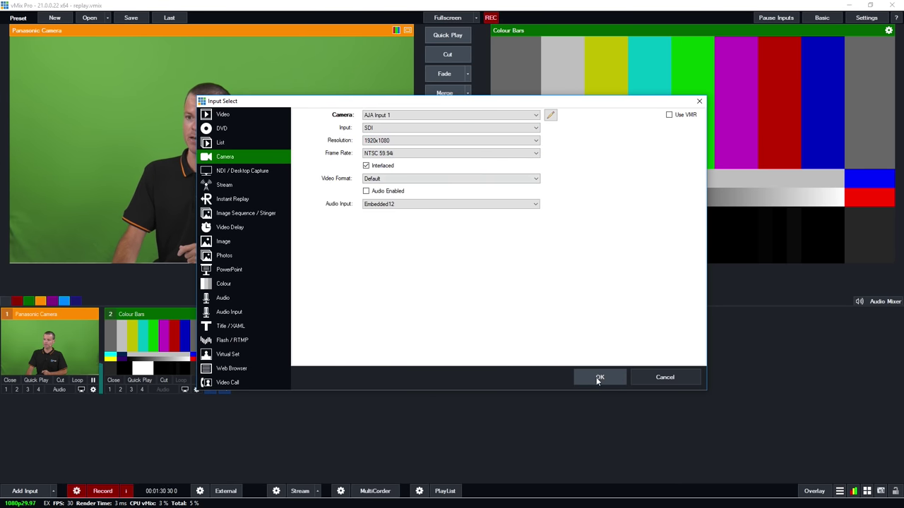
pyautogui.click(599, 378)
# Add AJA Input 2 as a camera input with the frame rate set to NTSC 59.94i
pyautogui.click(25, 491)
pyautogui.click(262, 157)
pyautogui.click(395, 115)
pyautogui.click(388, 130)
pyautogui.click(404, 153)
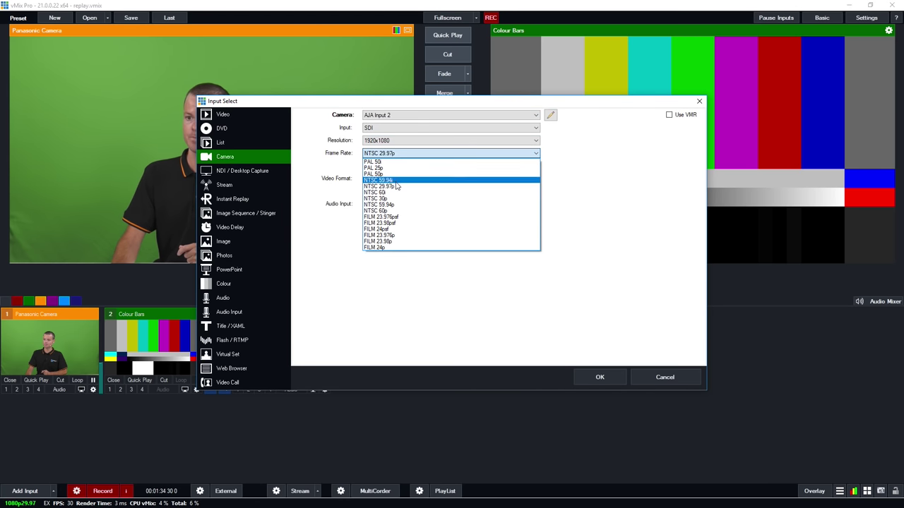
pyautogui.click(459, 232)
pyautogui.click(598, 377)
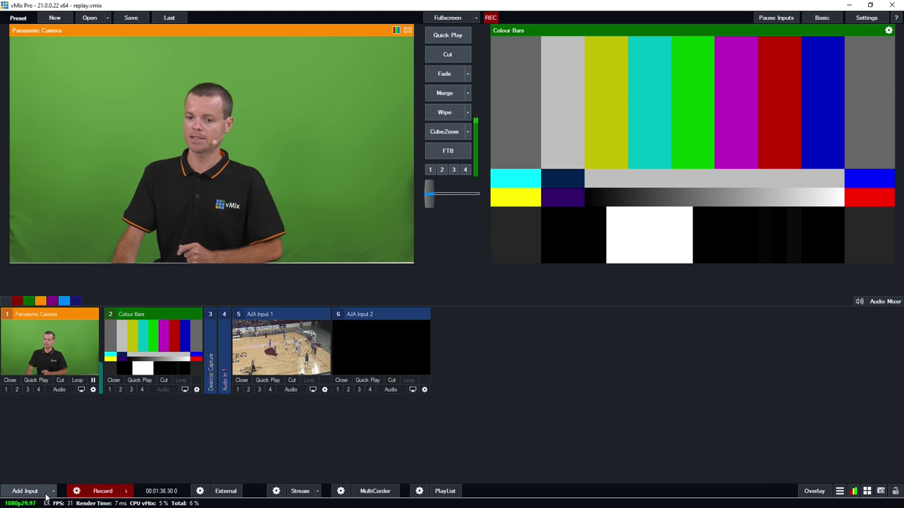
# Add AJA Input 3 as a camera input and choose its frame rate
pyautogui.click(25, 491)
pyautogui.click(231, 157)
pyautogui.click(388, 116)
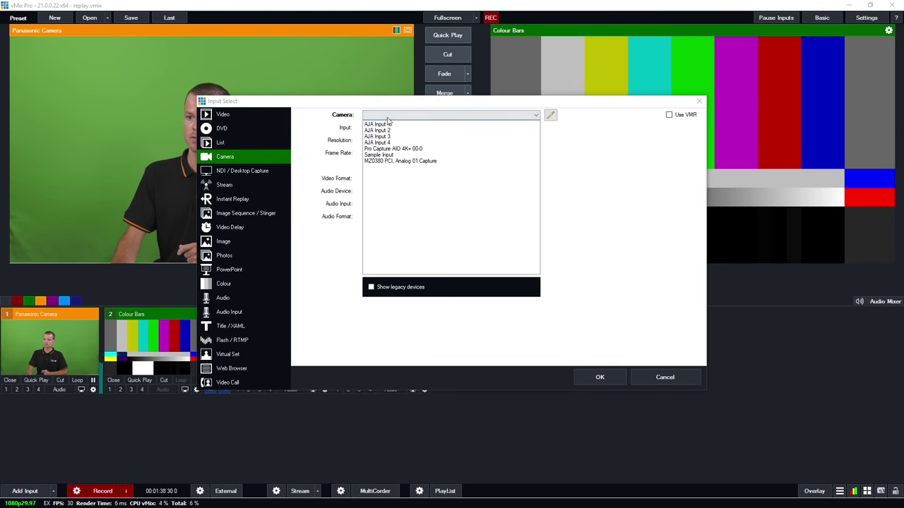
pyautogui.click(388, 137)
pyautogui.click(407, 156)
pyautogui.click(500, 286)
pyautogui.click(600, 377)
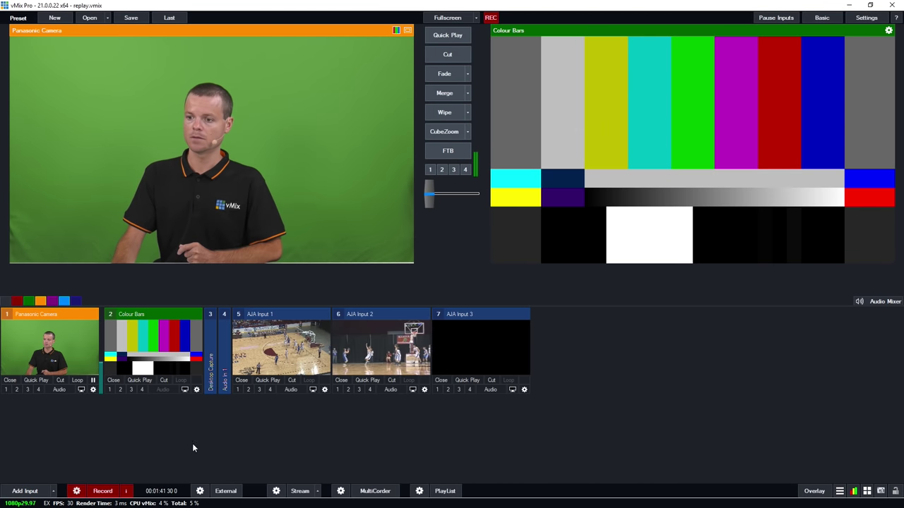
# Add AJA Input 4 as a camera input and choose its frame rate
pyautogui.click(25, 491)
pyautogui.click(237, 157)
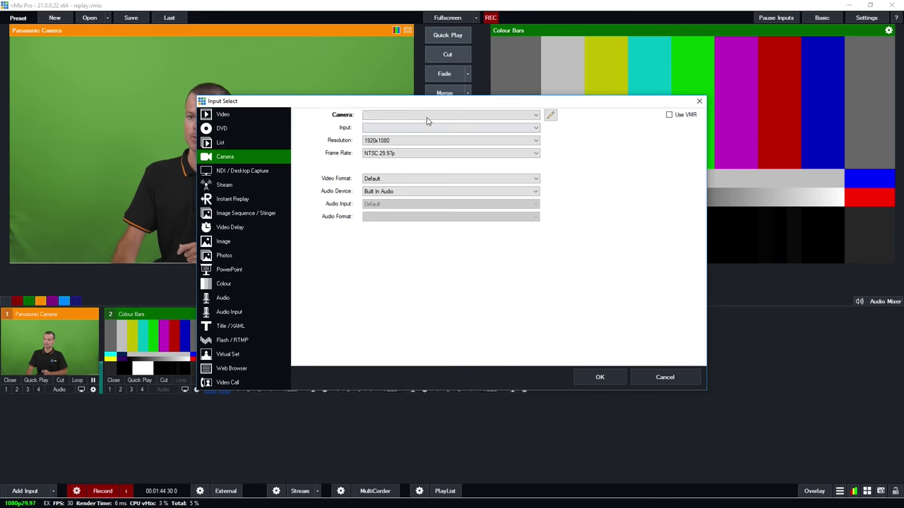
pyautogui.click(423, 115)
pyautogui.click(387, 143)
pyautogui.click(452, 153)
pyautogui.click(423, 170)
pyautogui.click(600, 377)
# Preview each of the four AJA camera inputs in turn to check their feeds, ending on AJA Input 1
pyautogui.click(281, 347)
pyautogui.click(381, 347)
pyautogui.click(486, 351)
pyautogui.click(581, 347)
pyautogui.click(480, 348)
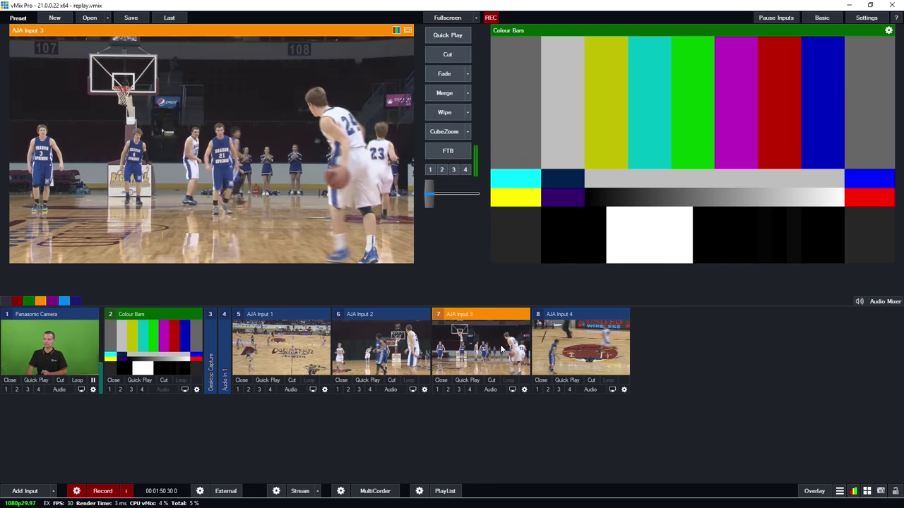
pyautogui.click(381, 347)
pyautogui.click(281, 348)
pyautogui.click(389, 351)
pyautogui.click(484, 349)
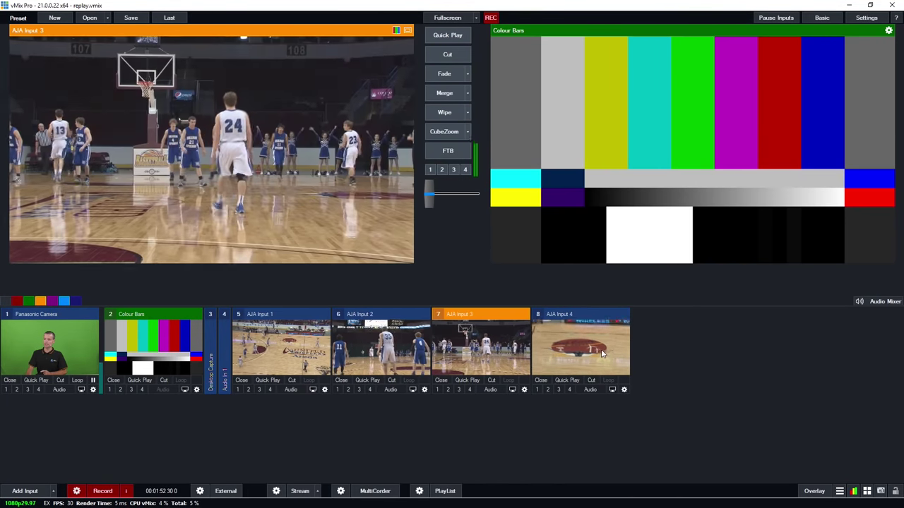
pyautogui.click(600, 349)
pyautogui.click(281, 348)
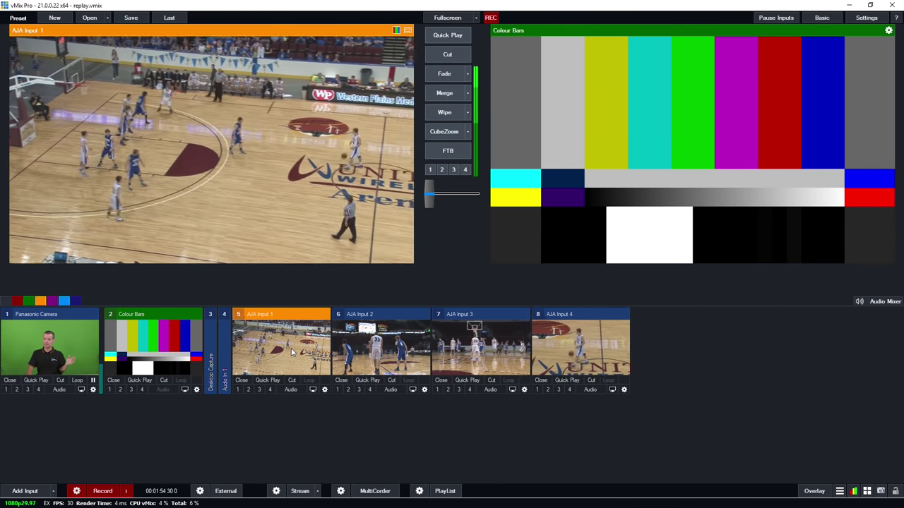
# Start adding an Instant Replay input and choose the replaysession folder as its session folder
pyautogui.click(4, 494)
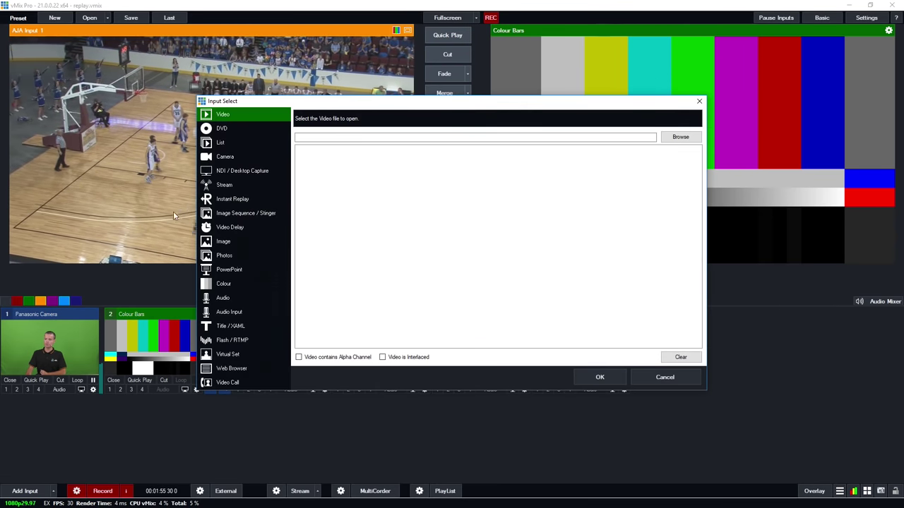
pyautogui.click(253, 197)
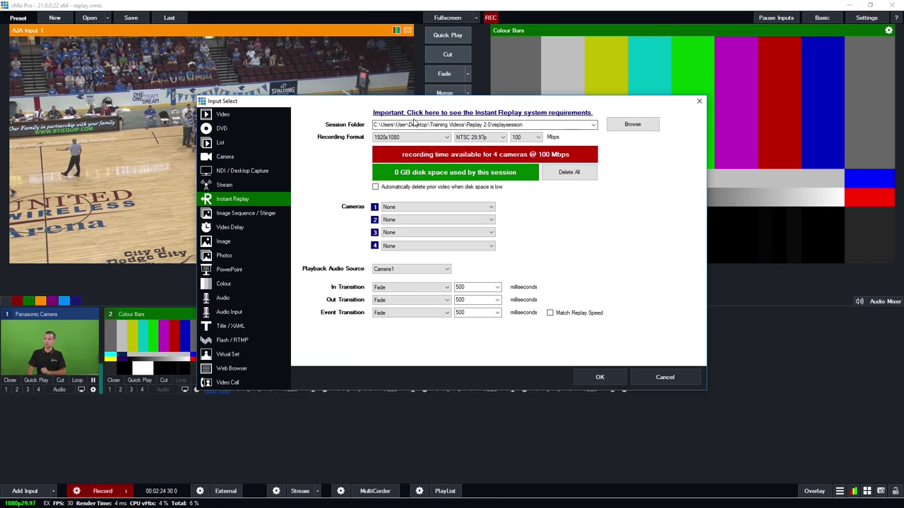
pyautogui.click(630, 124)
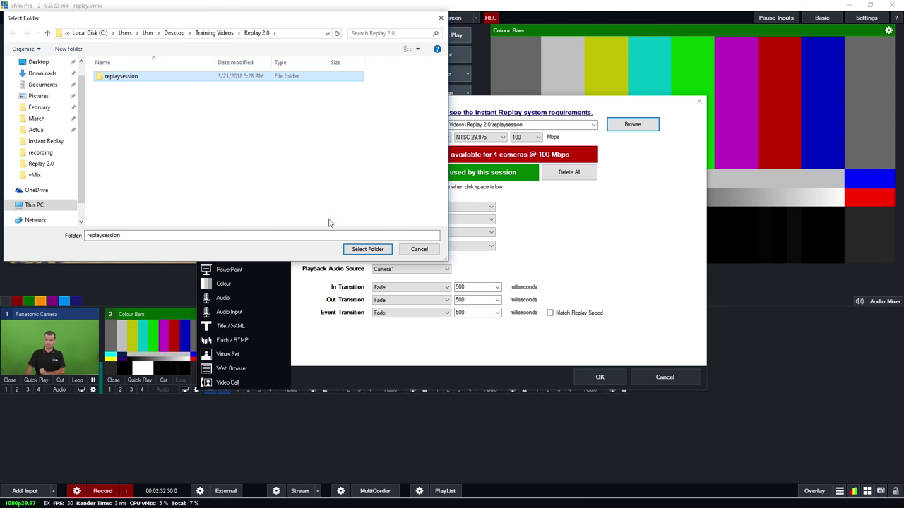
pyautogui.click(368, 250)
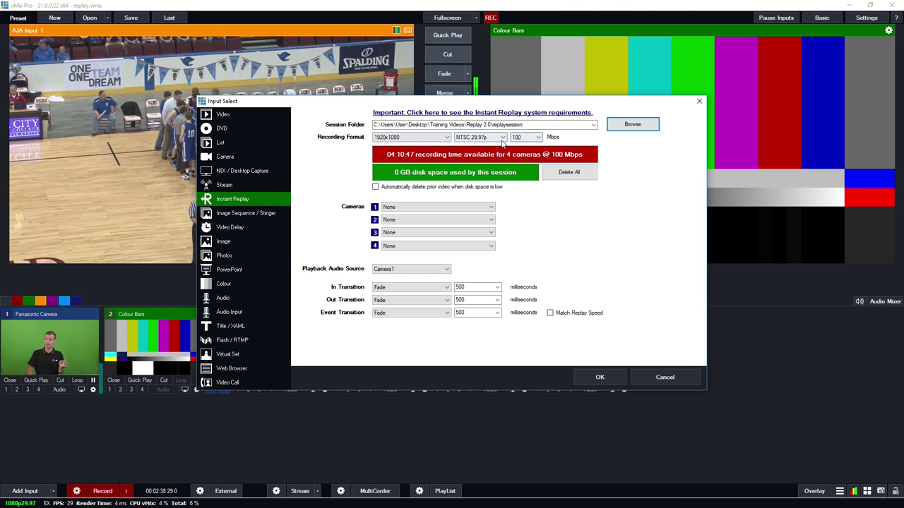
# Set the replay recording format to 1920x1080, NTSC 59.94i at 200 Mbps
pyautogui.click(487, 137)
pyautogui.click(486, 169)
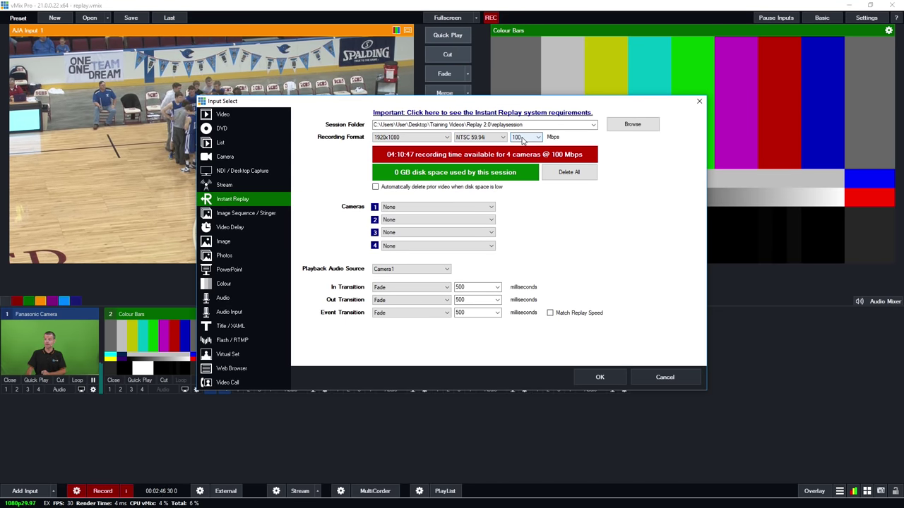
pyautogui.click(522, 139)
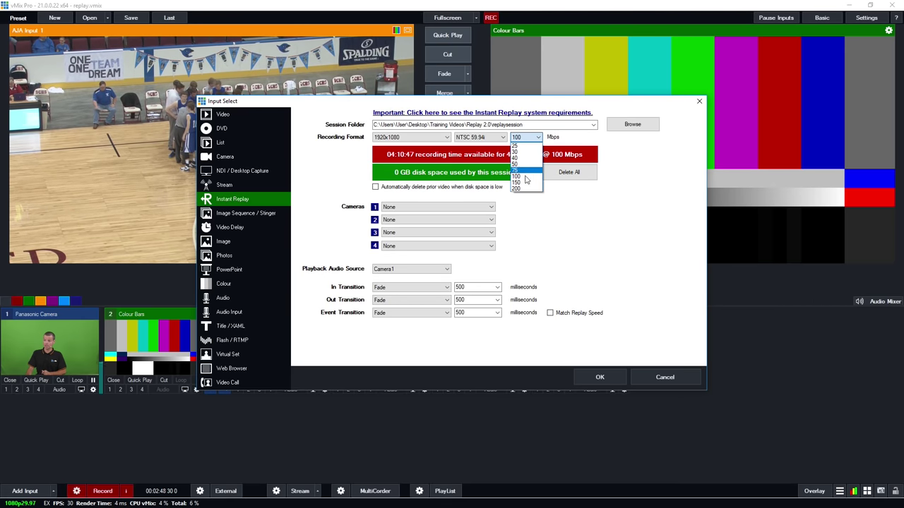
pyautogui.click(524, 189)
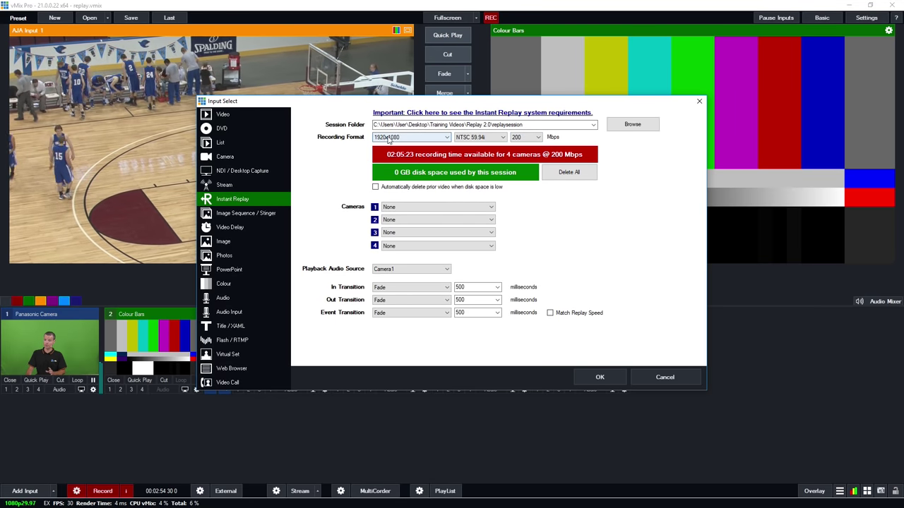
pyautogui.click(399, 137)
pyautogui.click(389, 165)
pyautogui.click(527, 138)
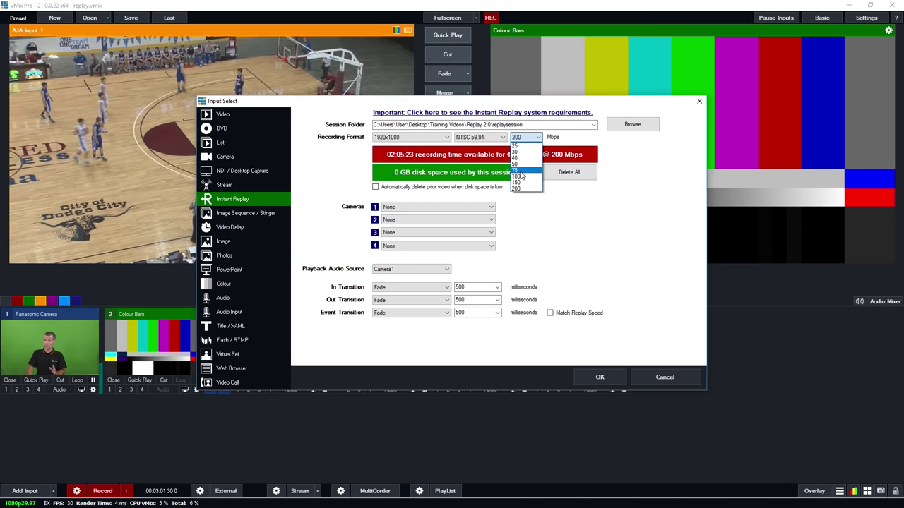
pyautogui.click(427, 136)
pyautogui.click(428, 136)
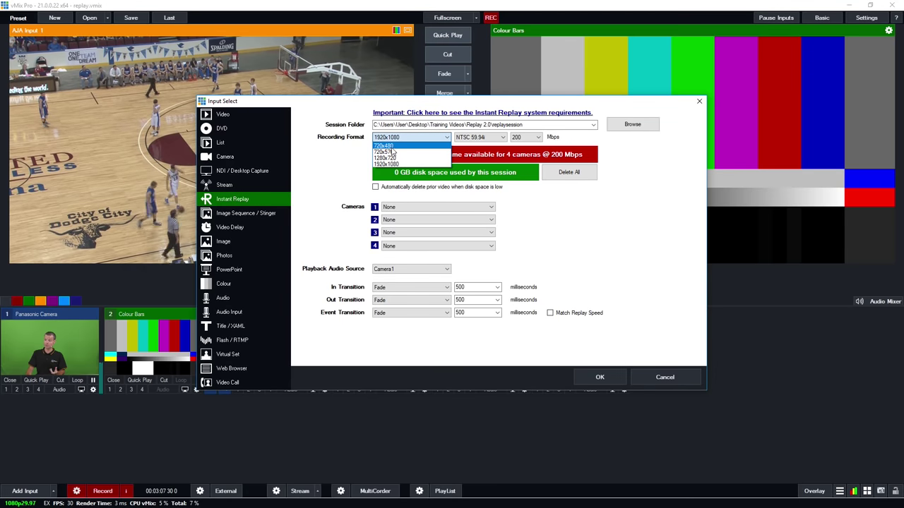
pyautogui.click(555, 141)
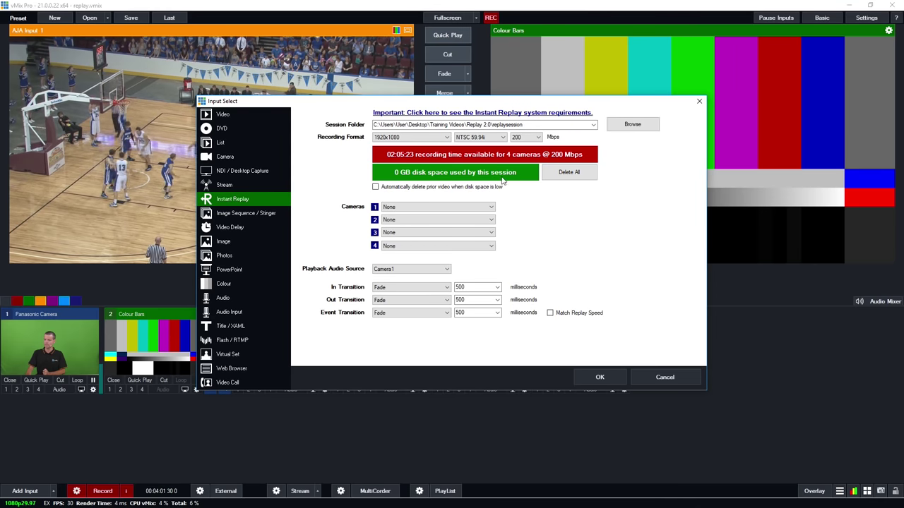
pyautogui.click(408, 188)
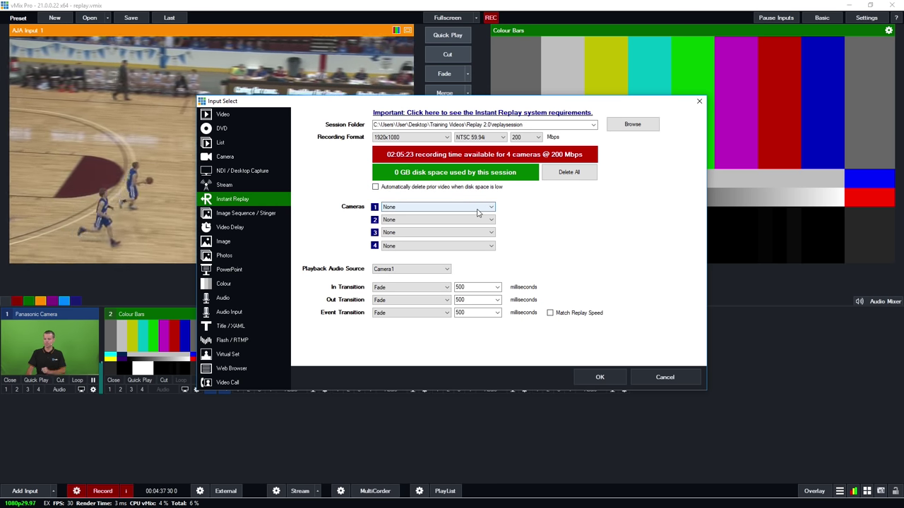
# Assign AJA Input 1, AJA Input 2, AJA Input 3 and AJA Input 4 to replay cameras 1 to 4 respectively
pyautogui.click(404, 209)
pyautogui.click(399, 257)
pyautogui.click(406, 220)
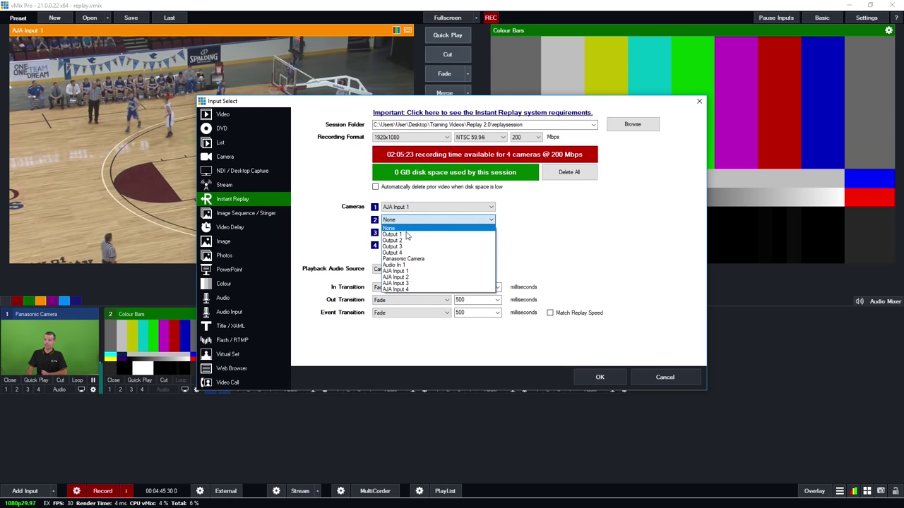
pyautogui.click(408, 277)
pyautogui.click(406, 233)
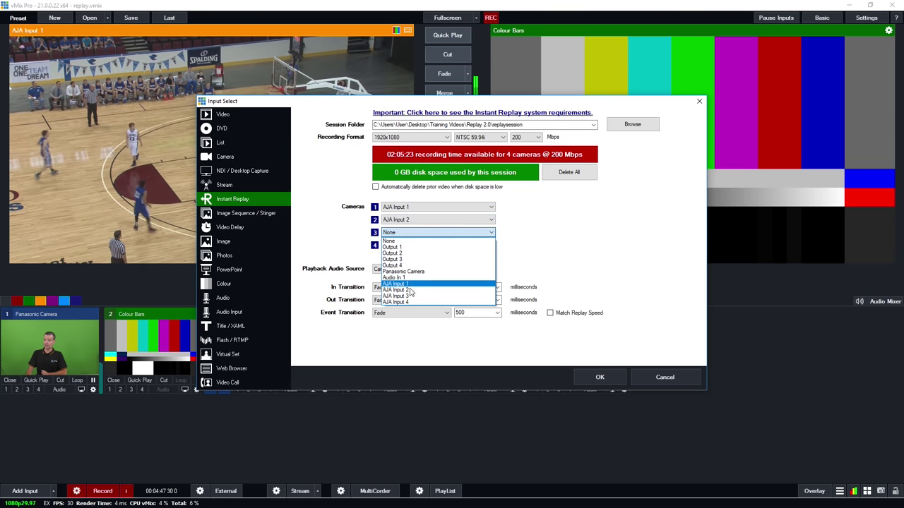
pyautogui.click(406, 295)
pyautogui.click(409, 245)
pyautogui.click(402, 315)
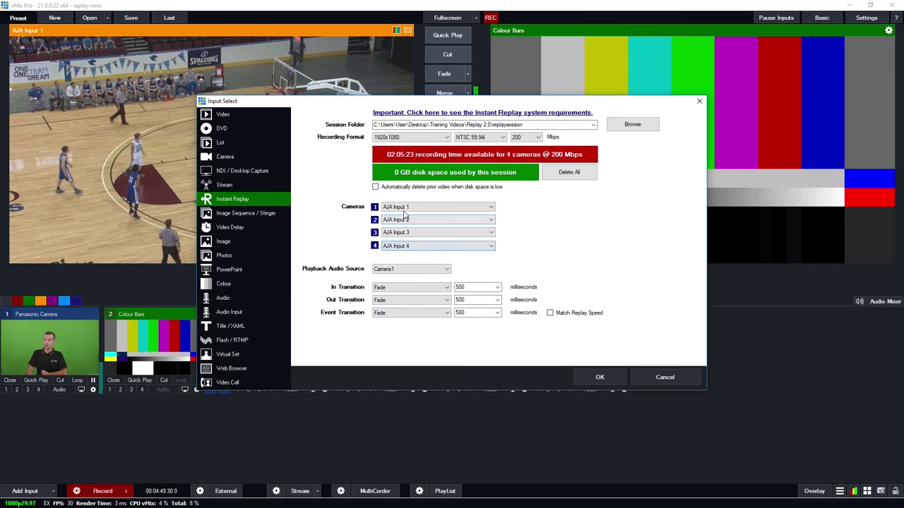
# Examine the source choices for replay camera 4 and the output sources in the Outputs / NDI settings
pyautogui.click(406, 246)
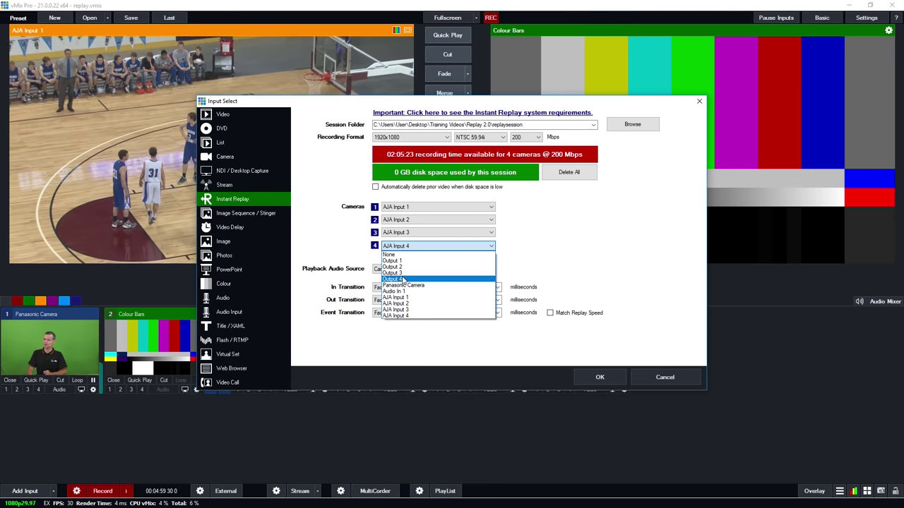
pyautogui.press('Escape')
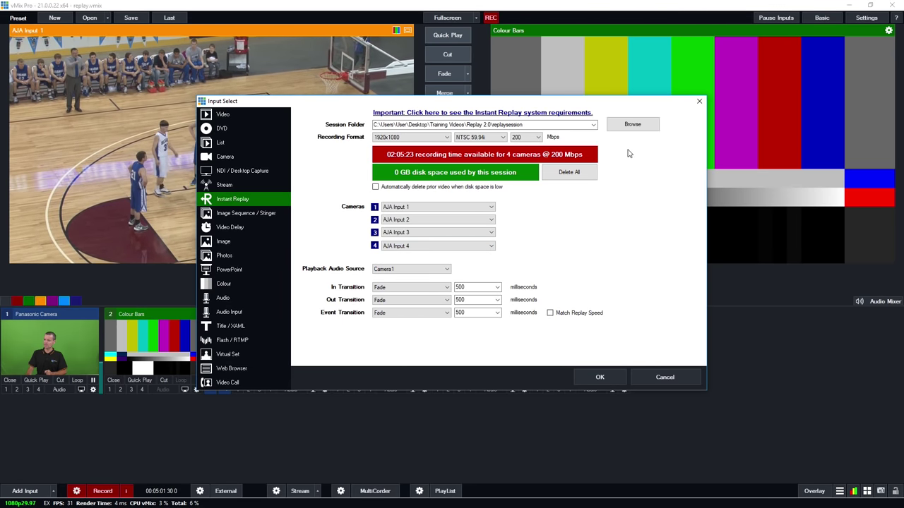
pyautogui.click(865, 18)
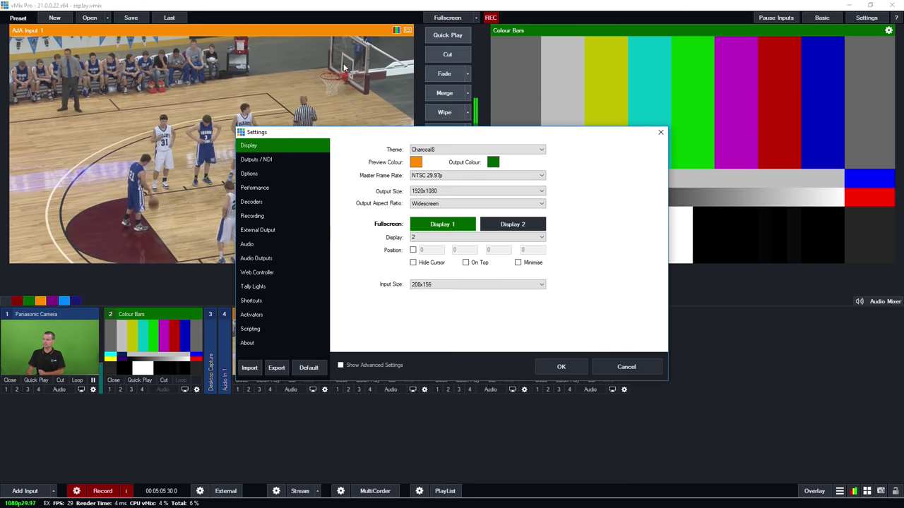
pyautogui.click(282, 159)
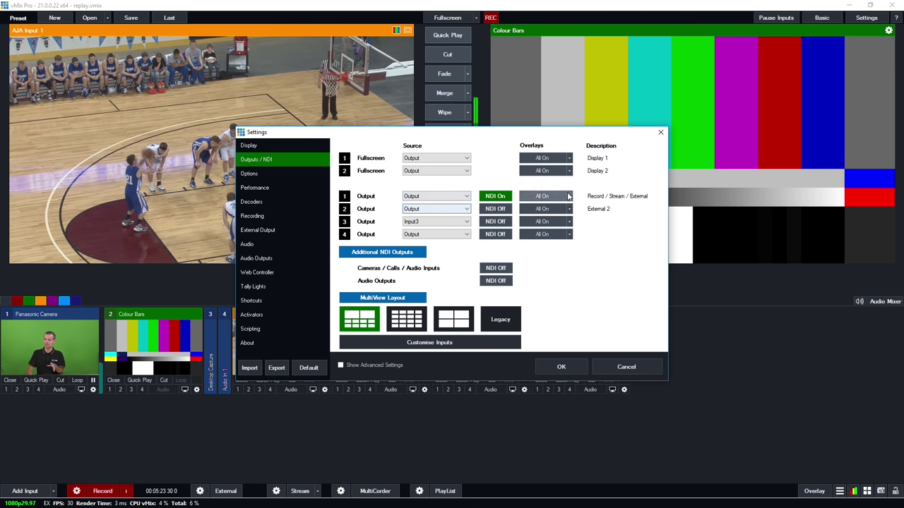
pyautogui.click(560, 366)
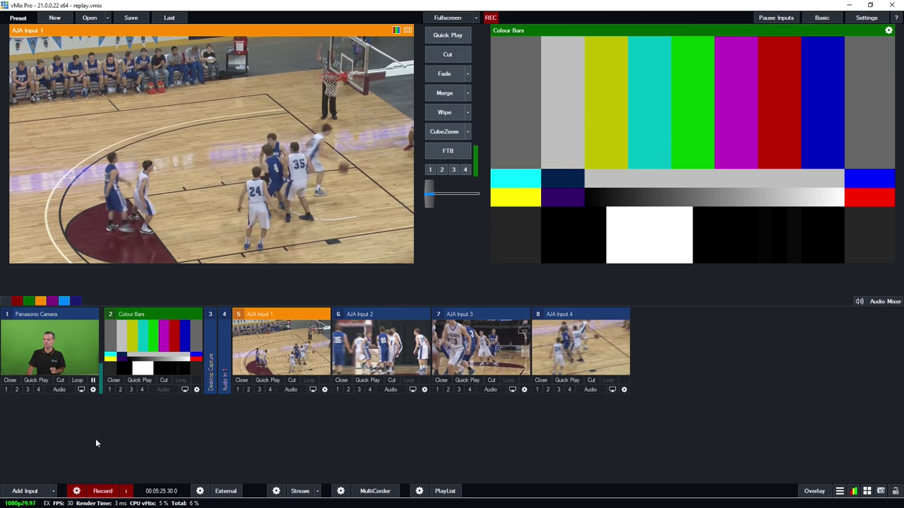
# Return to the Instant Replay input setup and assign Output 4 to replay camera 4
pyautogui.click(26, 491)
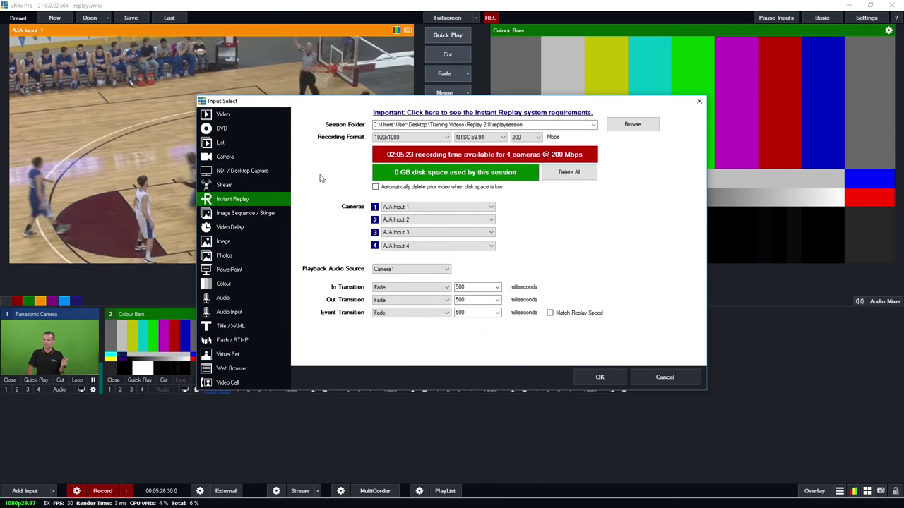
pyautogui.click(418, 247)
pyautogui.click(407, 280)
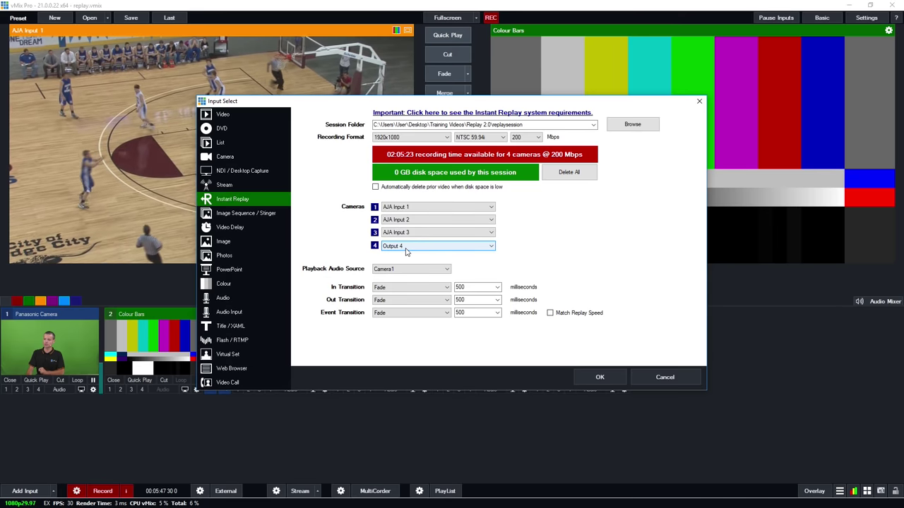
# Assign AJA Input 4 to replay camera 4
pyautogui.click(406, 247)
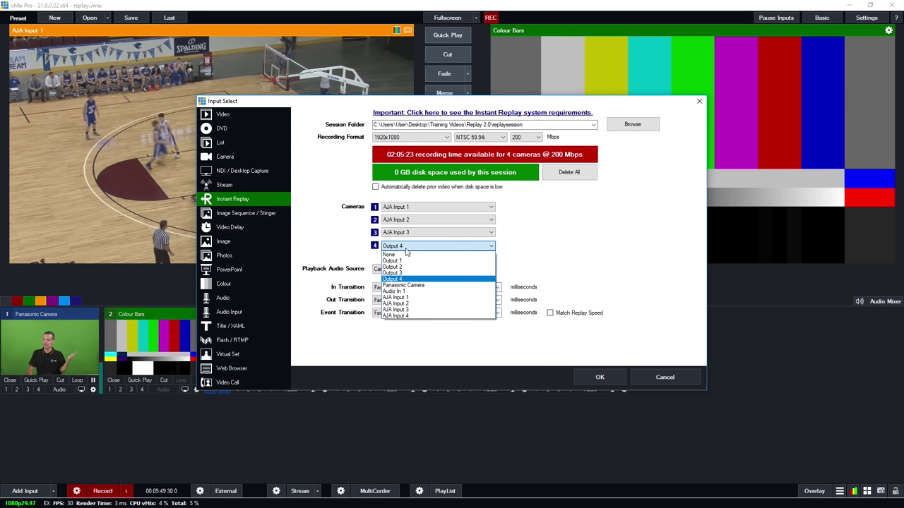
pyautogui.click(415, 316)
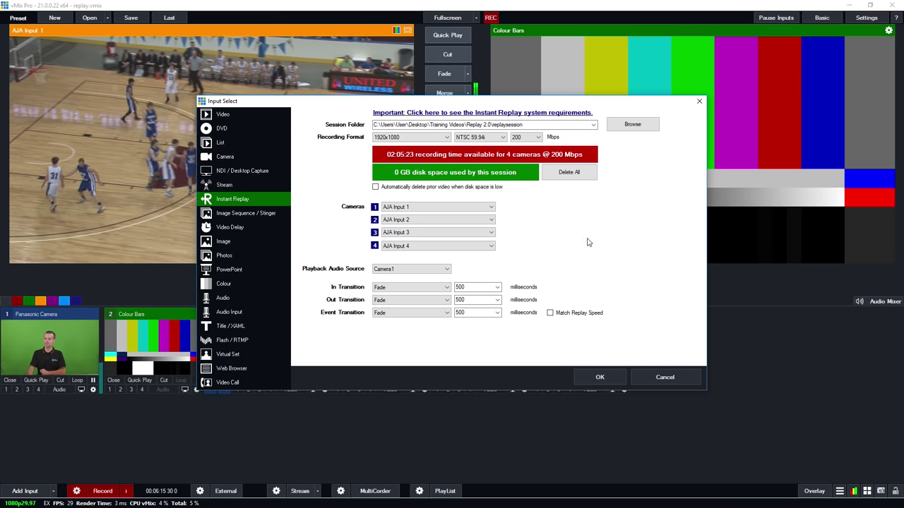
# Try Master as the playback audio source and review the other available audio sources
pyautogui.click(399, 272)
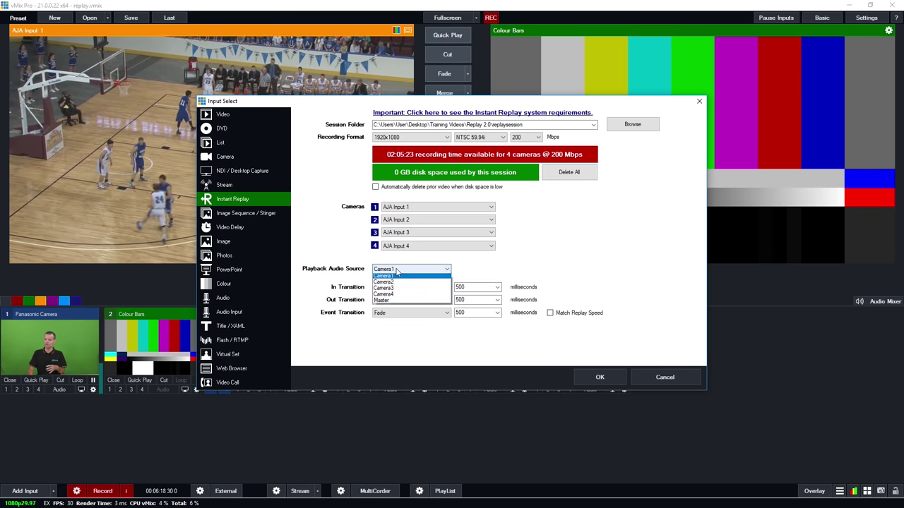
pyautogui.click(389, 304)
pyautogui.click(394, 273)
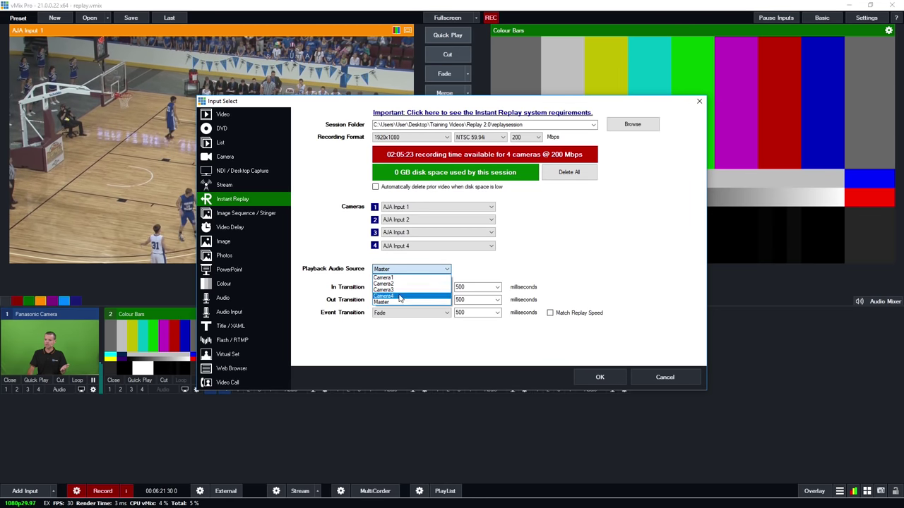
pyautogui.click(524, 276)
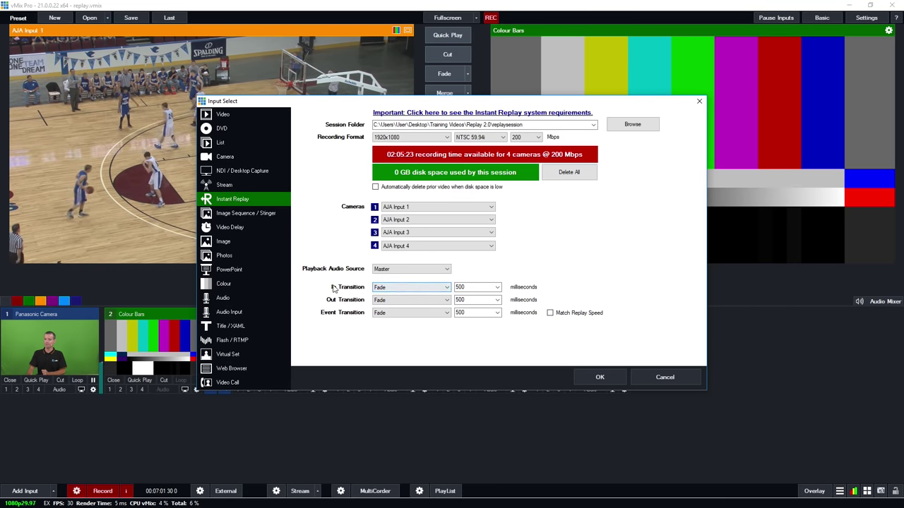
# Examine the transition types offered for the replay's In Transition, including the Stinger options, without changing the selection
pyautogui.click(394, 295)
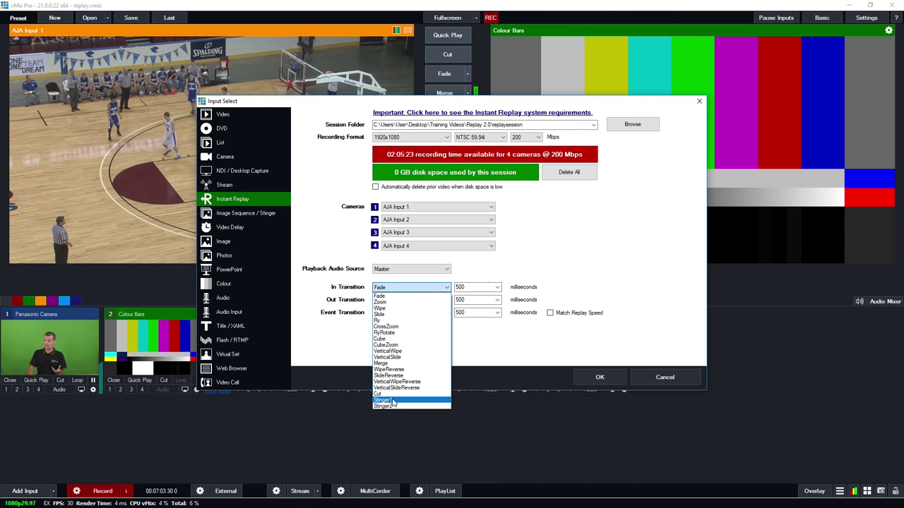
pyautogui.click(585, 286)
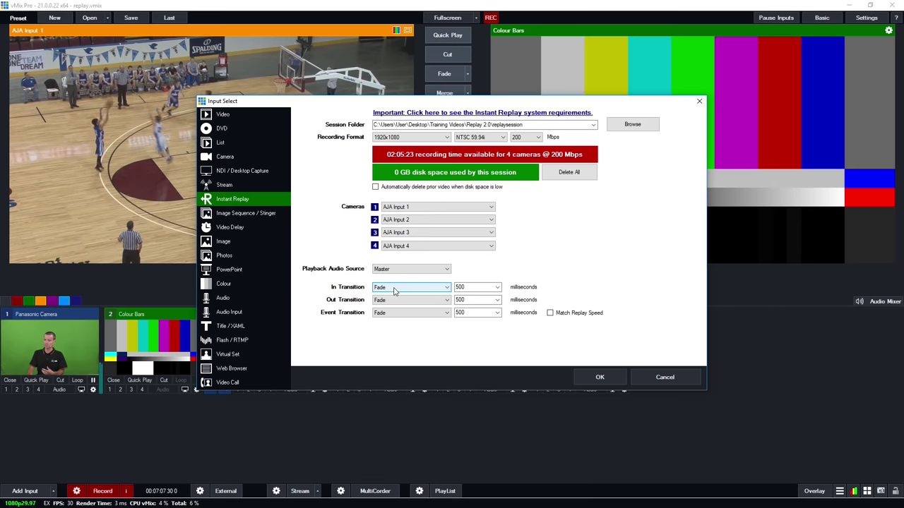
pyautogui.click(395, 292)
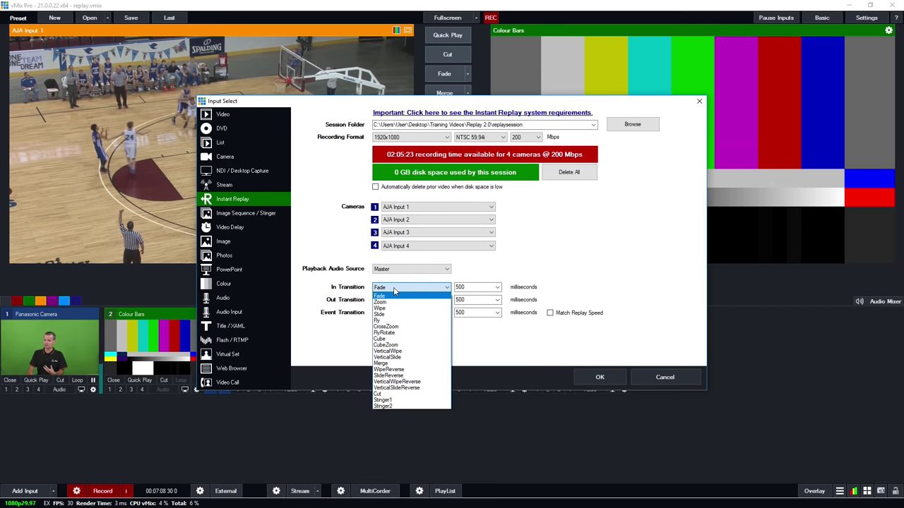
pyautogui.click(533, 261)
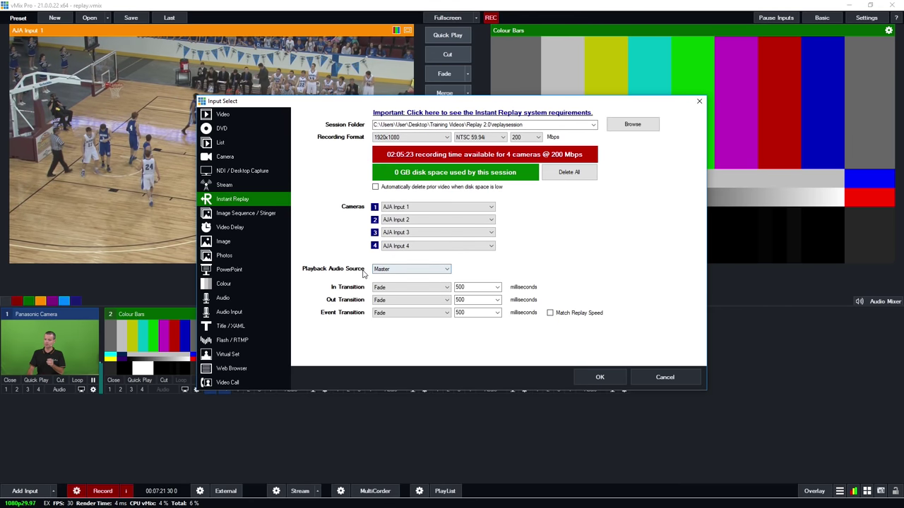
# Set the playback audio source to Camera1 and add the Instant Replay input
pyautogui.click(398, 272)
pyautogui.click(396, 278)
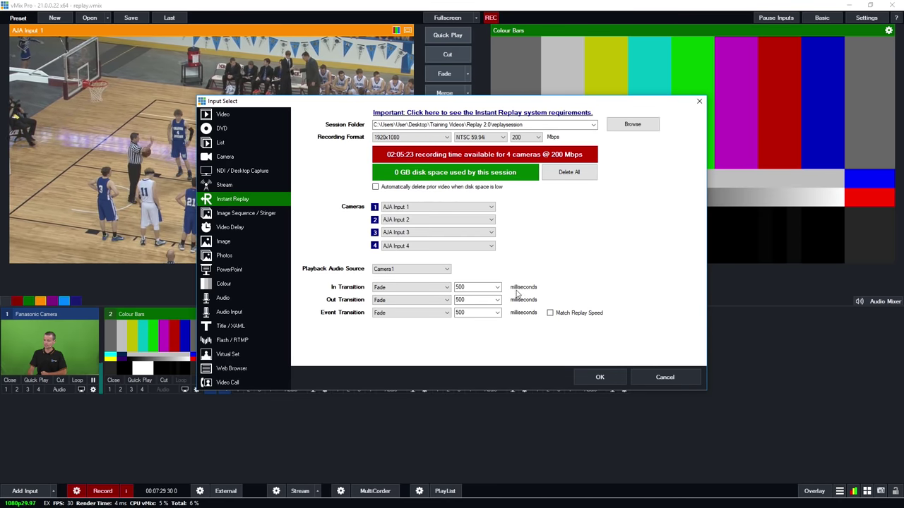
pyautogui.click(602, 377)
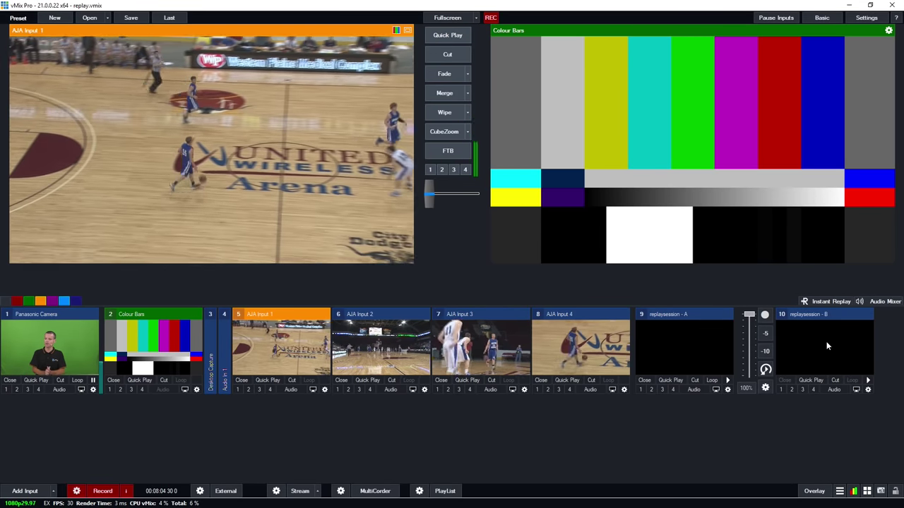
# Collapse the replaysession - B input and expand it again
pyautogui.click(809, 316)
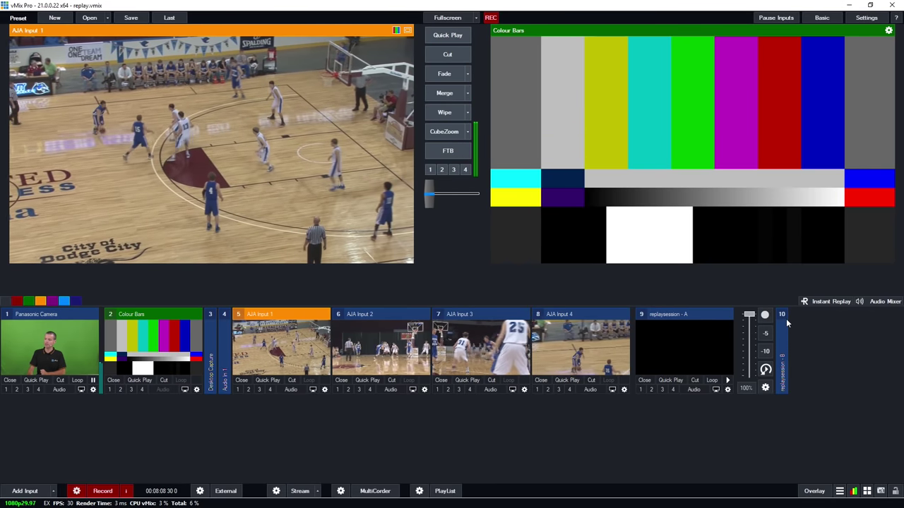
pyautogui.click(786, 318)
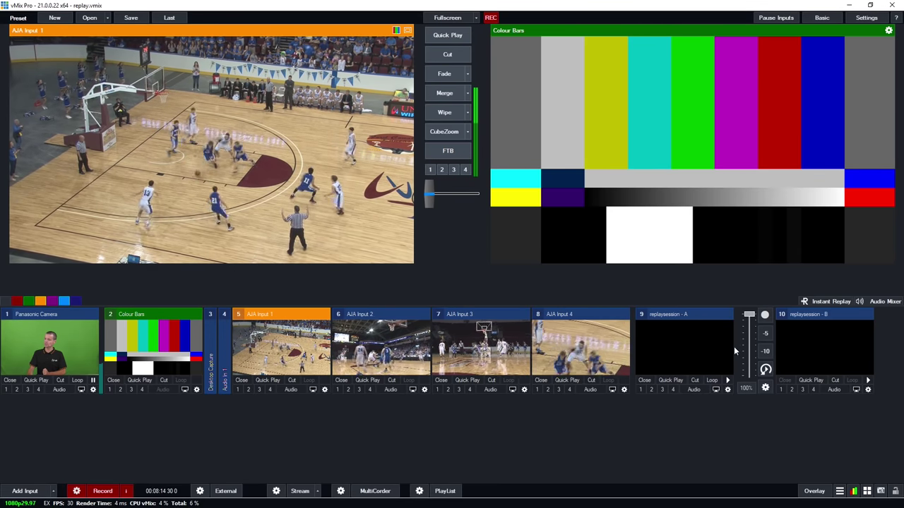
# Open the Instant Replay configuration and examine its pre-roll and post-roll event settings and background music setting
pyautogui.click(765, 389)
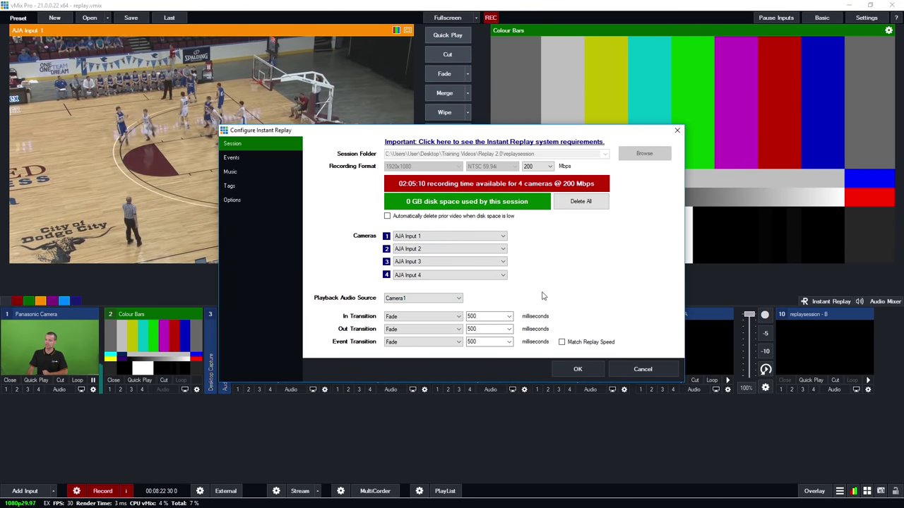
pyautogui.click(237, 157)
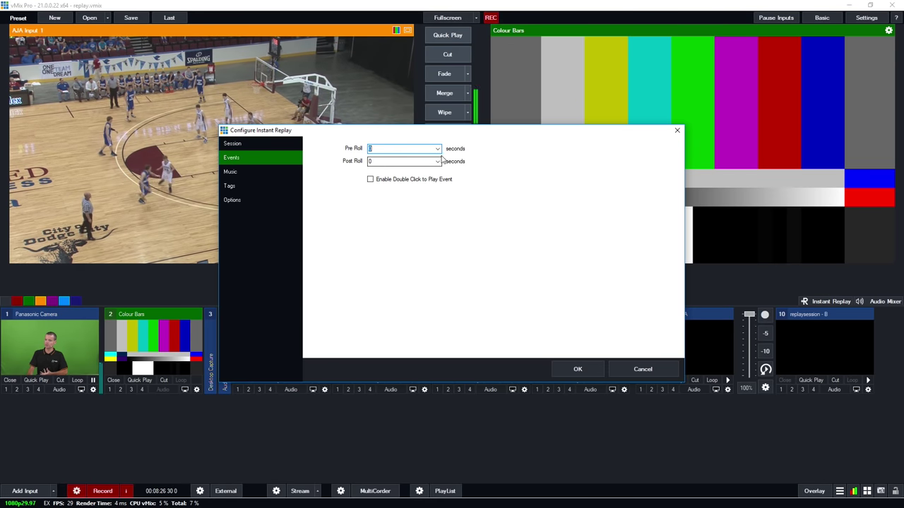
pyautogui.click(237, 172)
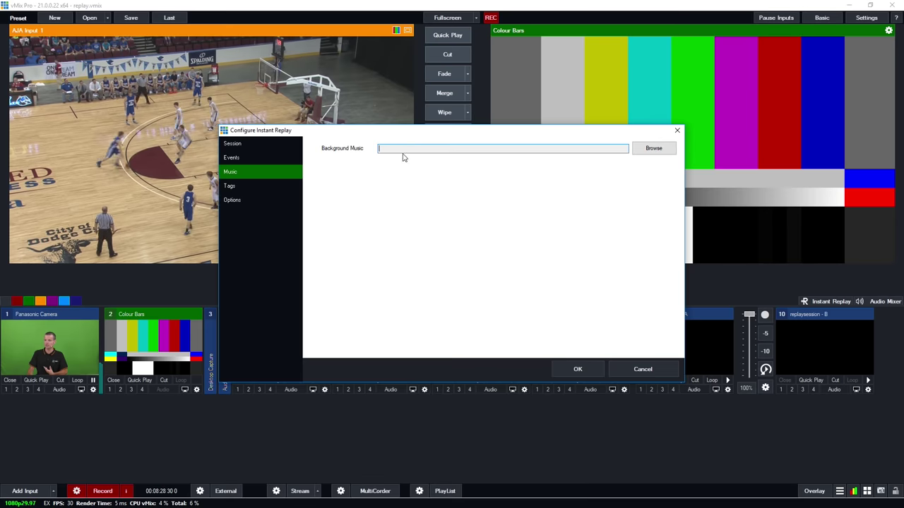
pyautogui.click(417, 149)
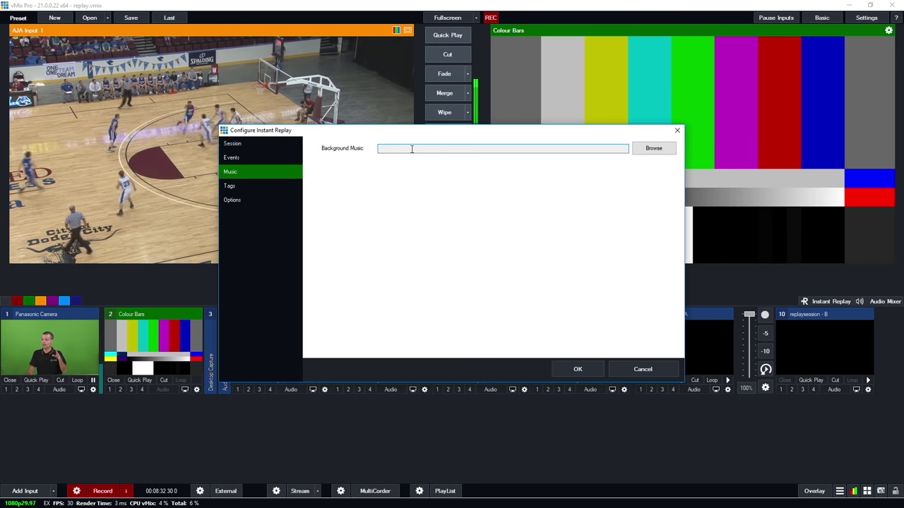
# Add the replay tags Foul and Goal on separate lines
pyautogui.click(291, 187)
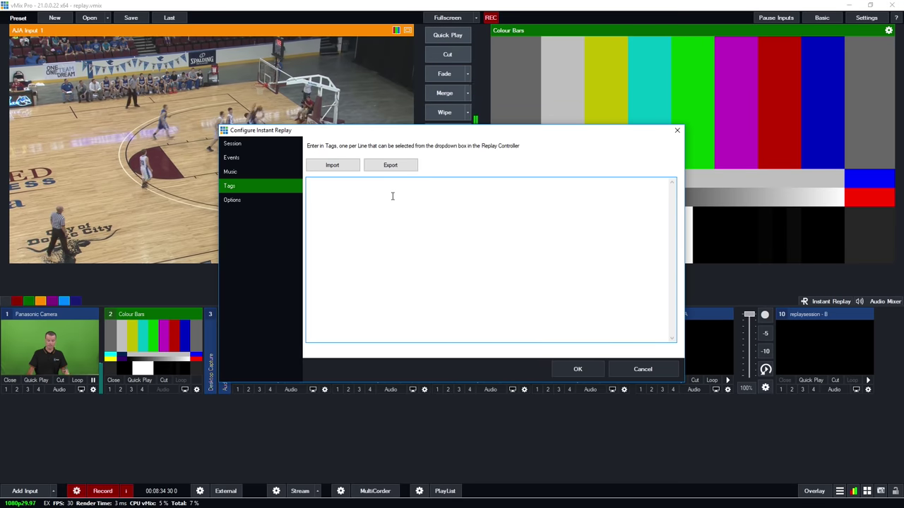
pyautogui.write('Foul')
pyautogui.press('Return')
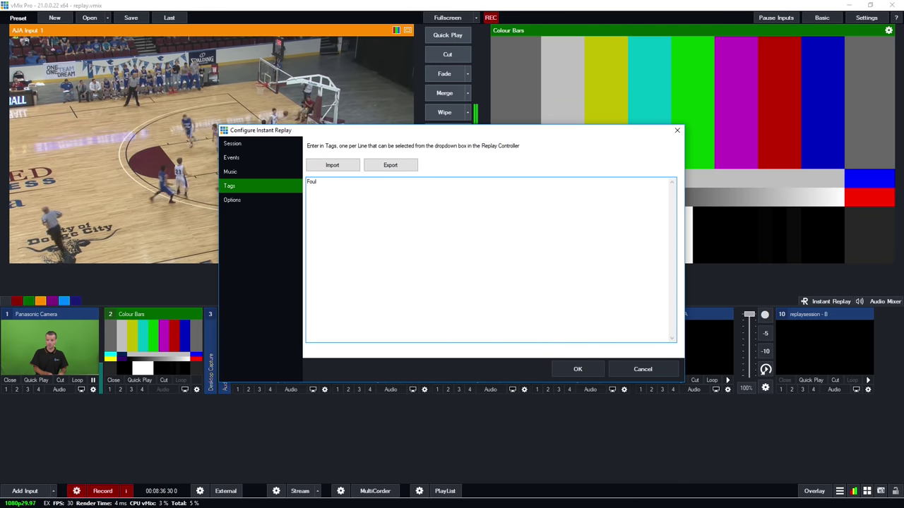
pyautogui.write('Goal')
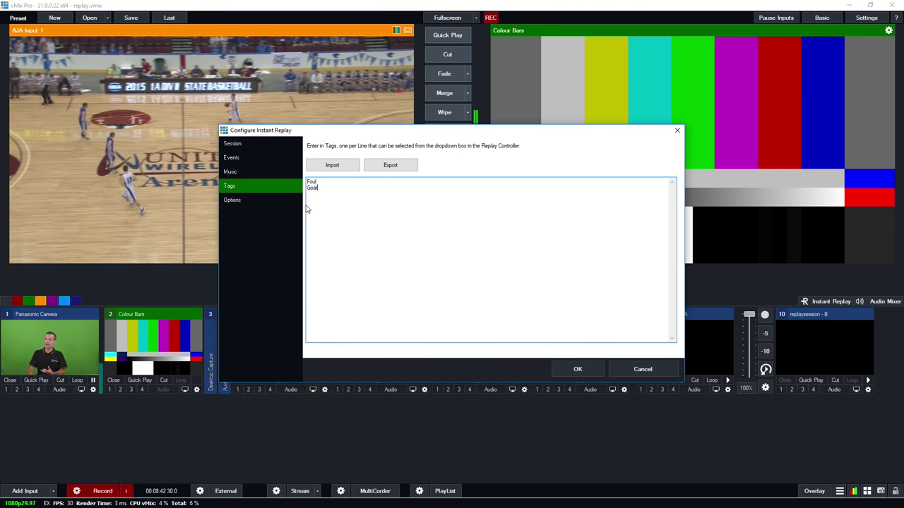
# Review the Options, Events, Music and Session settings and accept the Instant Replay configuration
pyautogui.click(258, 200)
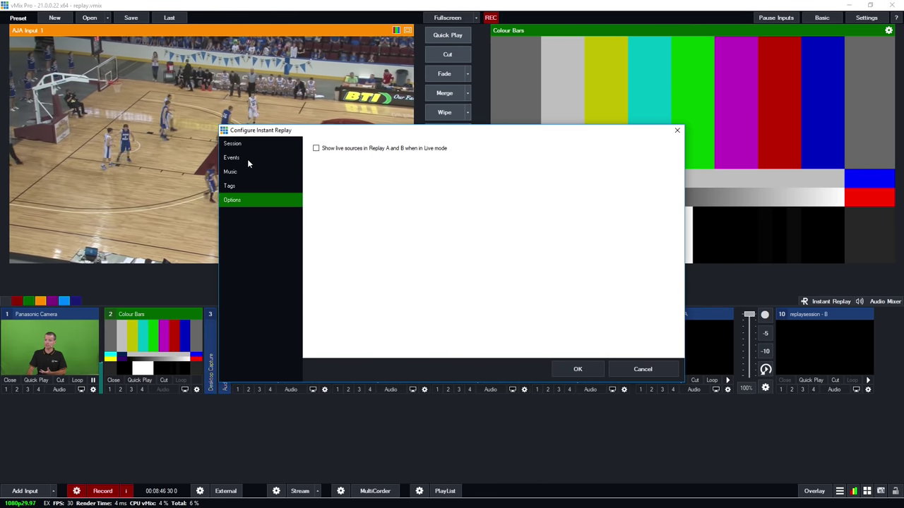
pyautogui.click(248, 158)
pyautogui.click(248, 172)
pyautogui.click(250, 201)
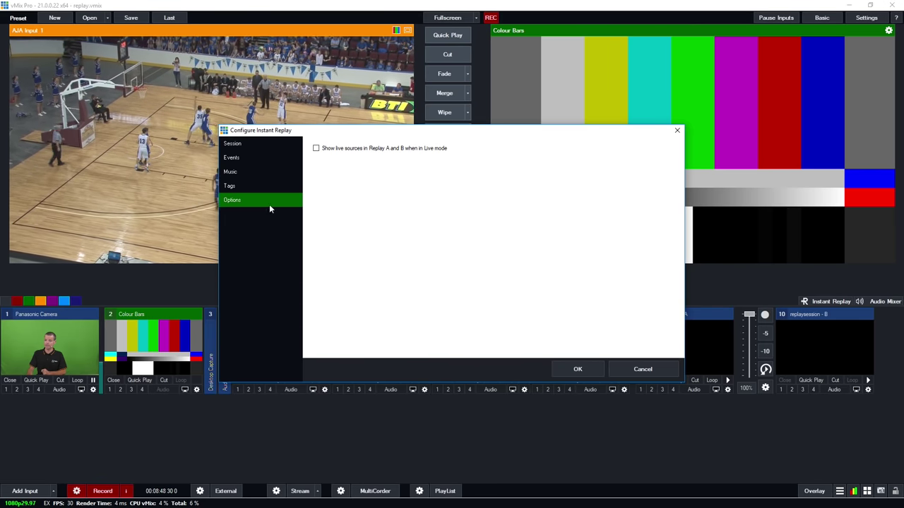
pyautogui.click(257, 145)
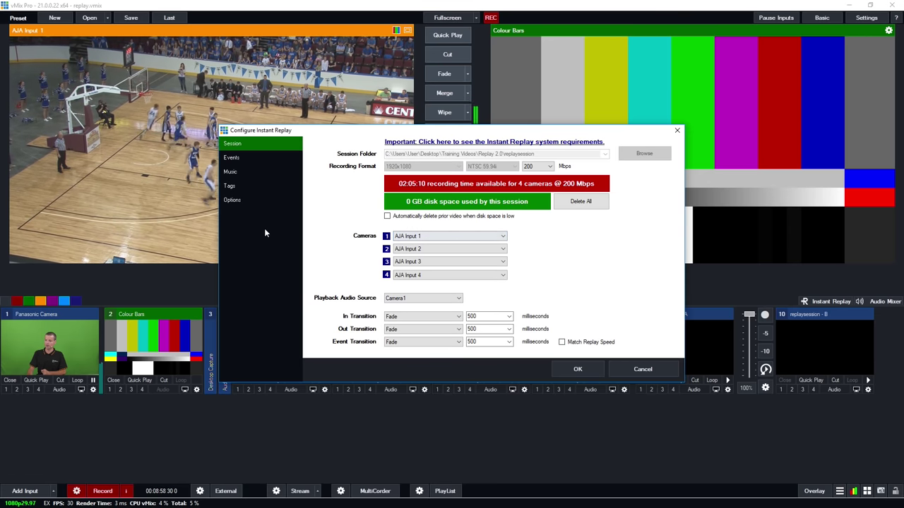
pyautogui.click(255, 200)
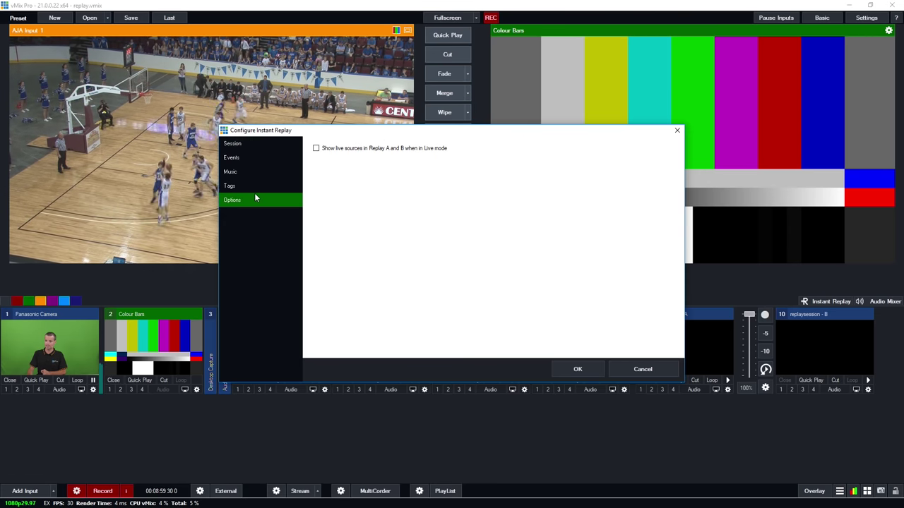
pyautogui.click(240, 143)
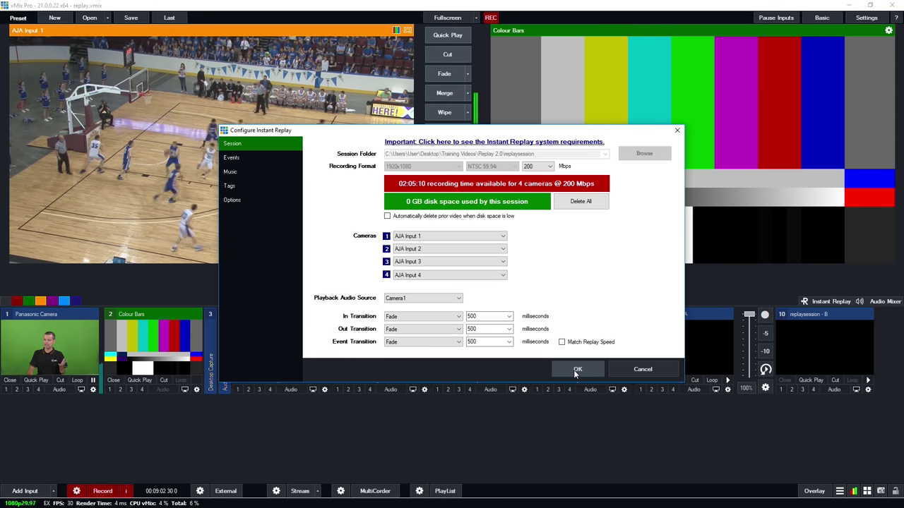
pyautogui.click(576, 371)
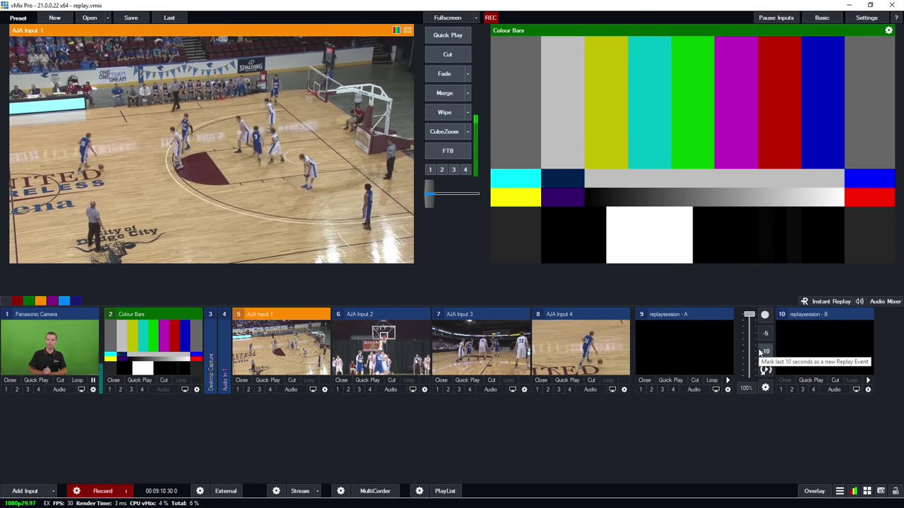
# Start the replay recording and send the replaysession - A input to the preview
pyautogui.click(765, 317)
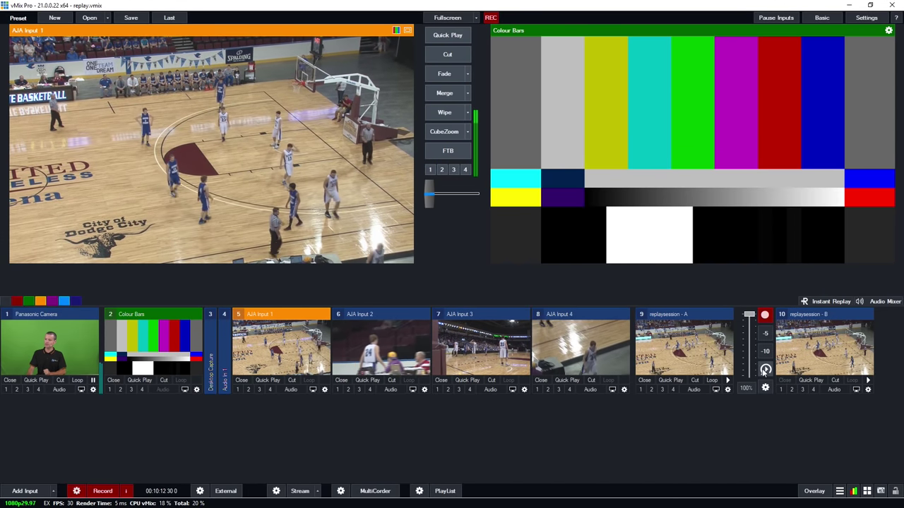
pyautogui.click(699, 353)
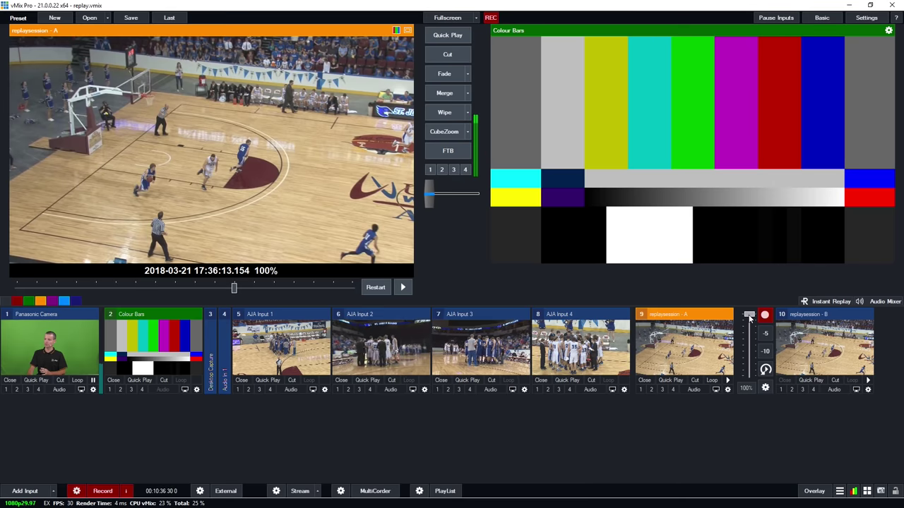
# Try a slower replay speed, restore it to 100%, and play the last replay event
pyautogui.moveTo(749, 315); pyautogui.dragTo(746, 357)
pyautogui.moveTo(748, 318); pyautogui.dragTo(746, 281)
pyautogui.click(765, 369)
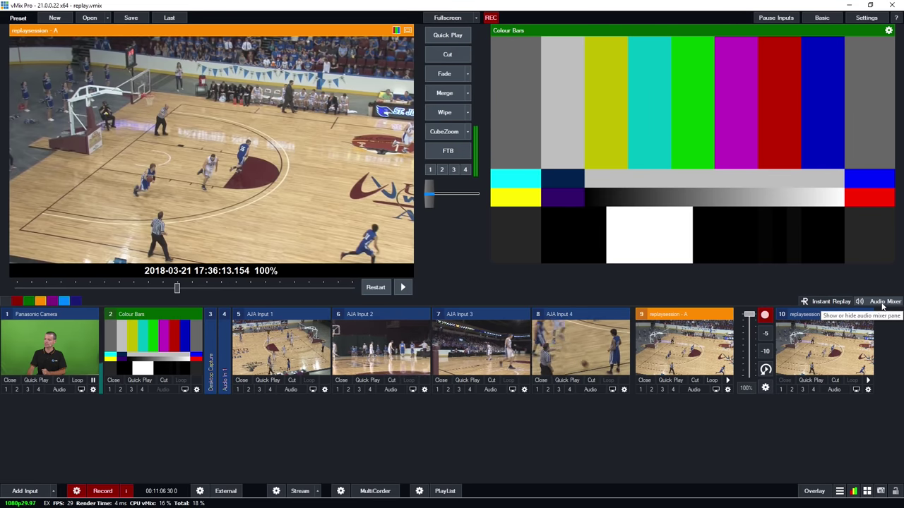
# Show the Instant Replay controls below the preview and output, and adjust their width beside the inputs
pyautogui.click(823, 301)
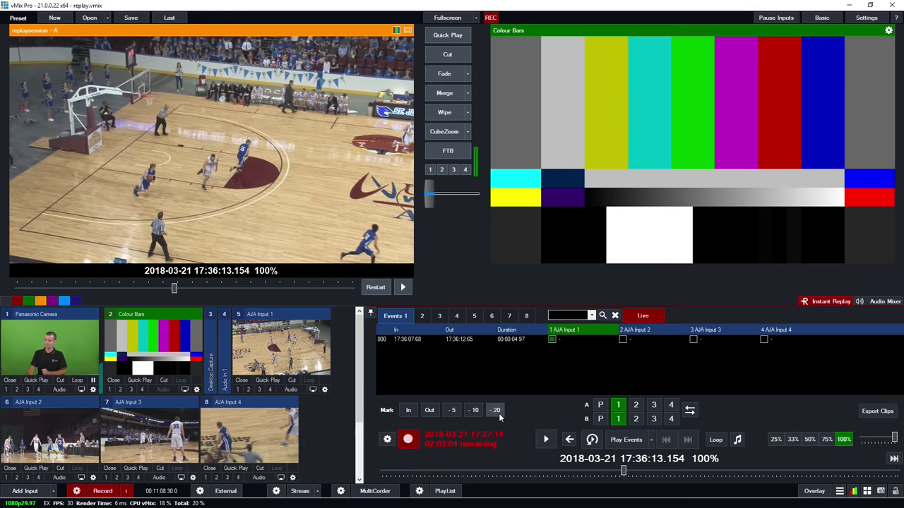
pyautogui.moveTo(364, 400); pyautogui.dragTo(329, 367)
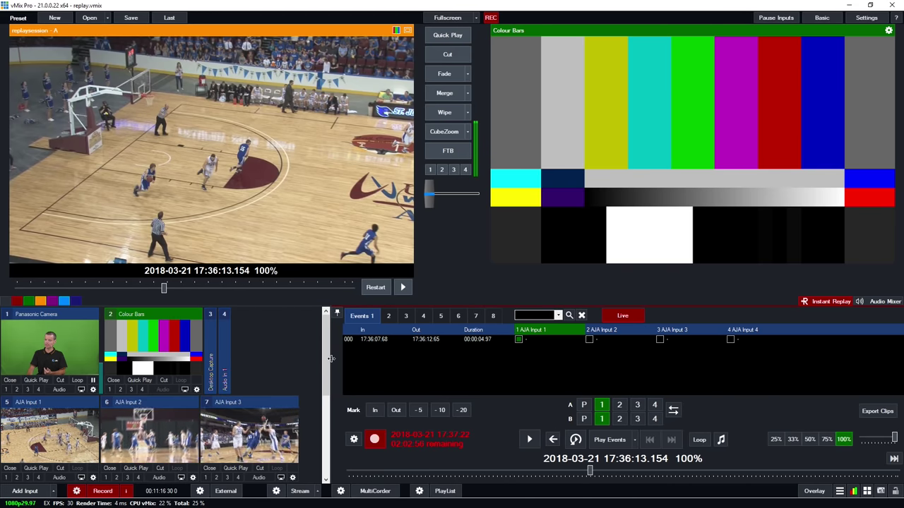
pyautogui.moveTo(339, 360); pyautogui.dragTo(422, 366)
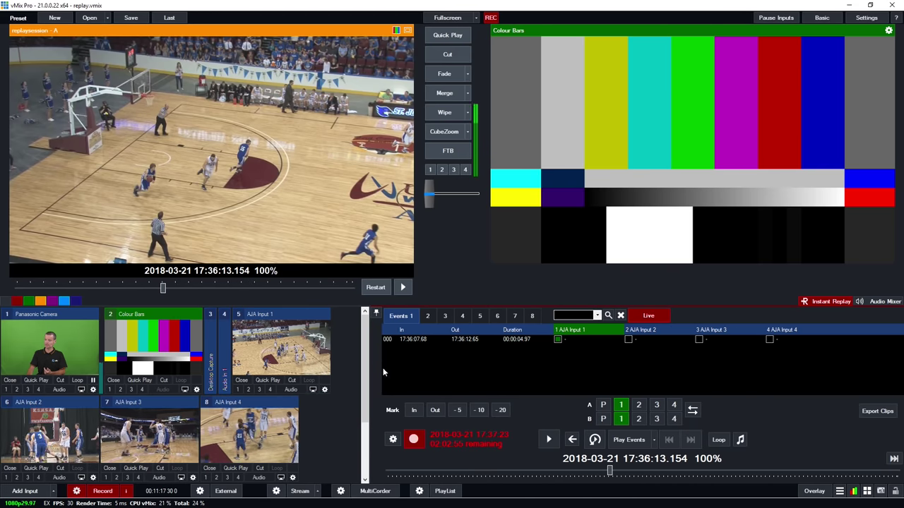
# Detach the Instant Replay controls into their own window, and show and hide the camera monitors
pyautogui.click(377, 315)
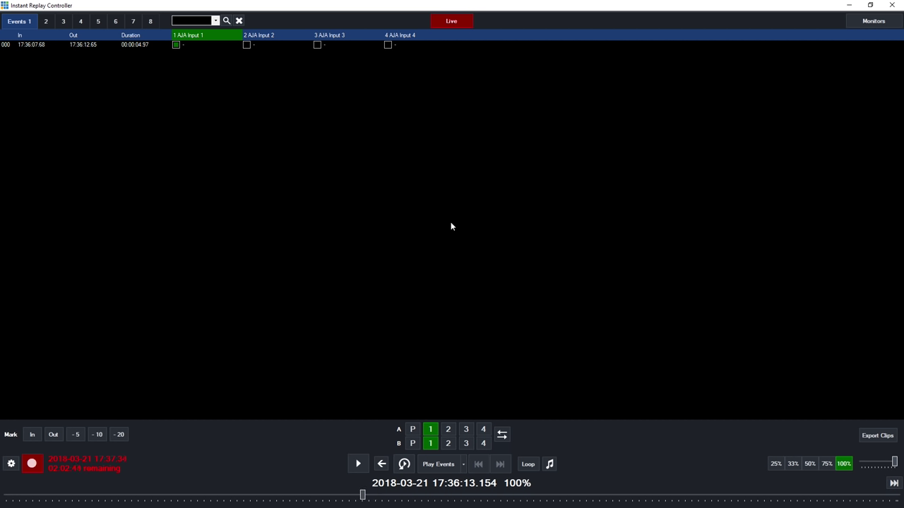
pyautogui.click(876, 22)
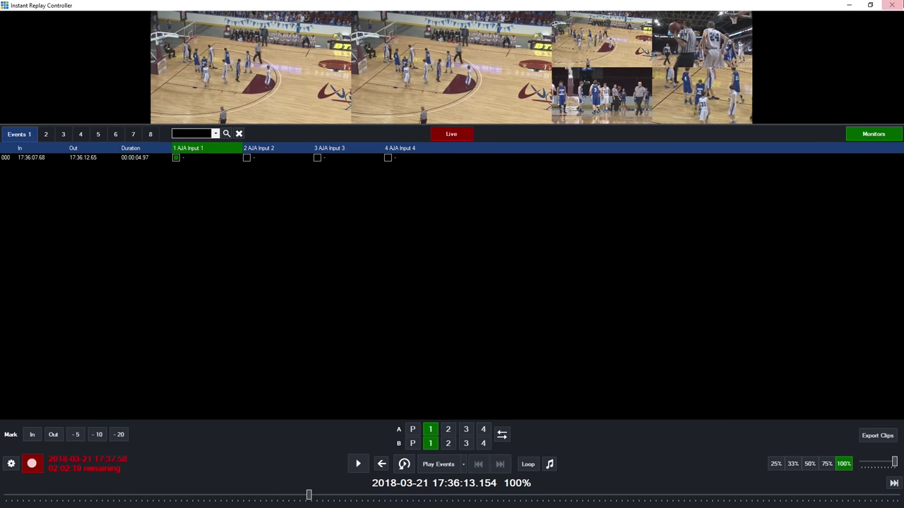
pyautogui.click(874, 134)
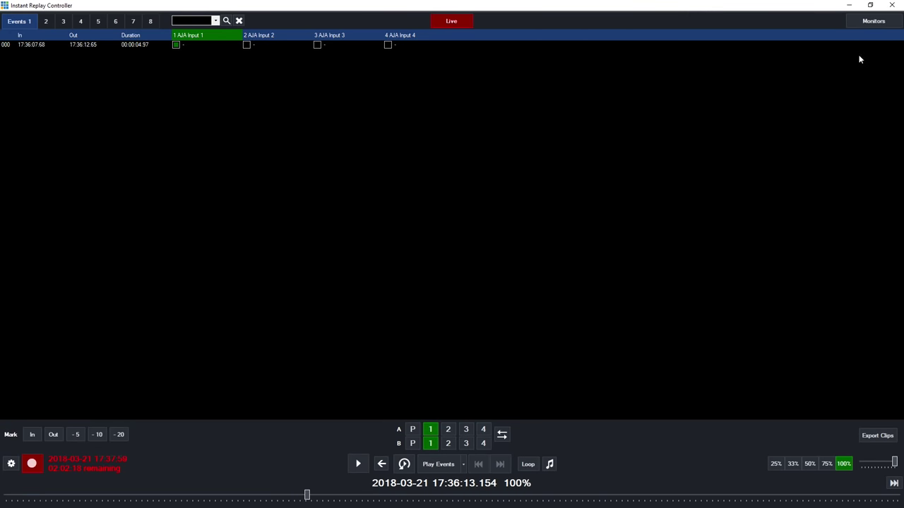
# Return the Instant Replay controls to the main window, look through the numbered event lists, and go back to Events 1
pyautogui.click(849, 7)
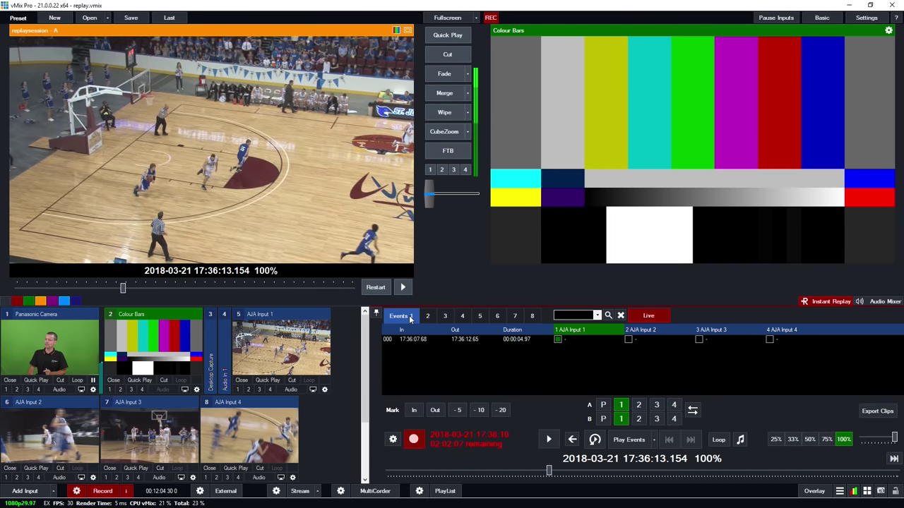
pyautogui.click(462, 316)
pyautogui.click(497, 315)
pyautogui.click(532, 317)
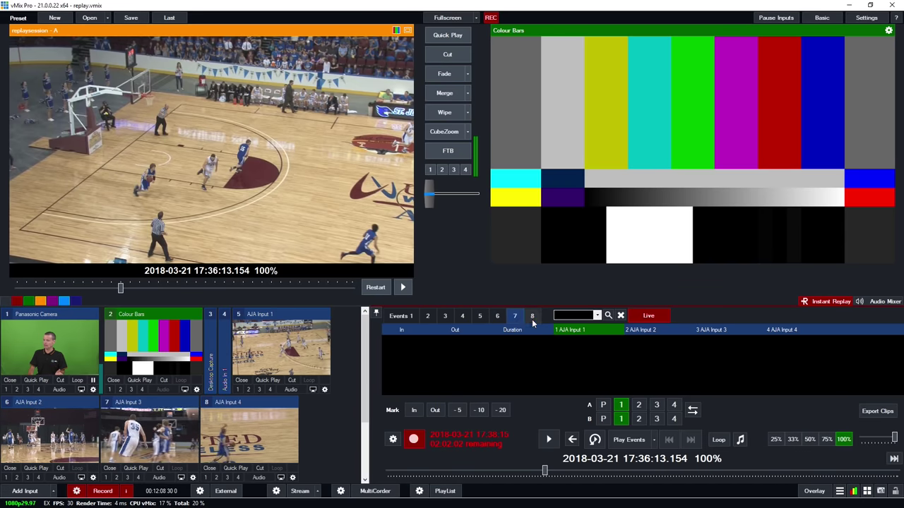
pyautogui.click(405, 316)
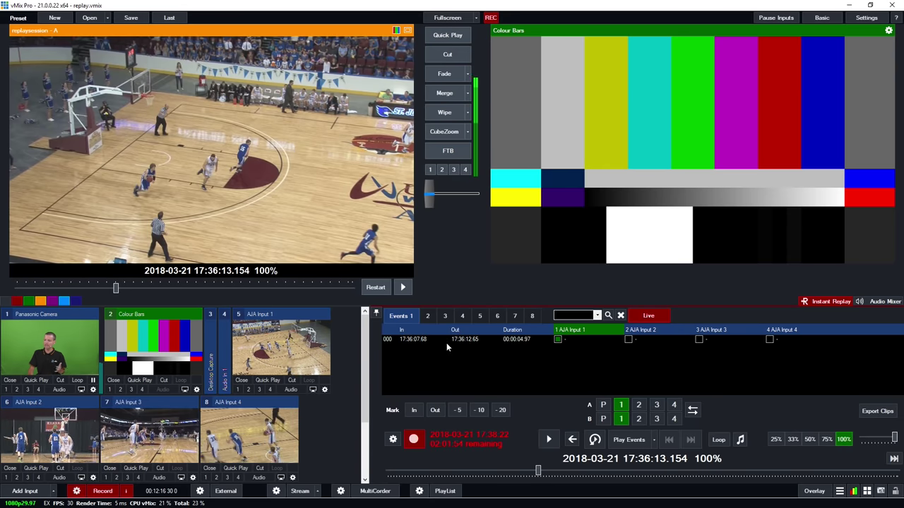
# Switch to event list 4 and mark the in and out points of a new replay event there
pyautogui.click(428, 318)
pyautogui.click(464, 317)
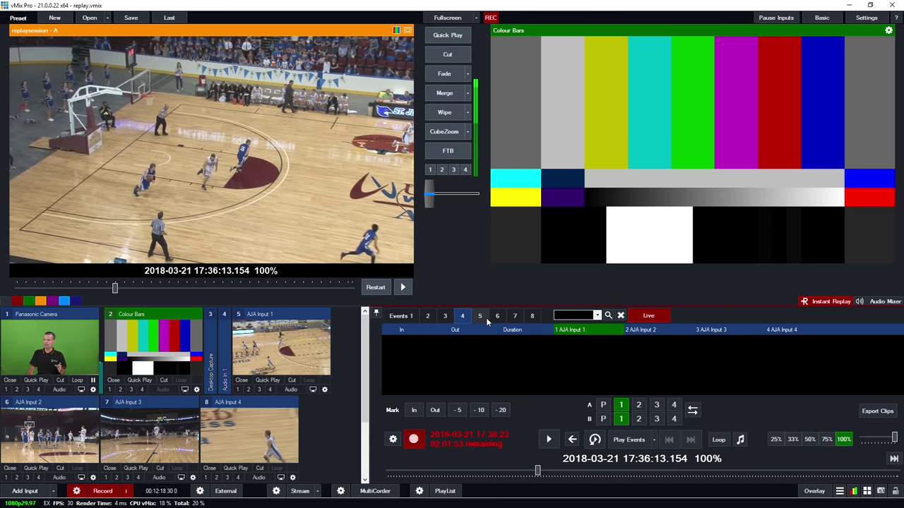
pyautogui.click(486, 319)
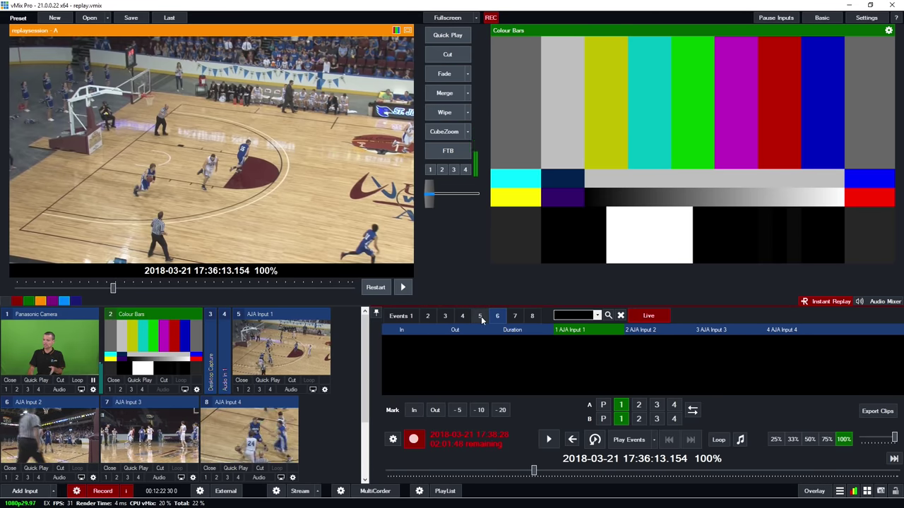
pyautogui.click(414, 412)
pyautogui.click(433, 413)
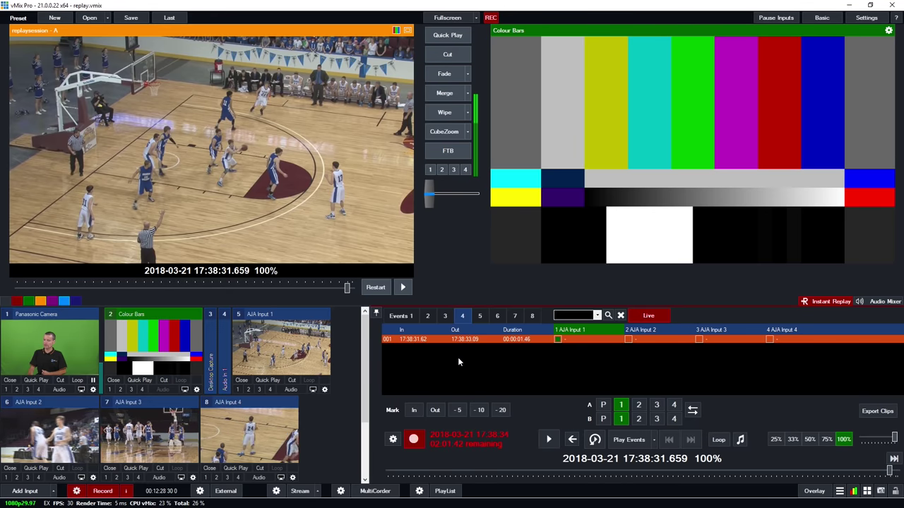
# Move the new replay event from list 4 to list 1 and show Events 1
pyautogui.click(401, 316)
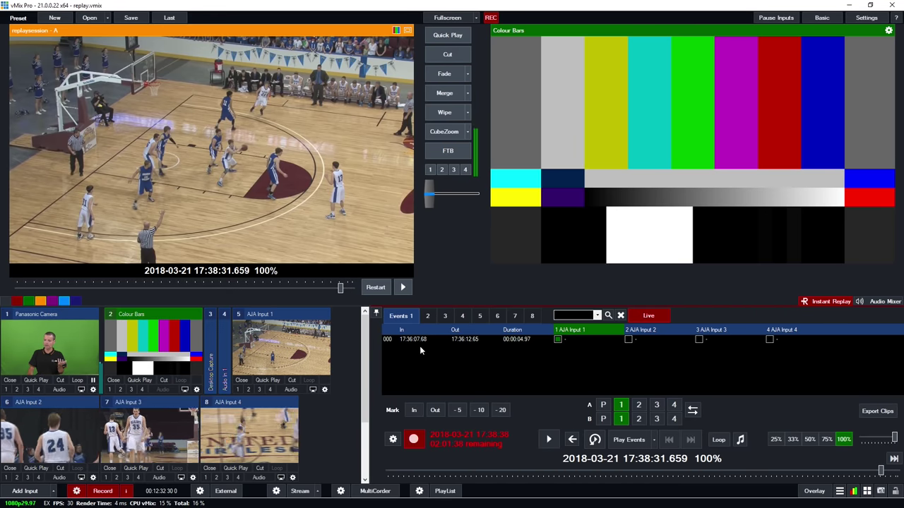
pyautogui.click(462, 316)
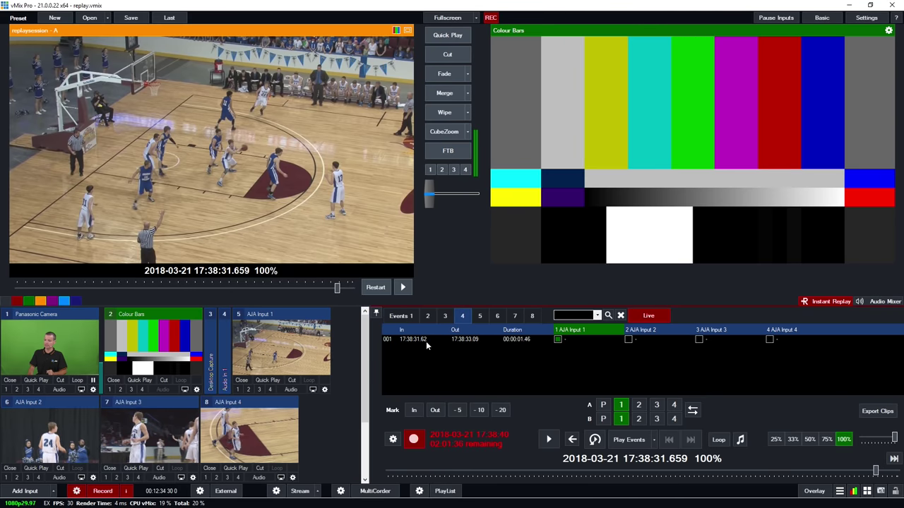
pyautogui.rightClick(426, 341)
pyautogui.moveTo(445, 346)
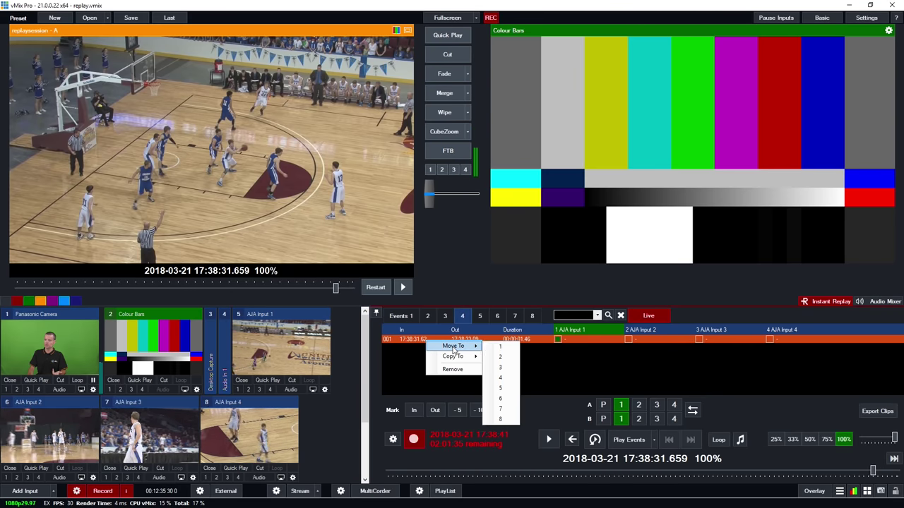
pyautogui.click(501, 350)
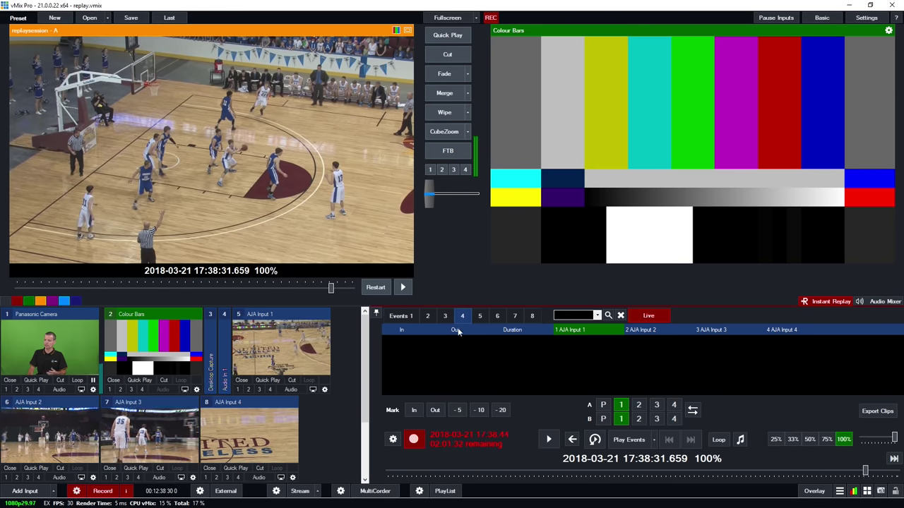
pyautogui.click(401, 315)
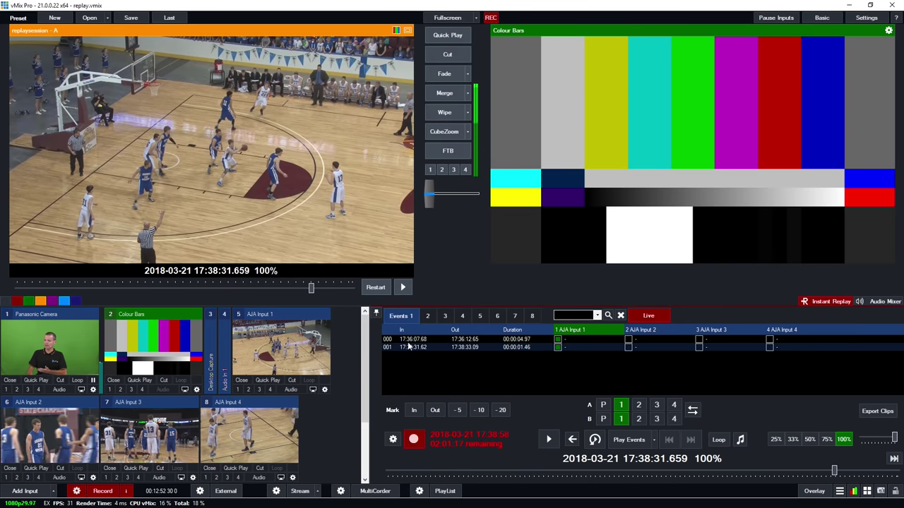
# Widen event 001 by setting its in point to 17:38:25.61 and its out point to 17:38:37.59
pyautogui.click(410, 347)
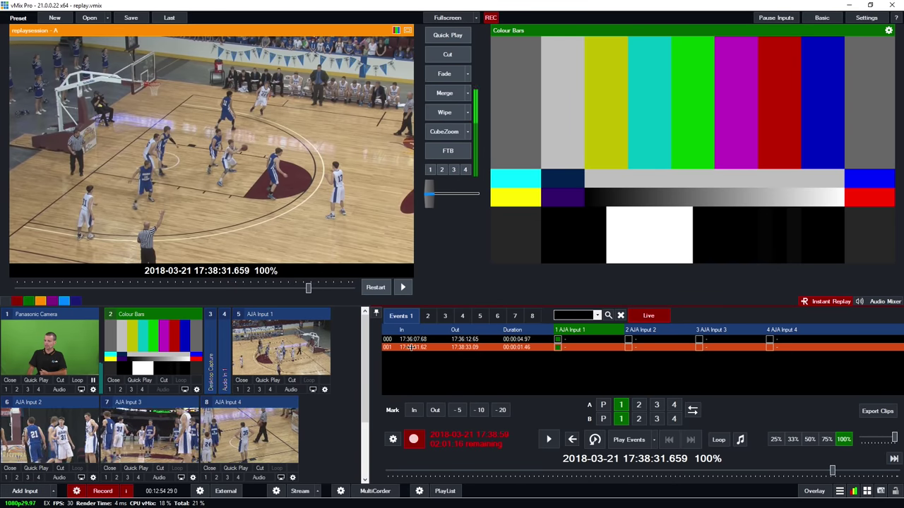
pyautogui.scroll(-4, 416, 348)
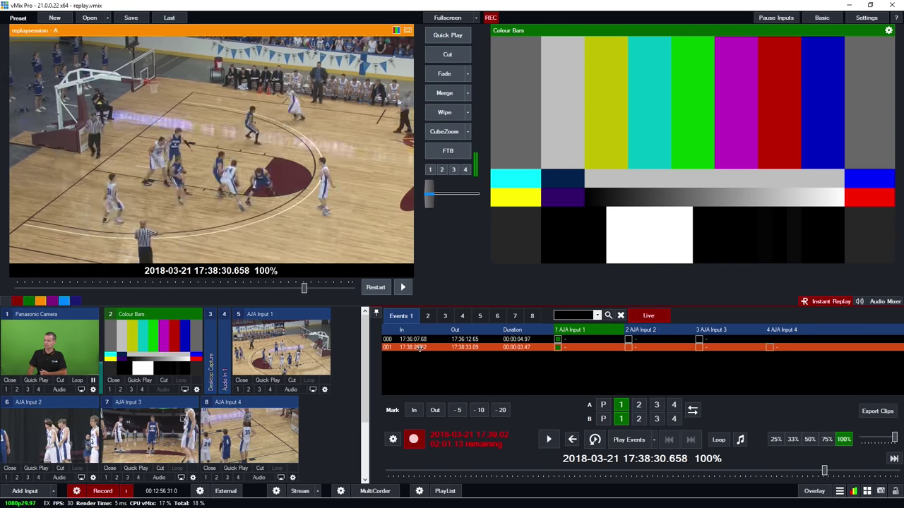
pyautogui.scroll(-8, 418, 347)
pyautogui.scroll(7, 457, 347)
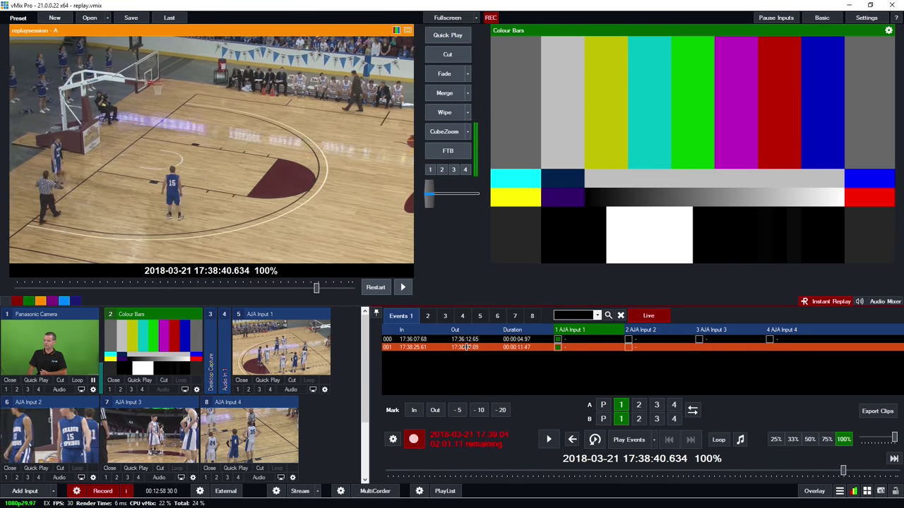
pyautogui.scroll(2, 466, 347)
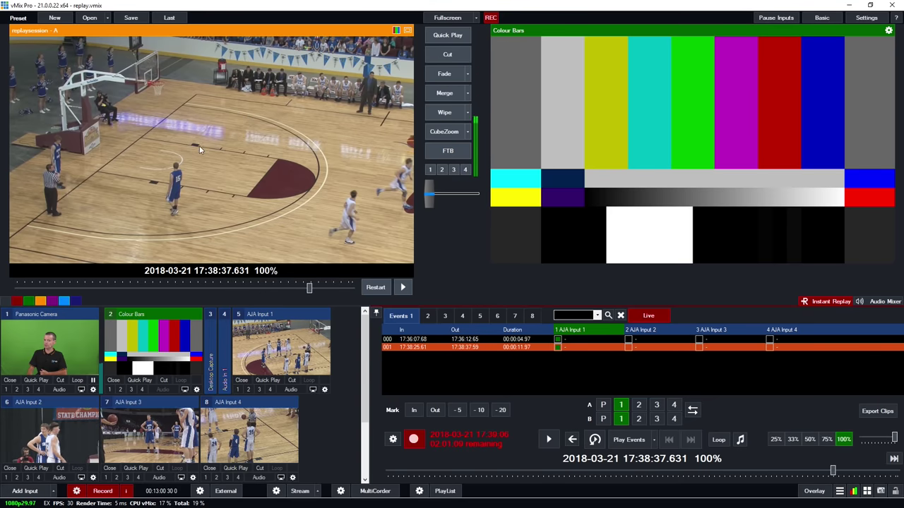
pyautogui.click(519, 351)
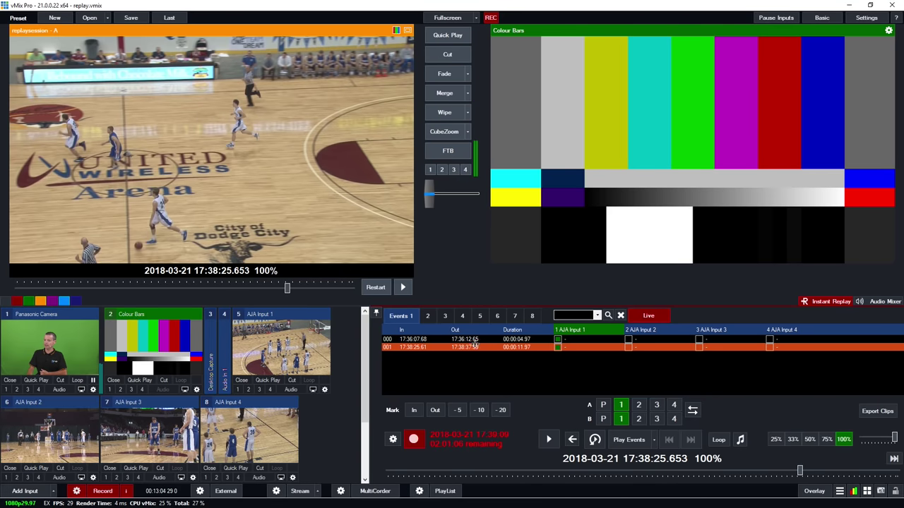
# Trim event 001 to an in point of 17:38:30.62 and an out point of 17:38:35.59
pyautogui.scroll(-8, 463, 347)
pyautogui.scroll(-3, 463, 347)
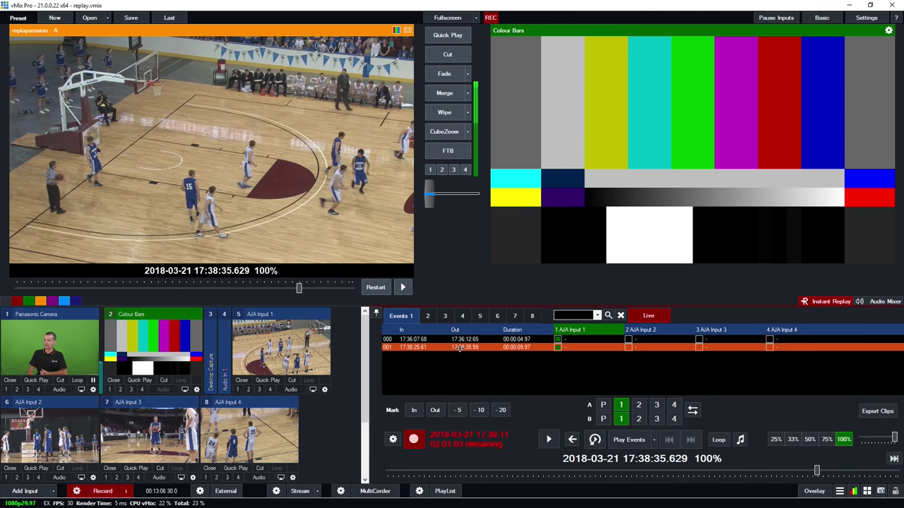
pyautogui.scroll(1, 409, 347)
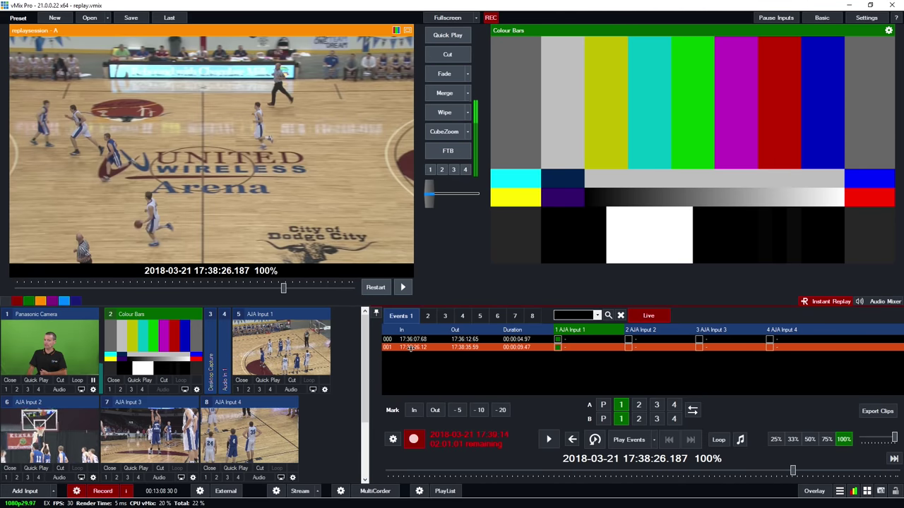
pyautogui.scroll(8, 409, 348)
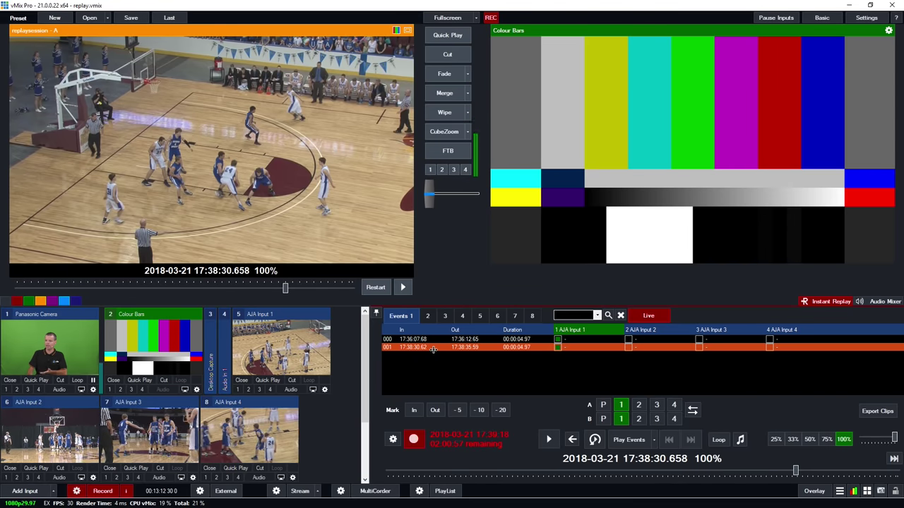
pyautogui.rightClick(433, 348)
pyautogui.click(455, 384)
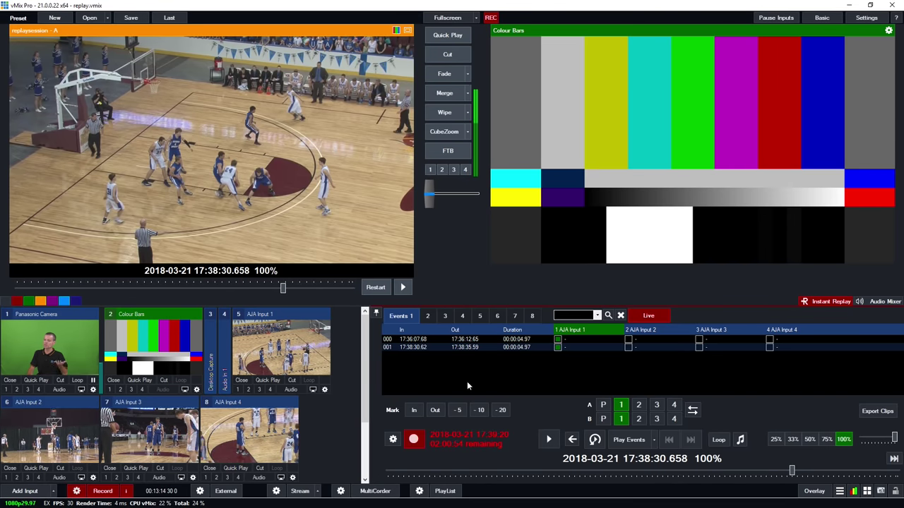
# Select event 000 in Events 1 and play it with only the AJA Input 1 angle enabled
pyautogui.click(389, 350)
pyautogui.moveTo(389, 347); pyautogui.dragTo(389, 347)
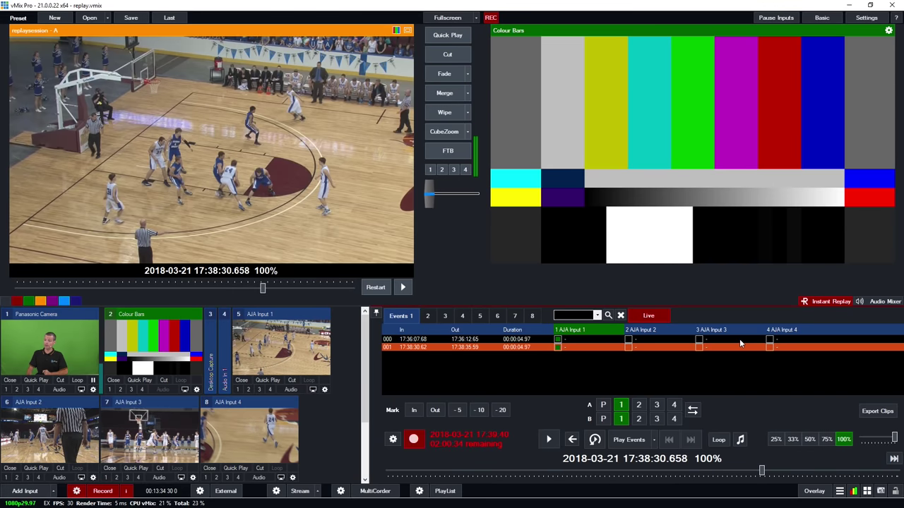
pyautogui.click(565, 340)
pyautogui.click(558, 339)
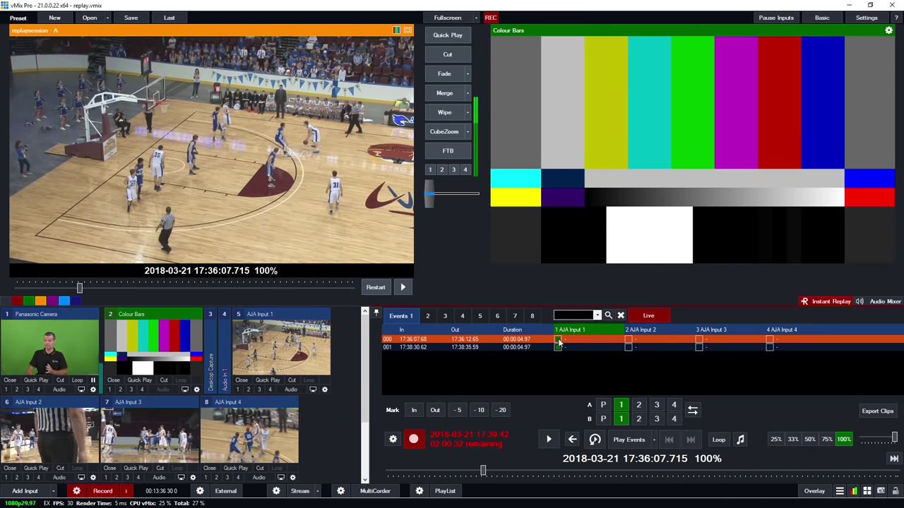
pyautogui.click(624, 440)
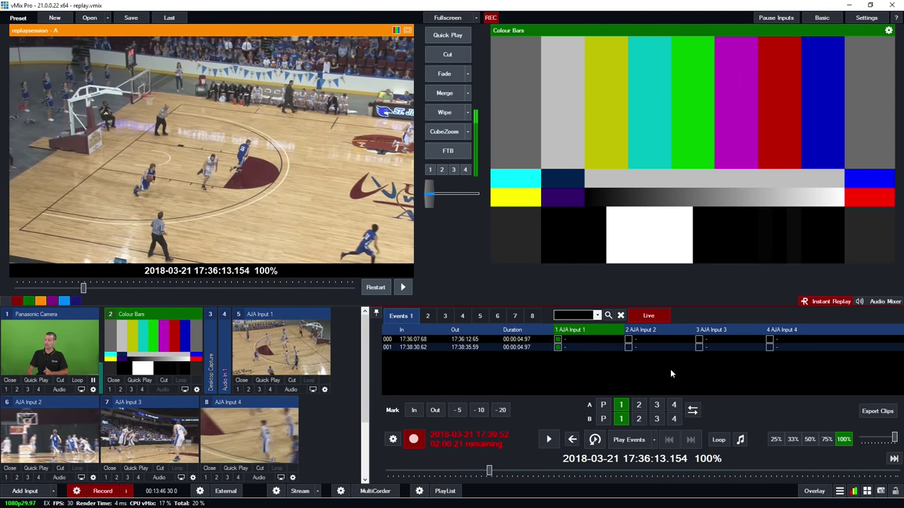
# Enable the AJA Input 2, 3 and 4 angles for event 000 and play it through all four cameras
pyautogui.click(629, 340)
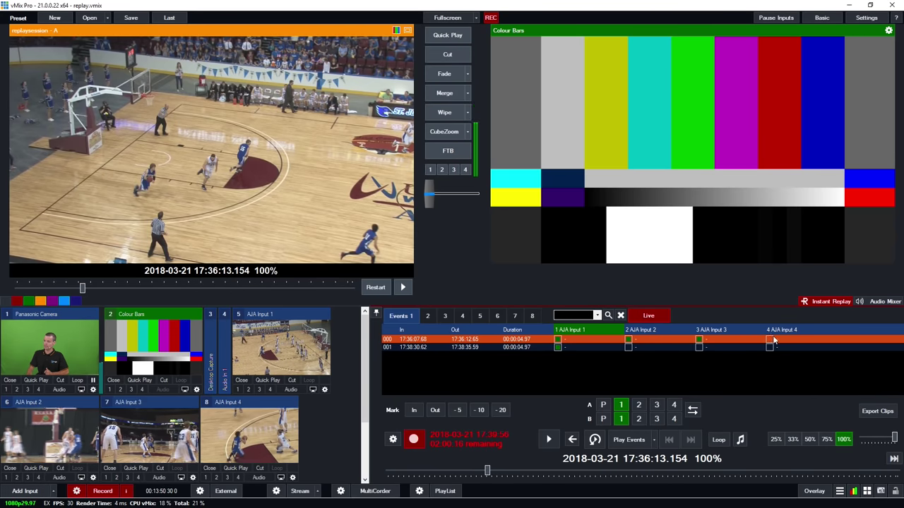
pyautogui.click(634, 440)
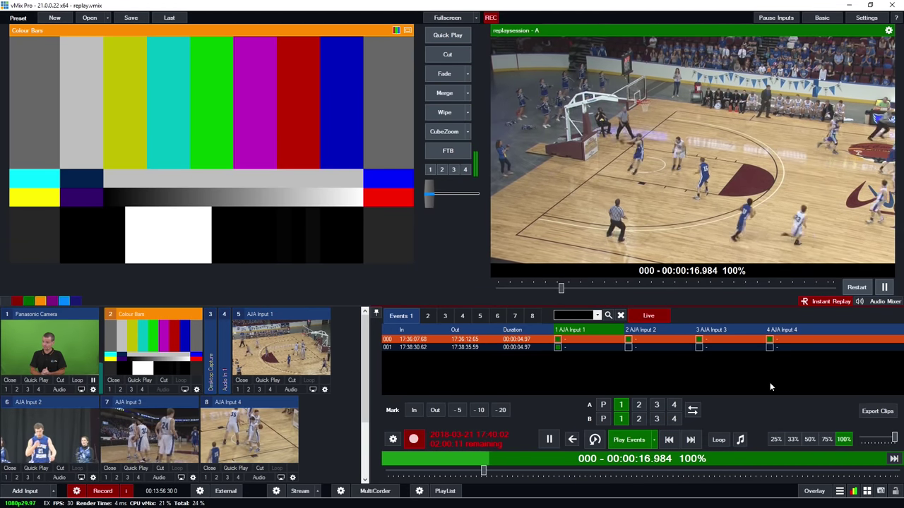
pyautogui.press('2')
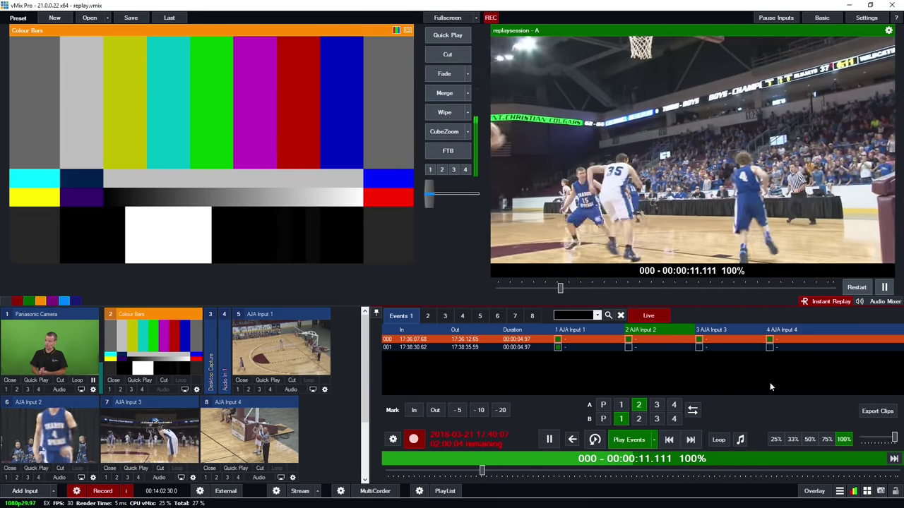
pyautogui.press('3')
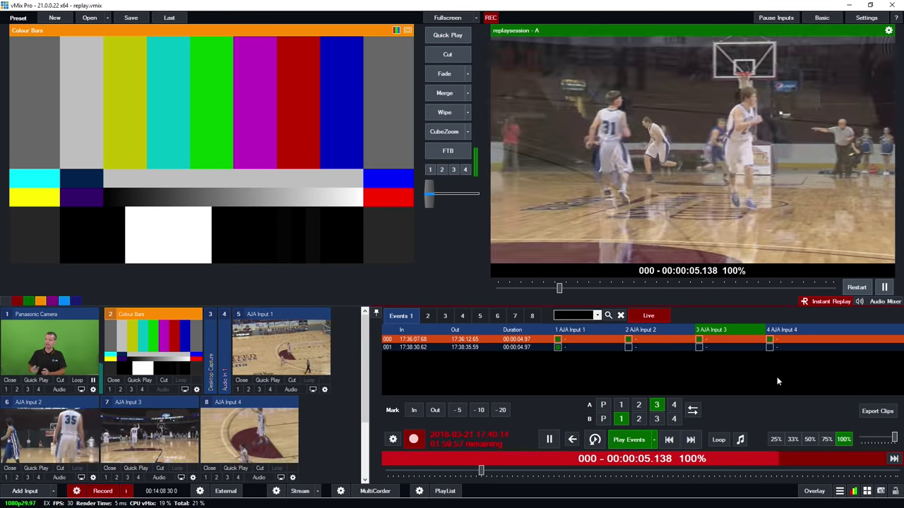
pyautogui.press('4')
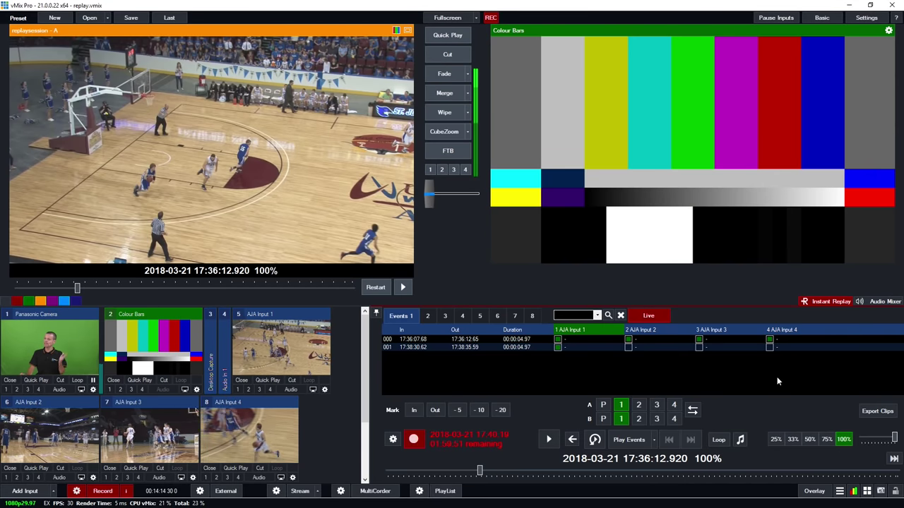
# Play event 000 once more through its four camera angles, watching the playback countdown
pyautogui.click(669, 339)
pyautogui.press('space')
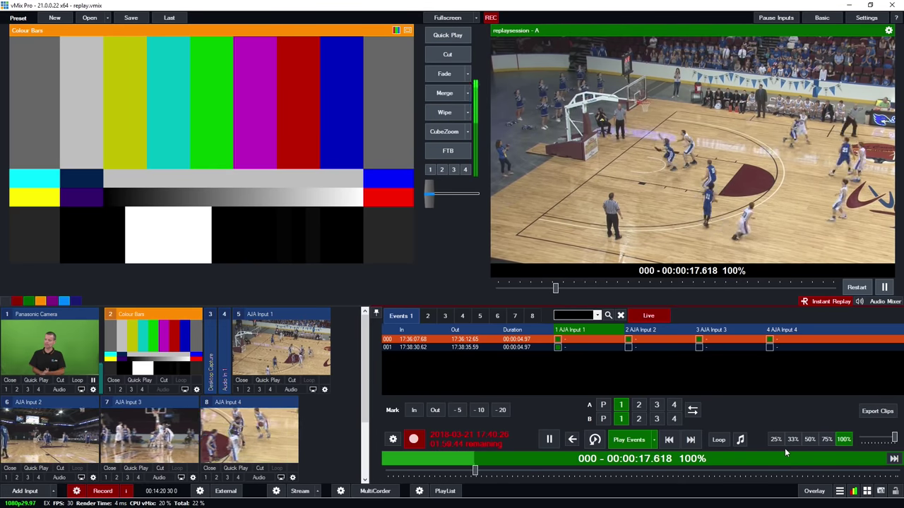
pyautogui.press('2')
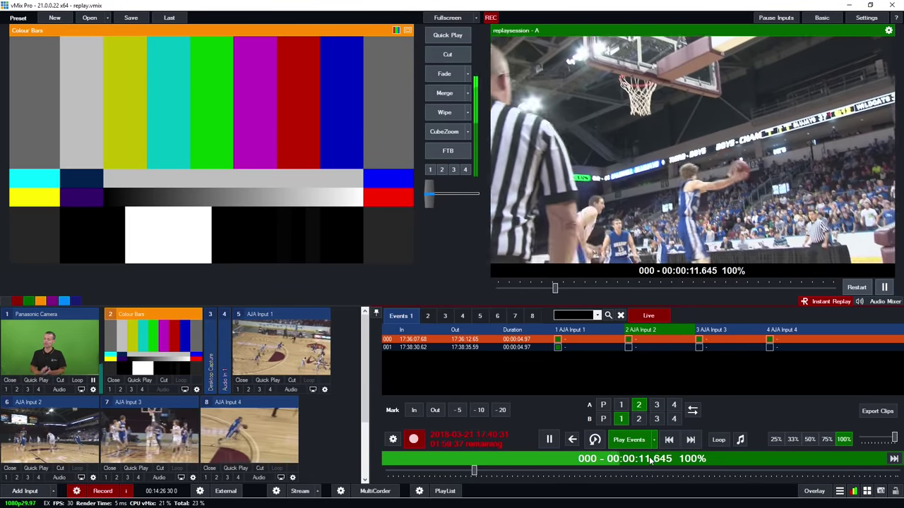
pyautogui.press('3')
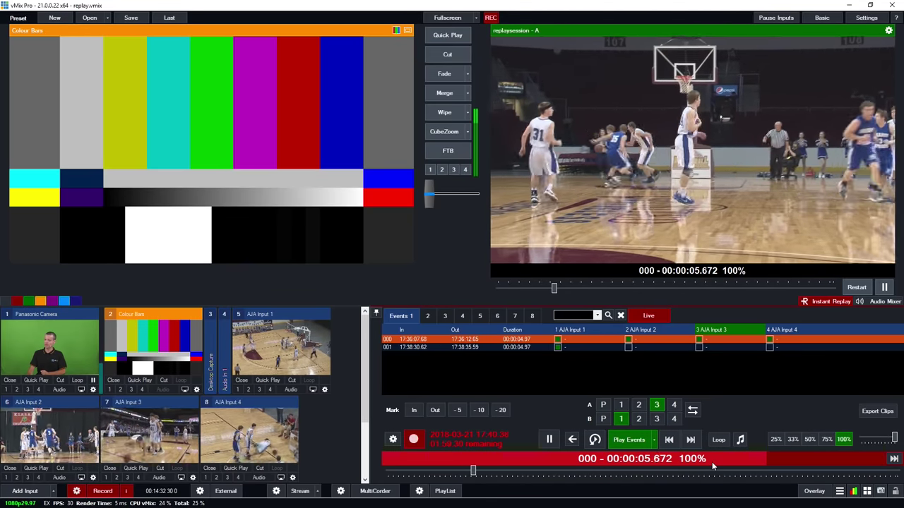
pyautogui.press('4')
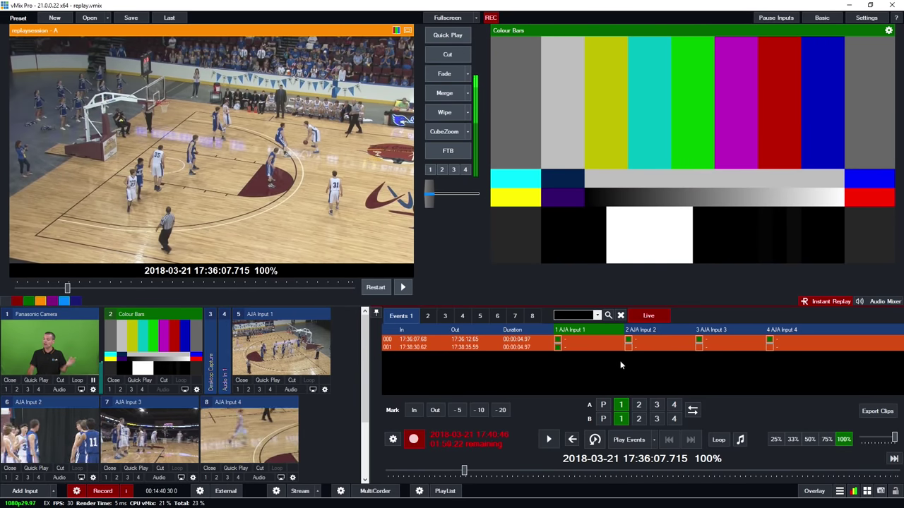
# Play events 000 and 001 in sequence, running event 000 through all four AJA camera angles
pyautogui.click(651, 439)
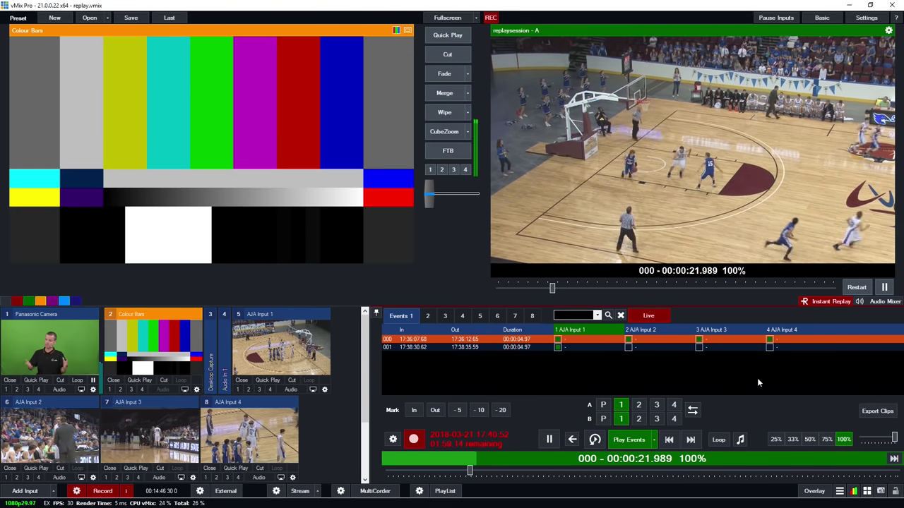
pyautogui.press('2')
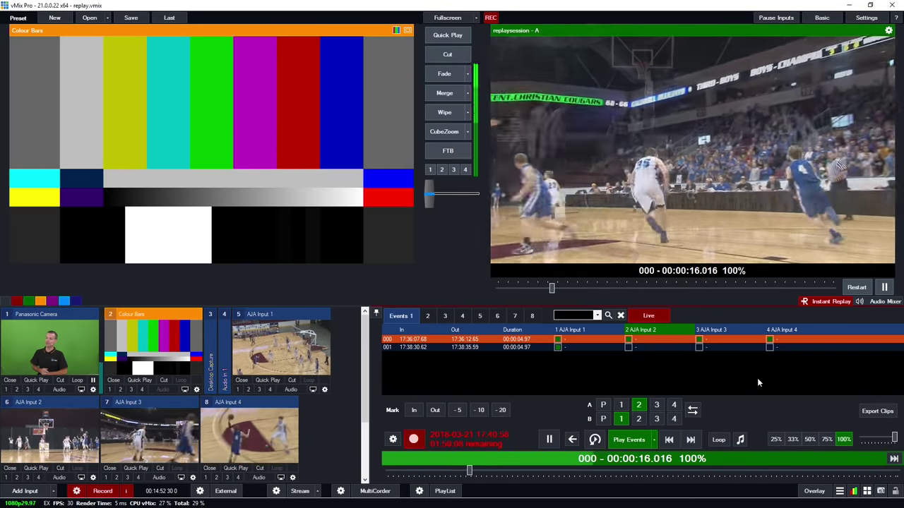
pyautogui.press('3')
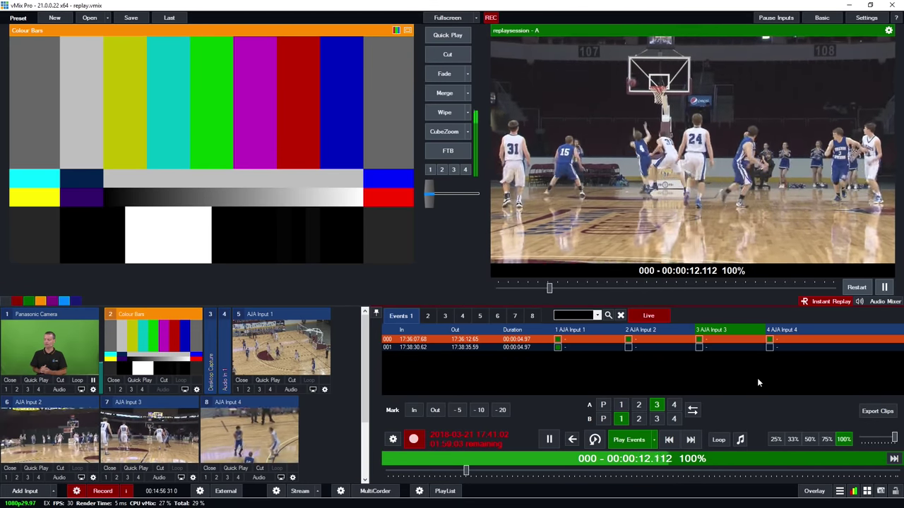
pyautogui.press('4')
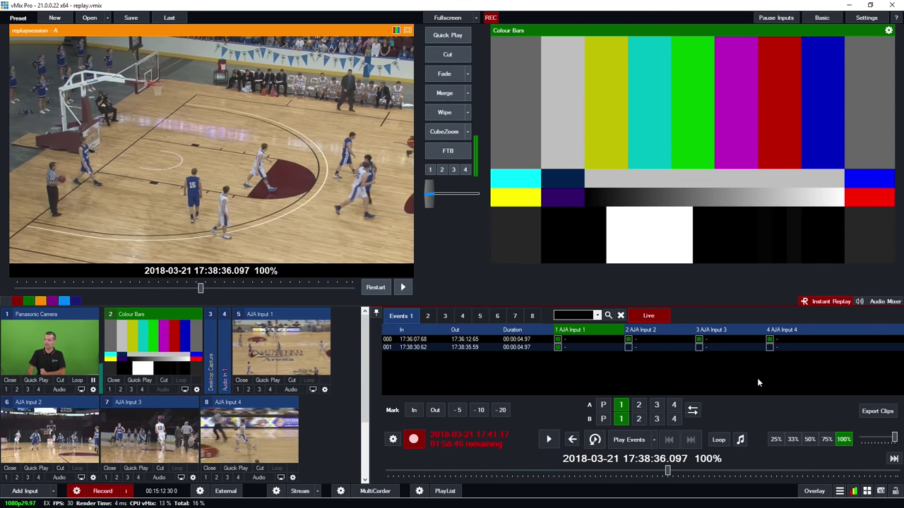
# Select event 000 and label its AJA Input 1 angle "Missed goal"
pyautogui.click(728, 339)
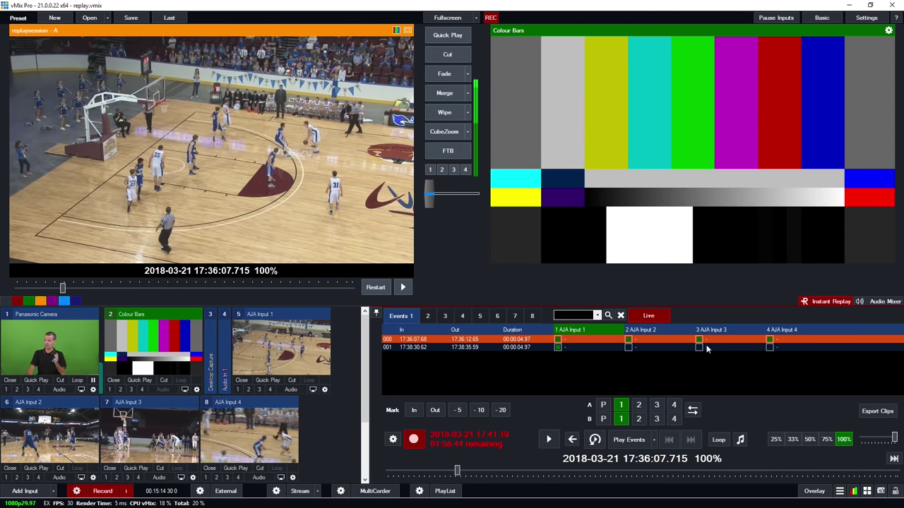
pyautogui.click(582, 338)
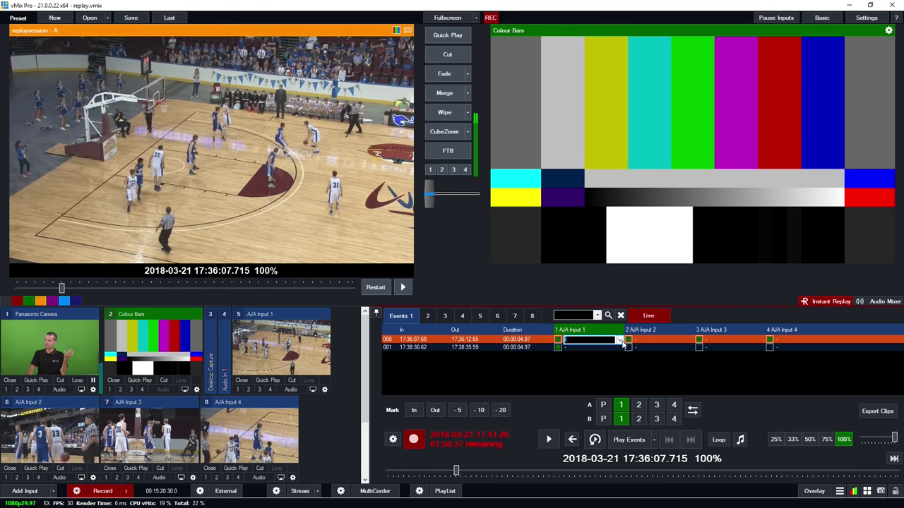
pyautogui.click(620, 341)
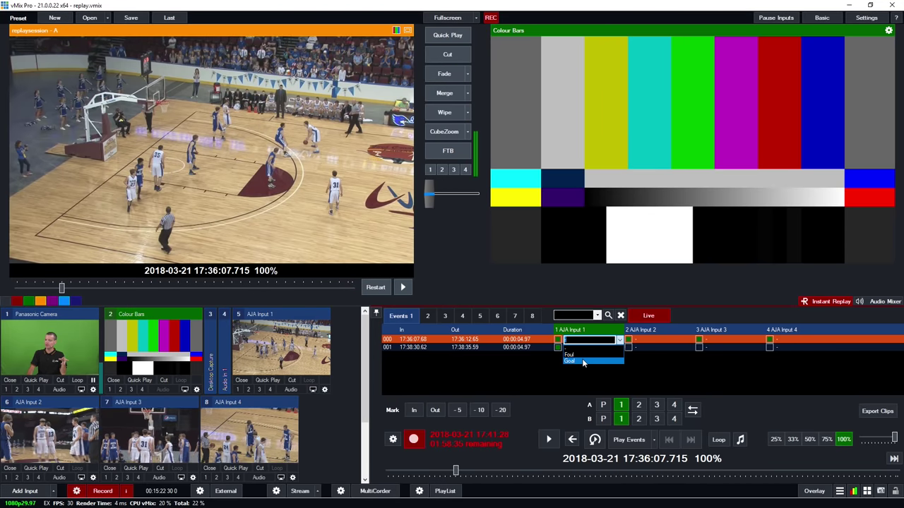
pyautogui.click(584, 361)
pyautogui.click(620, 341)
pyautogui.click(600, 353)
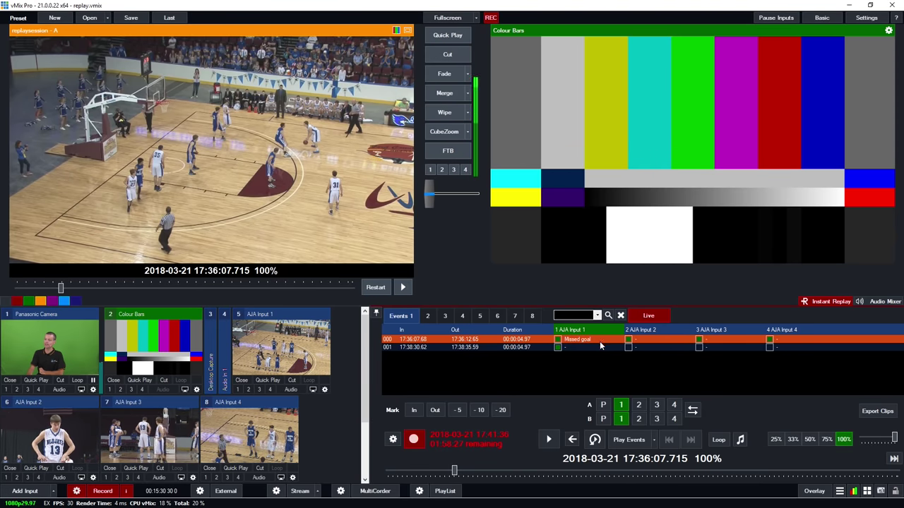
pyautogui.click(730, 340)
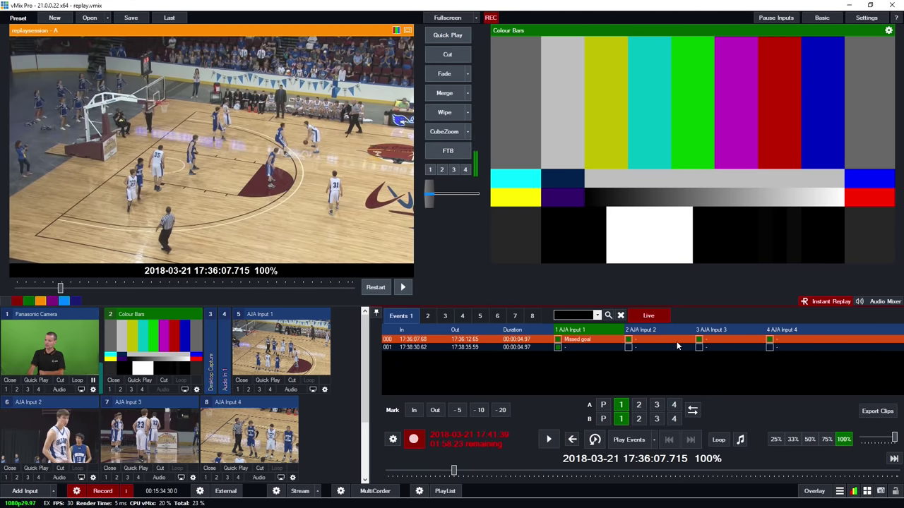
pyautogui.click(800, 340)
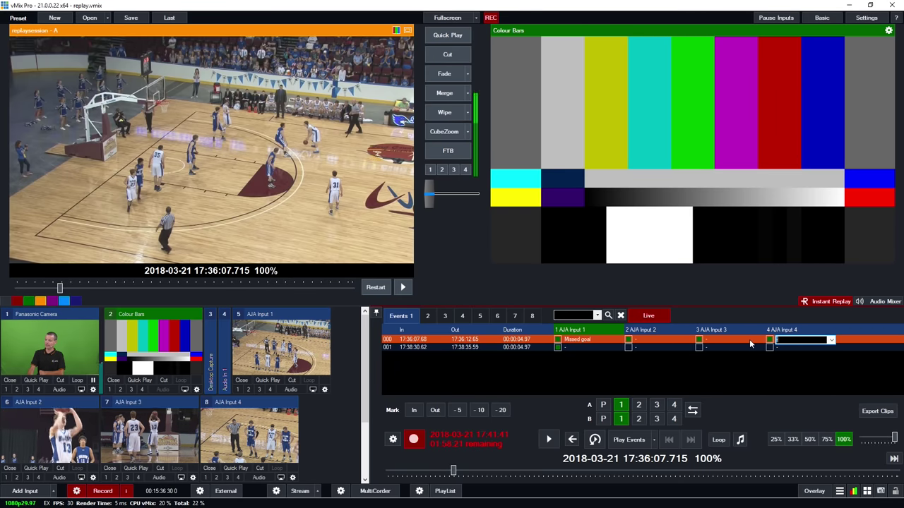
pyautogui.press('Escape')
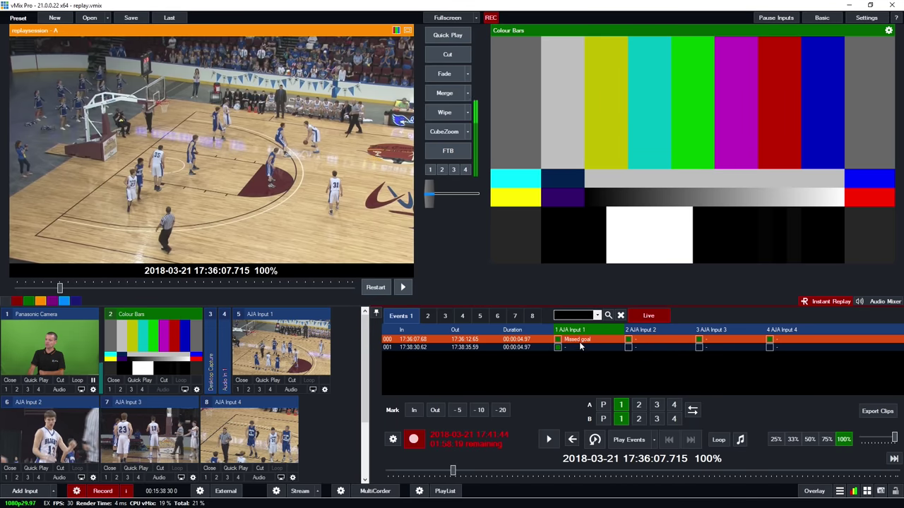
# Search the Events 1 list for "goal" and clear the search
pyautogui.write('go')
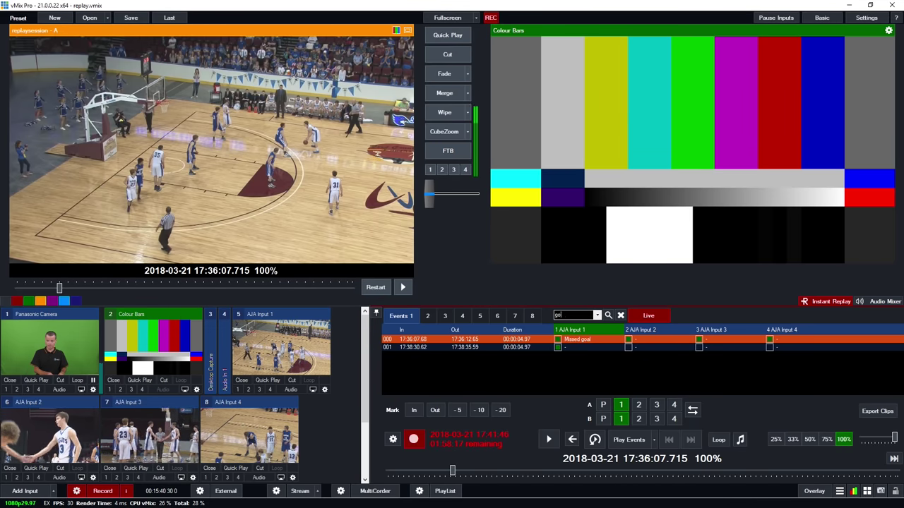
pyautogui.write('al')
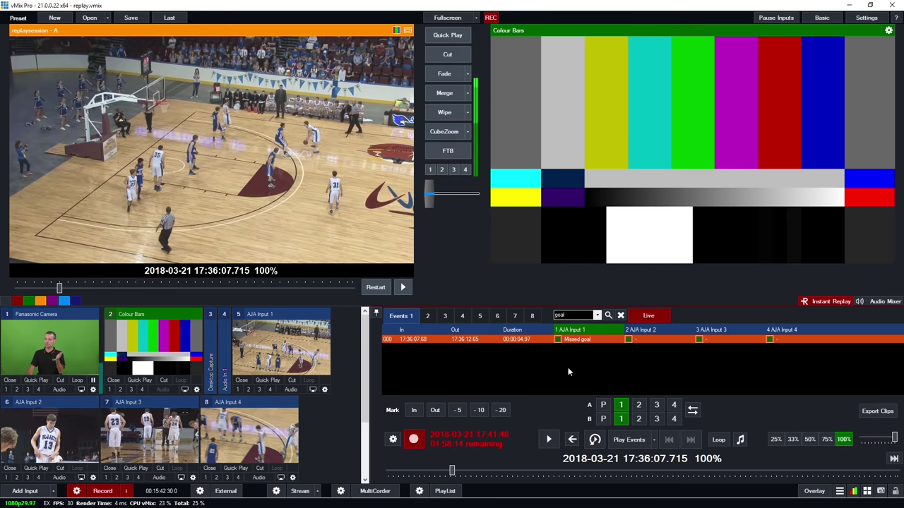
pyautogui.click(620, 316)
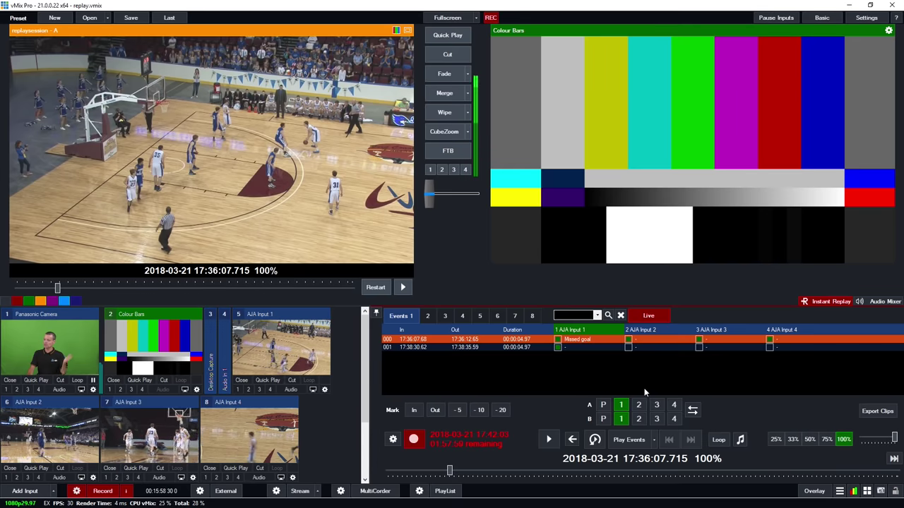
# Play event 000 through its four angles while switching Replay B to camera 2 and back to camera 1
pyautogui.click(629, 439)
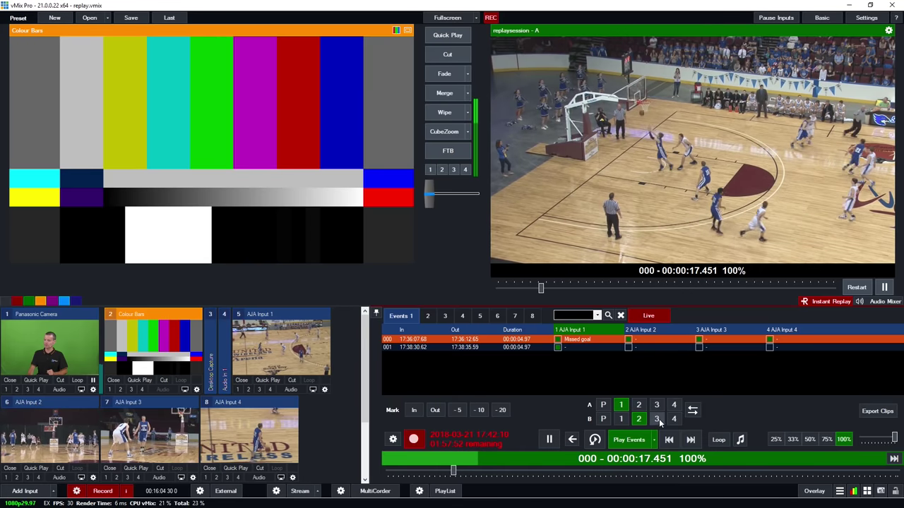
pyautogui.click(639, 405)
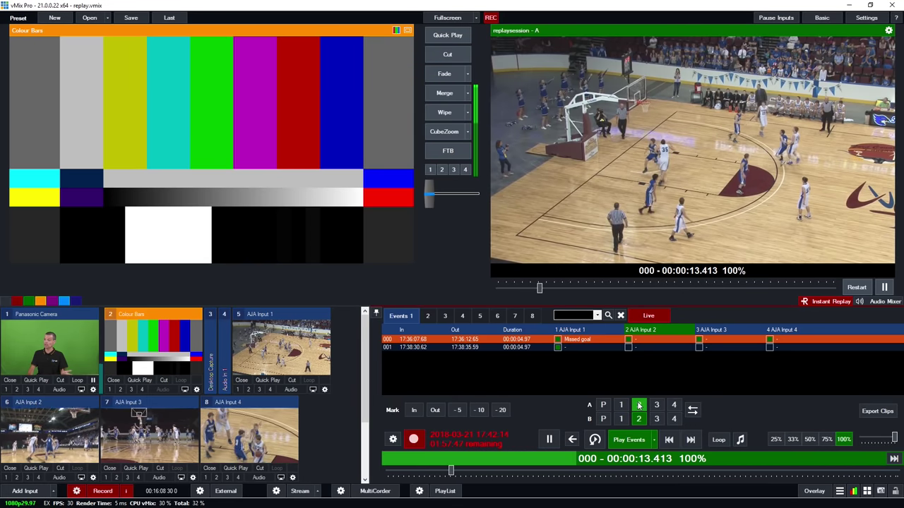
pyautogui.press('1')
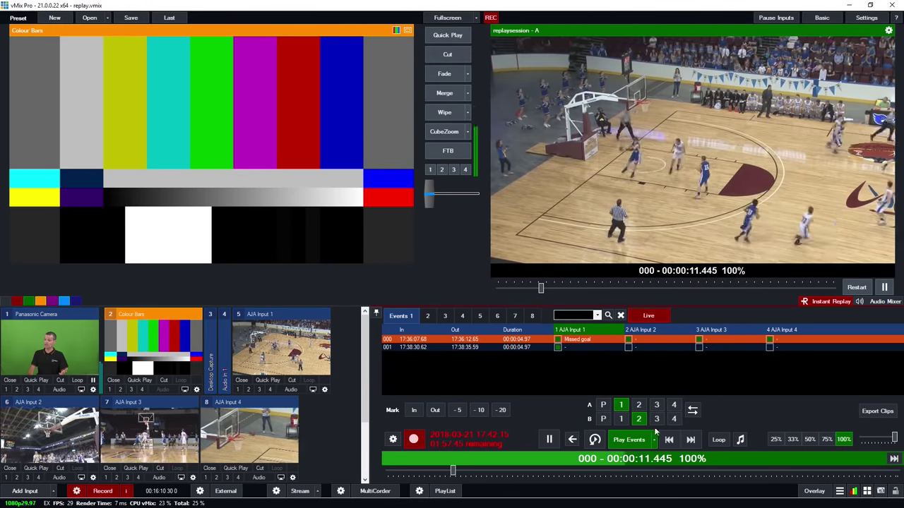
pyautogui.press('3')
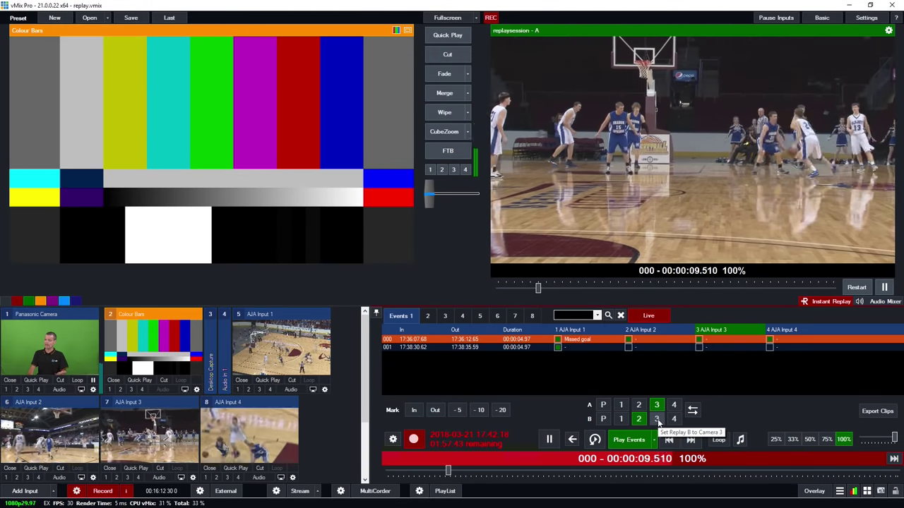
pyautogui.click(621, 420)
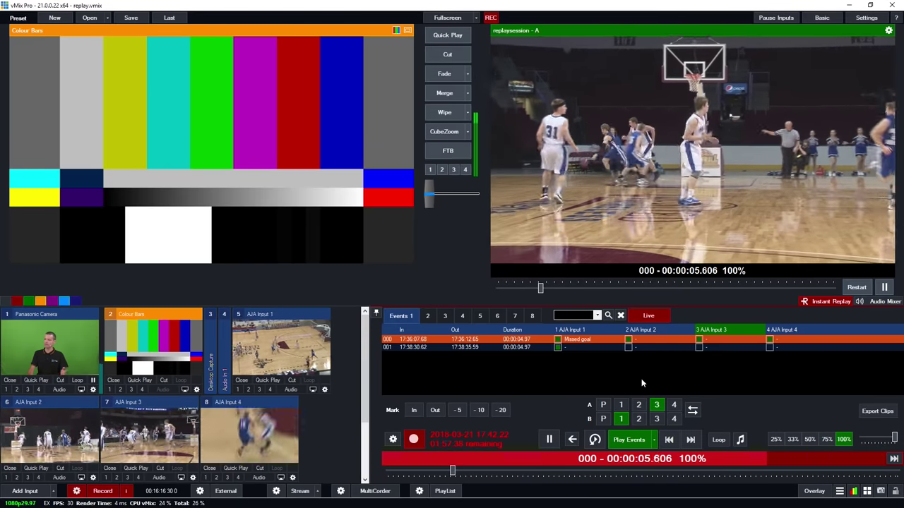
pyautogui.press('4')
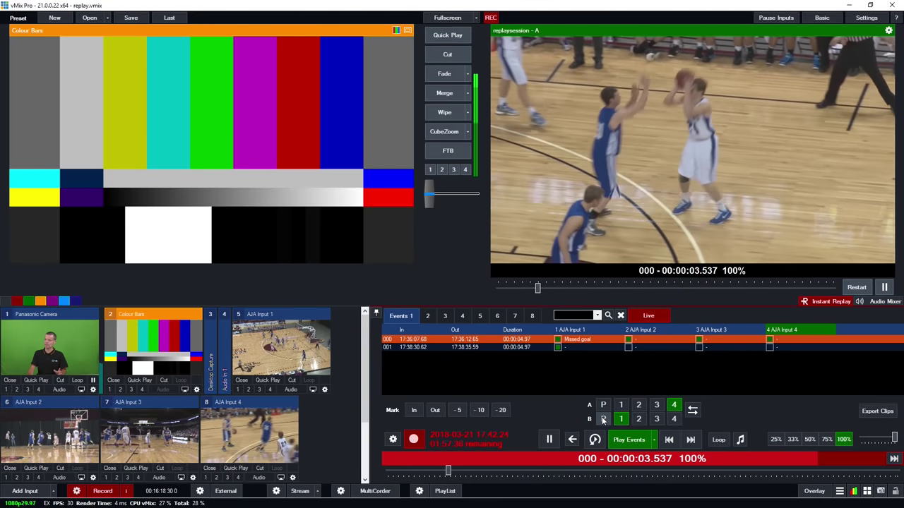
pyautogui.click(603, 420)
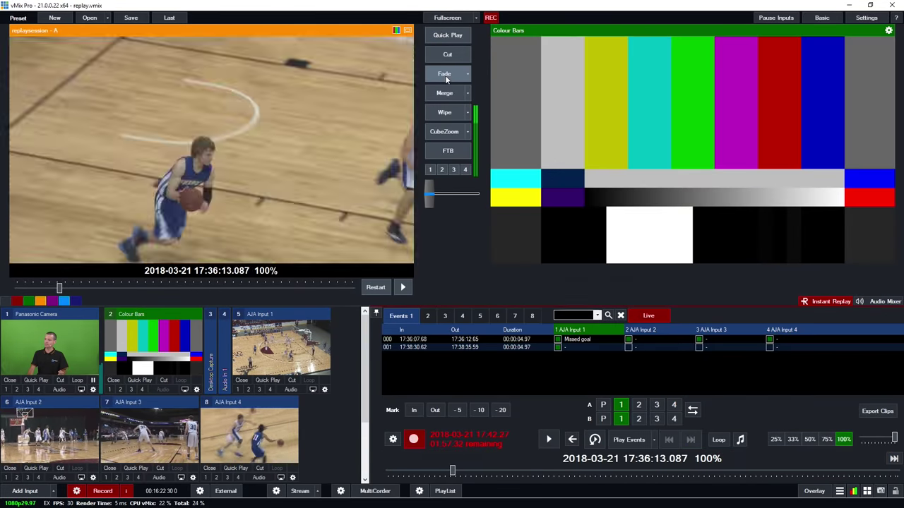
# Select event 000 and play it with Replay B set to camera 3
pyautogui.click(626, 340)
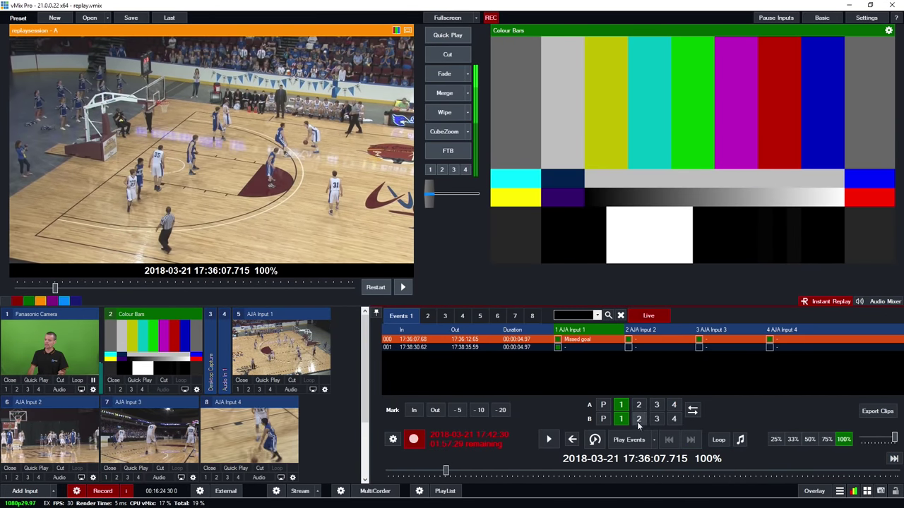
pyautogui.click(629, 440)
pyautogui.click(656, 418)
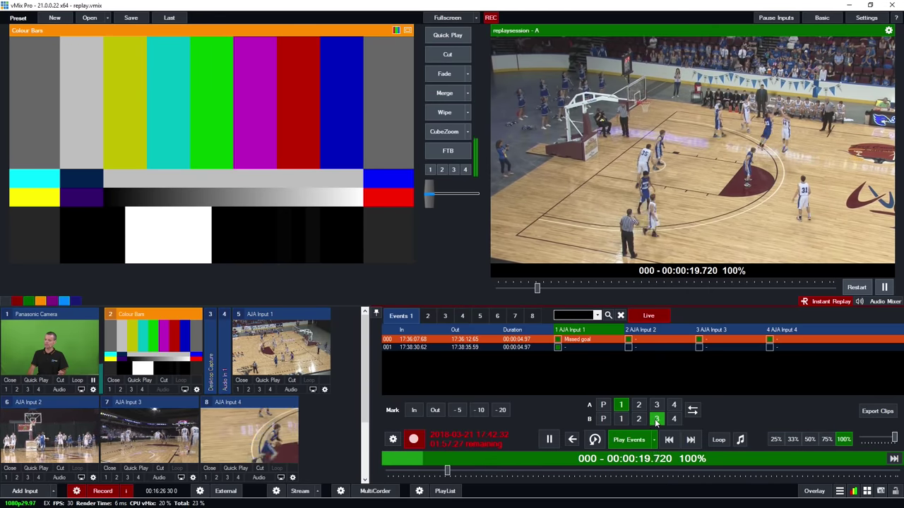
# Send Replay B to preview, fade it into the program output and fade back to Replay A
pyautogui.click(603, 419)
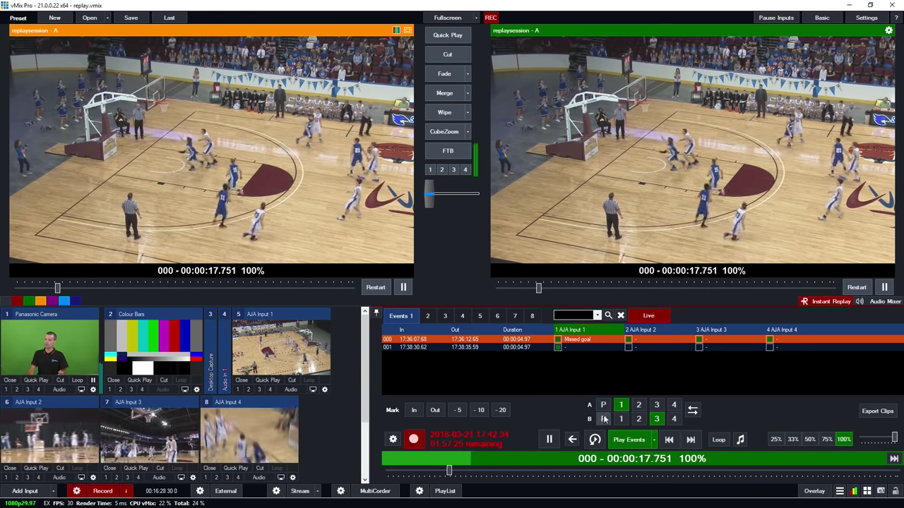
pyautogui.click(443, 74)
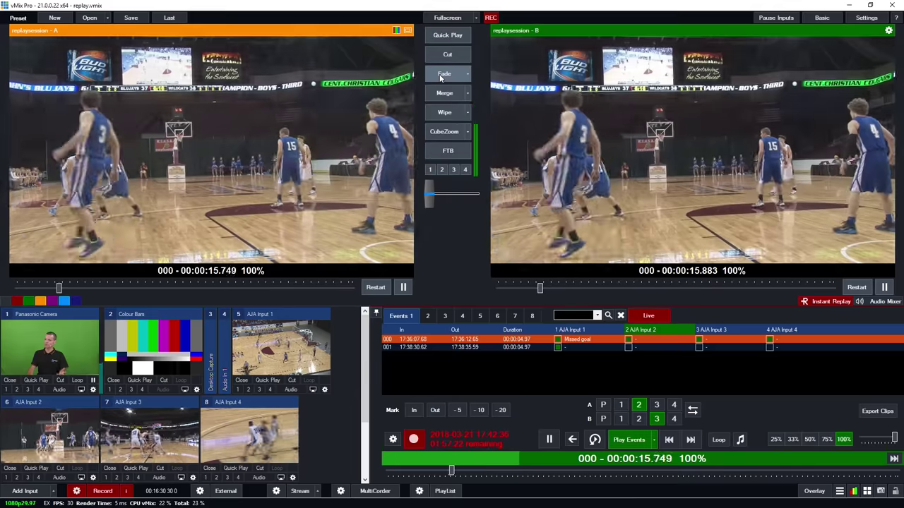
pyautogui.click(442, 76)
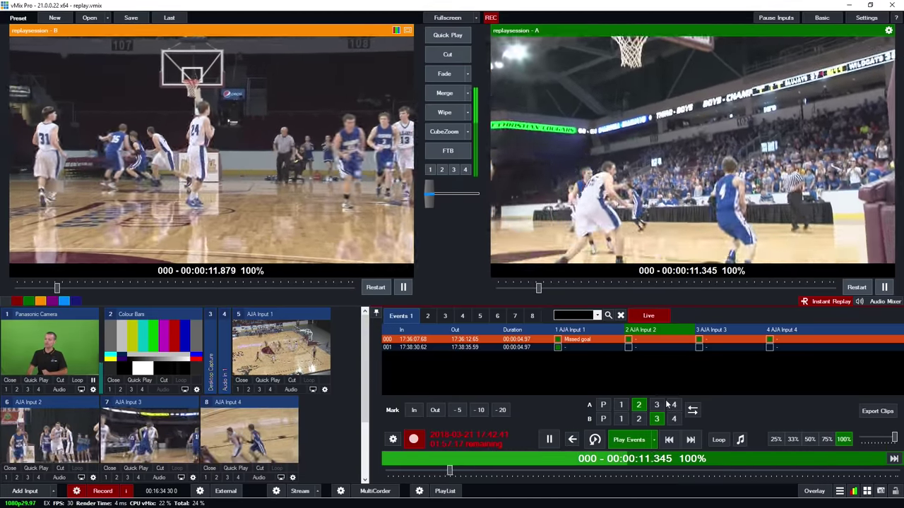
pyautogui.click(657, 404)
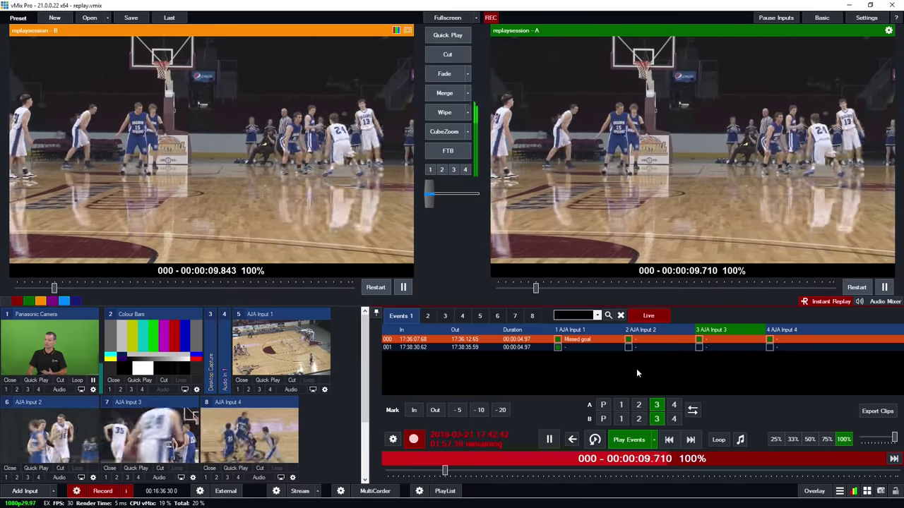
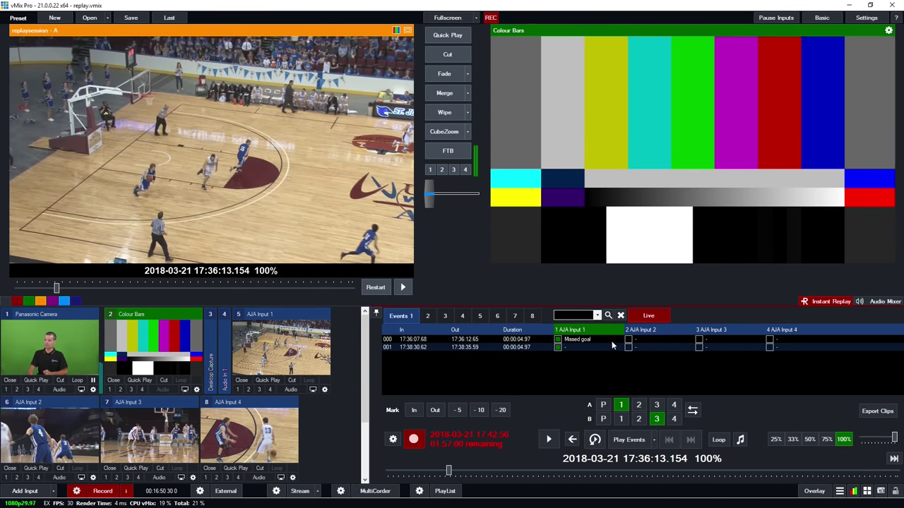
# Select and play event 000, slowing the playback speed to 25%
pyautogui.click(609, 339)
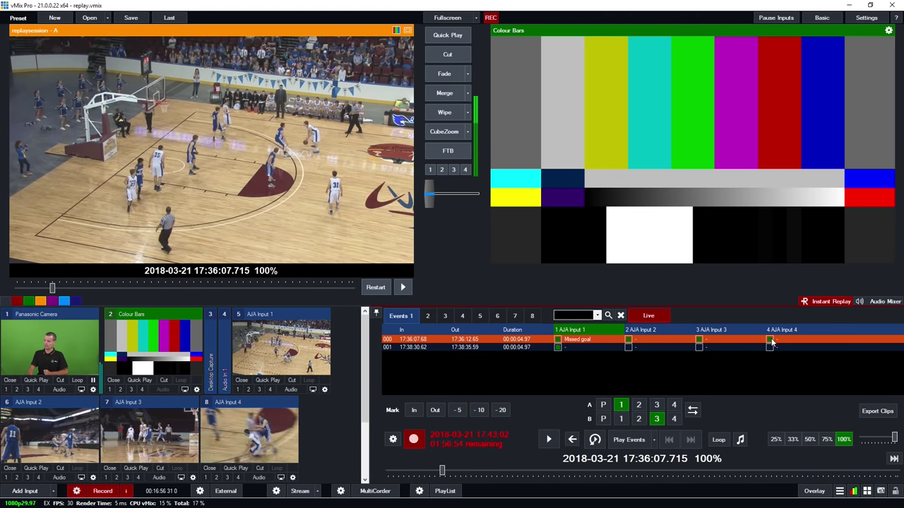
pyautogui.click(630, 440)
pyautogui.moveTo(896, 439)
pyautogui.mouseDown()
pyautogui.moveTo(867, 440)
pyautogui.moveTo(878, 440)
pyautogui.mouseUp()
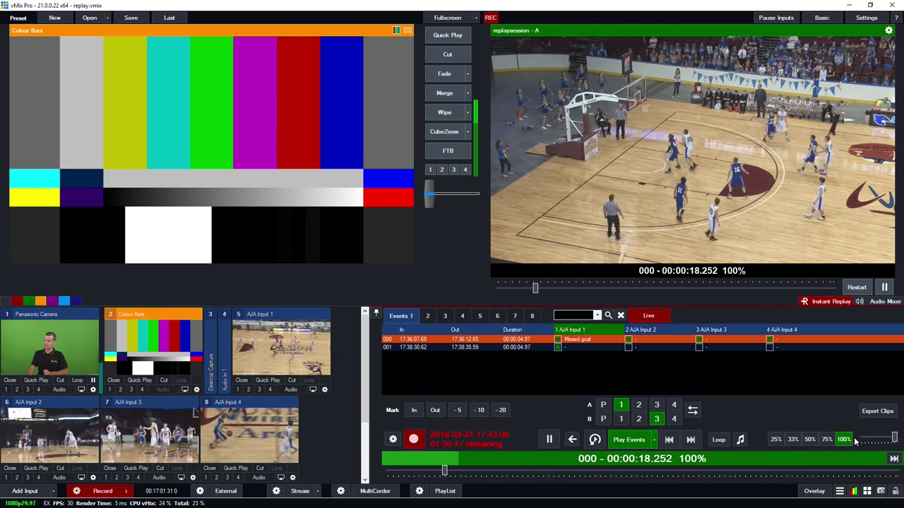
pyautogui.click(810, 439)
pyautogui.click(793, 439)
pyautogui.click(777, 439)
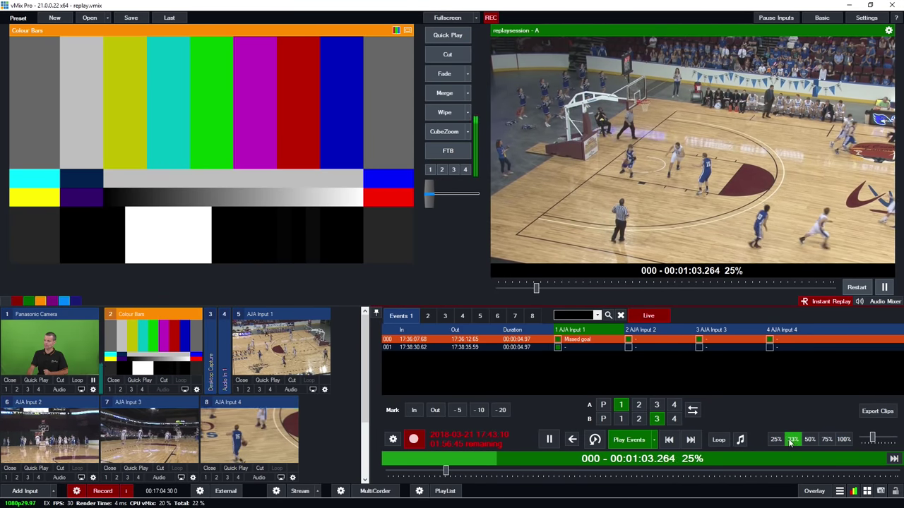
pyautogui.click(776, 440)
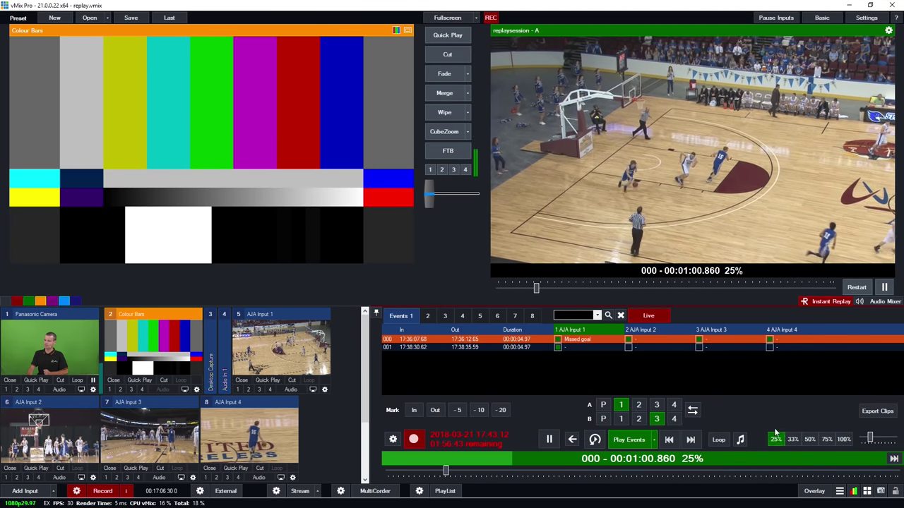
# Skip forward and back between the camera angles of event 000 during the slow-motion playback
pyautogui.click(639, 405)
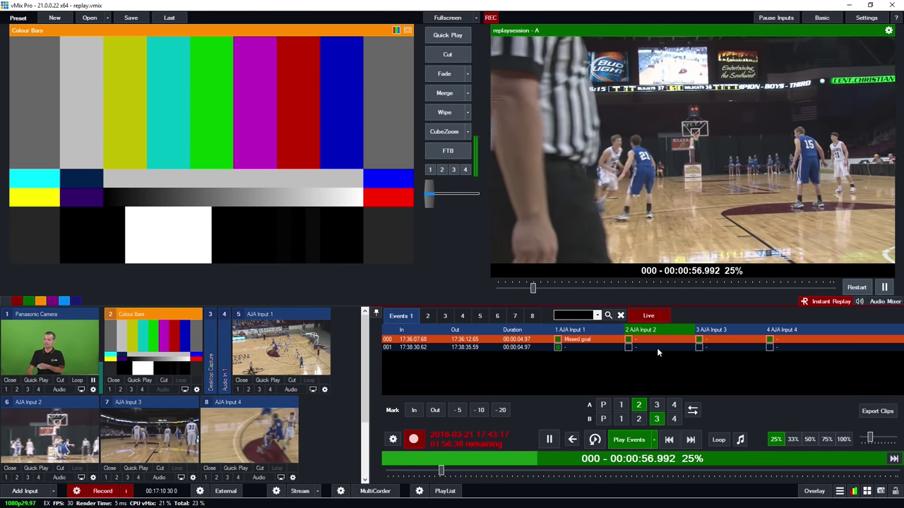
pyautogui.click(692, 440)
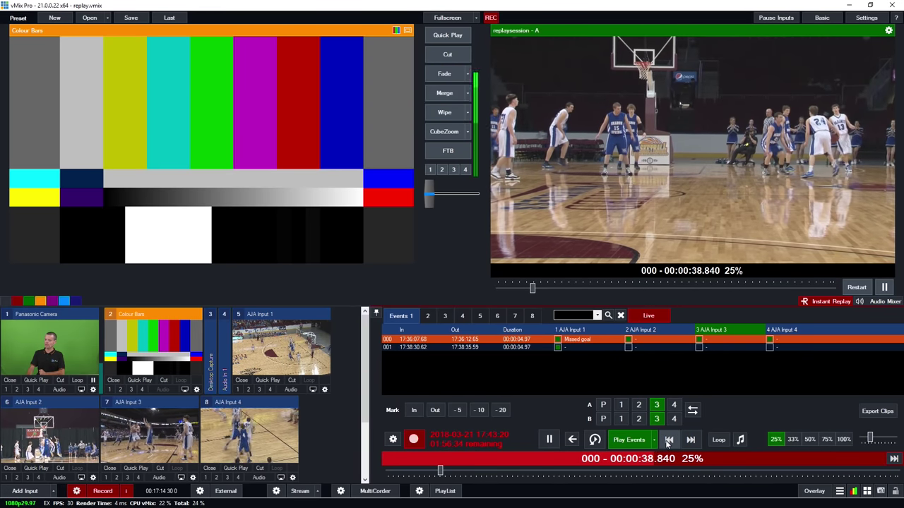
pyautogui.click(667, 441)
pyautogui.click(687, 442)
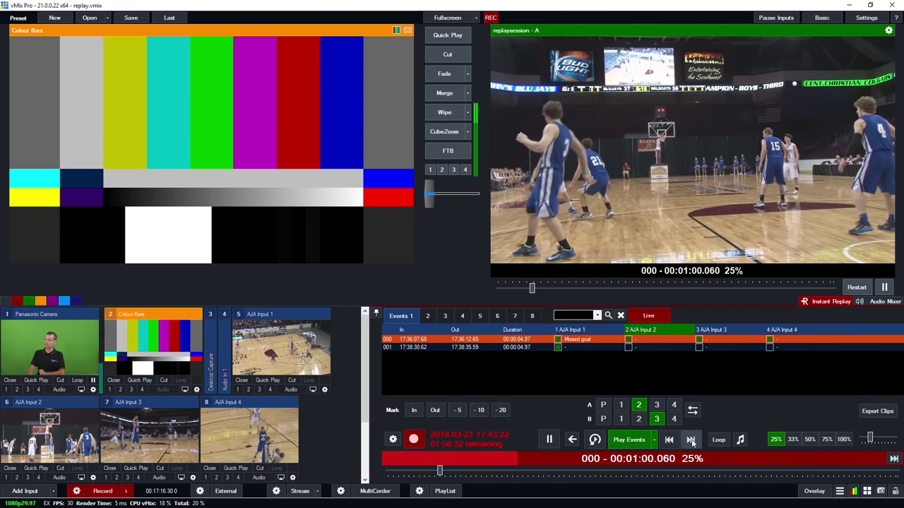
# Skip ahead to camera 4 during the slow-motion playback of event 000, then go back to the previous angle
pyautogui.click(692, 440)
pyautogui.click(693, 440)
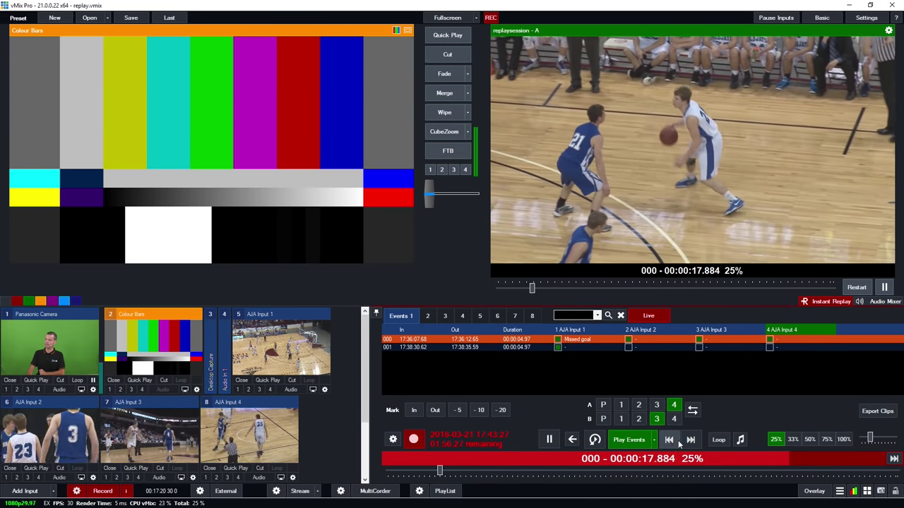
pyautogui.click(671, 441)
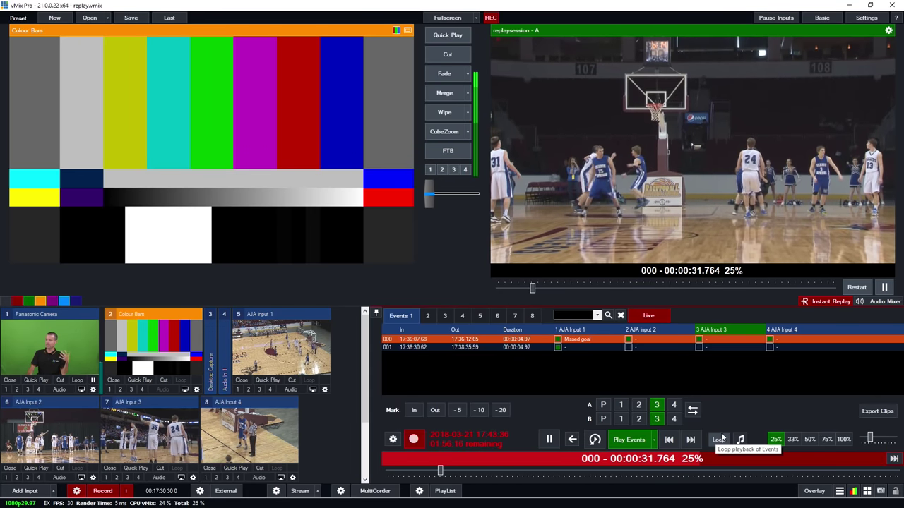
# Enable looped event playback, raise the speed to 100% and play event 000 repeatedly through its four camera angles
pyautogui.click(718, 440)
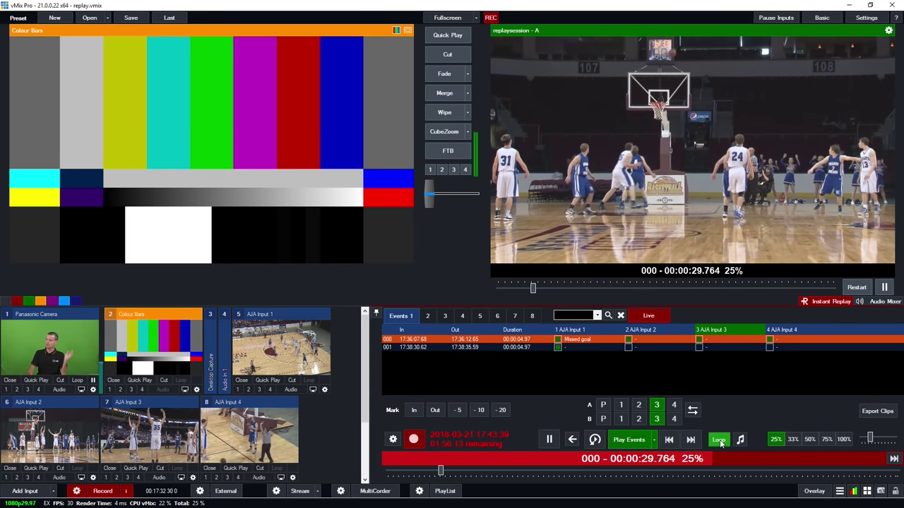
pyautogui.moveTo(871, 439); pyautogui.dragTo(894, 439)
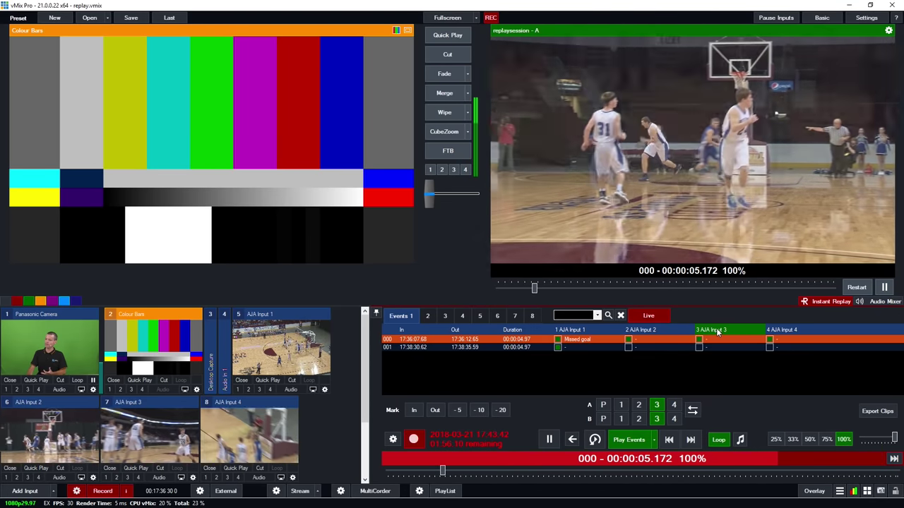
pyautogui.press('4')
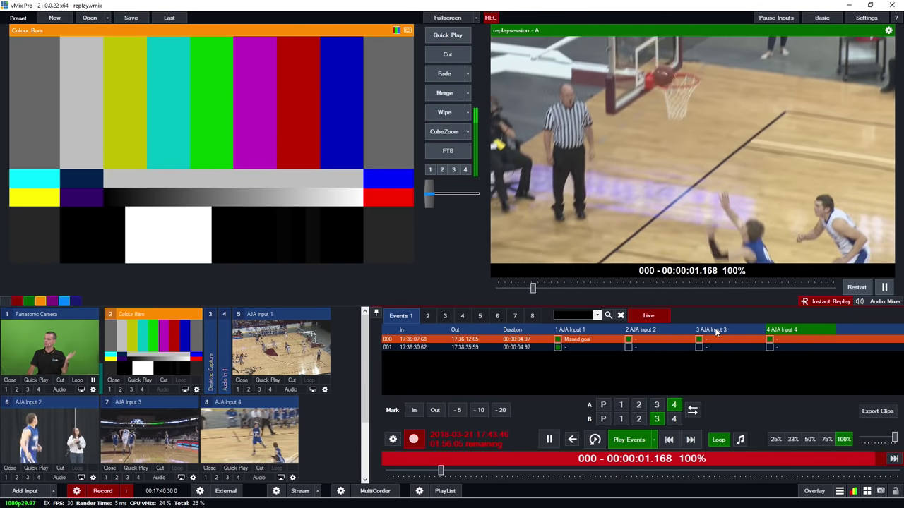
pyautogui.press('1')
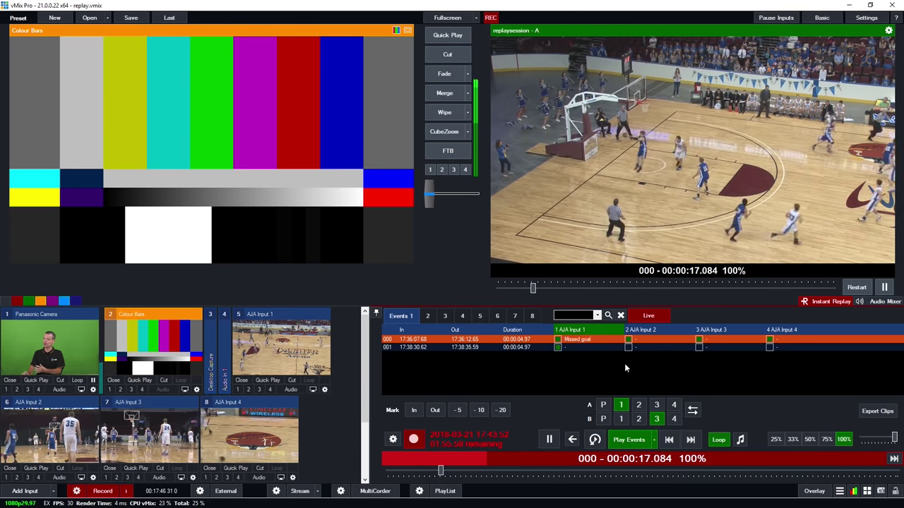
pyautogui.press('2')
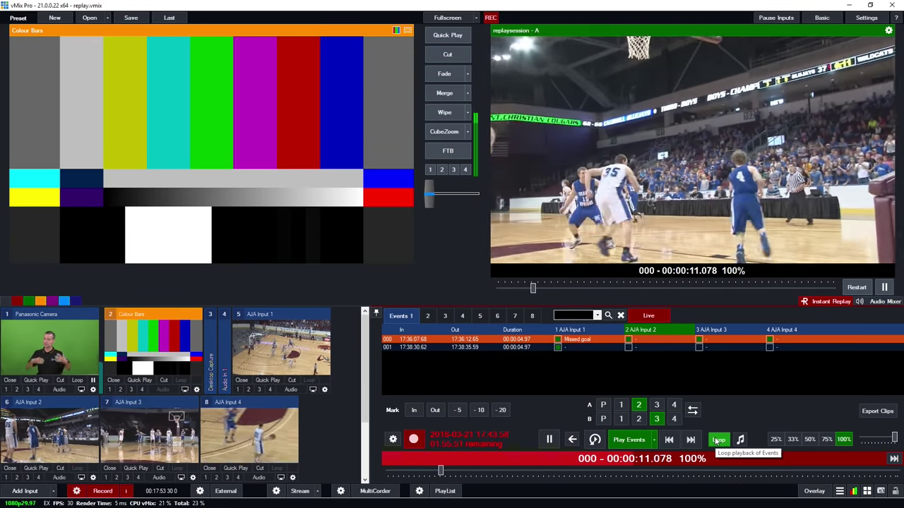
pyautogui.press('3')
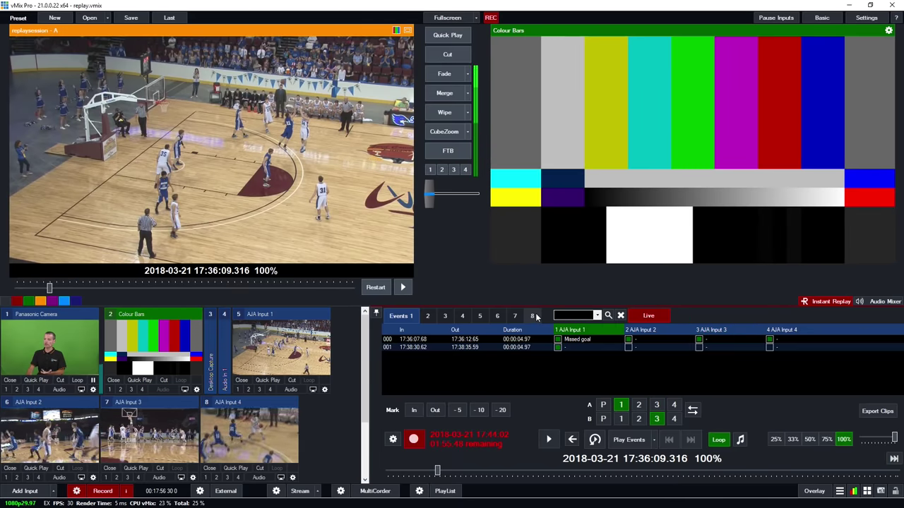
# Copy events 000 and 001 from the first events list to list 4 and open list 4
pyautogui.click(532, 315)
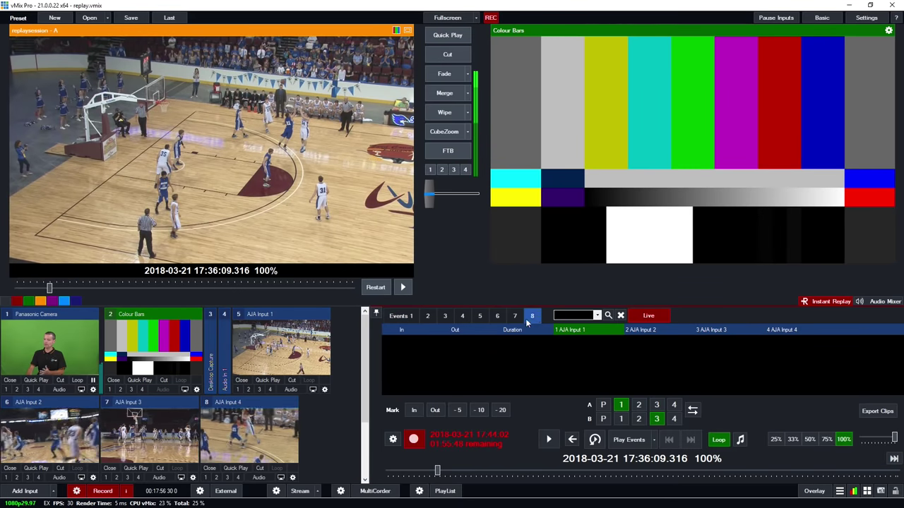
pyautogui.click(400, 315)
pyautogui.rightClick(439, 341)
pyautogui.moveTo(474, 360)
pyautogui.click(511, 358)
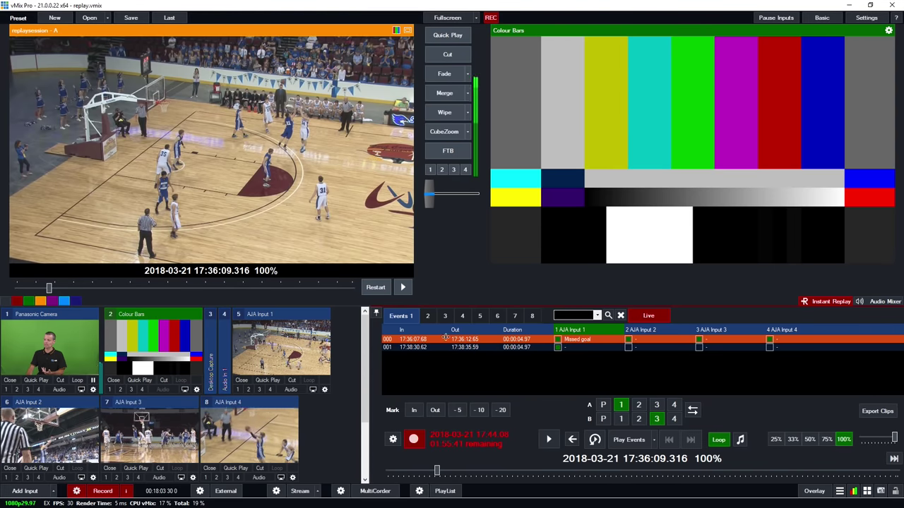
pyautogui.rightClick(433, 347)
pyautogui.moveTo(474, 364)
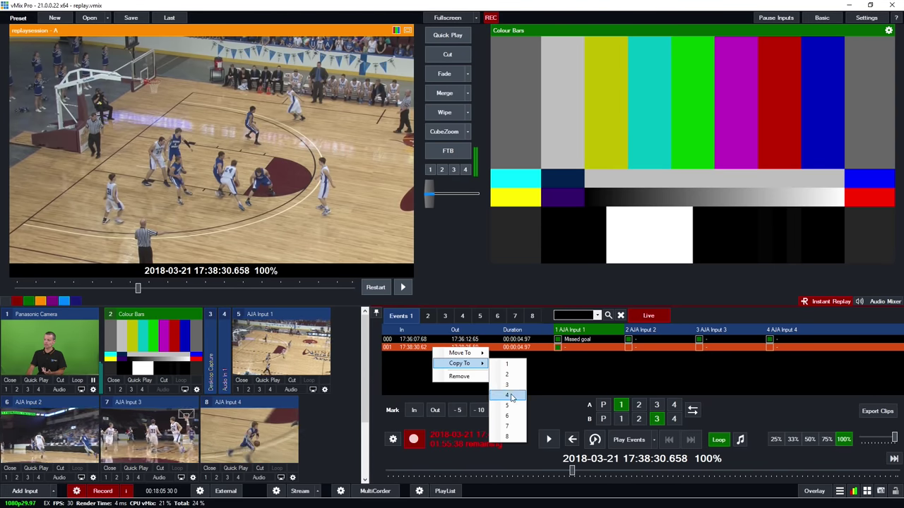
pyautogui.click(509, 392)
pyautogui.click(463, 315)
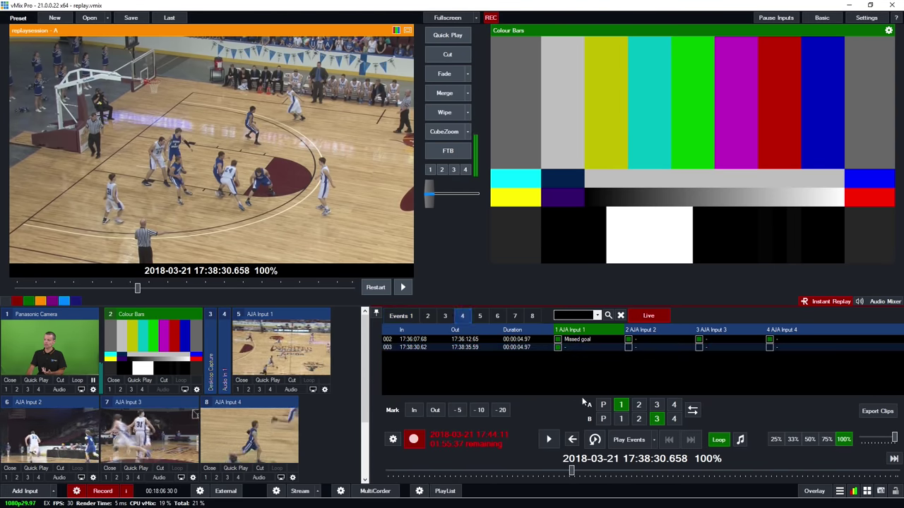
# Play all events in list 4 and turn off looped playback
pyautogui.click(654, 440)
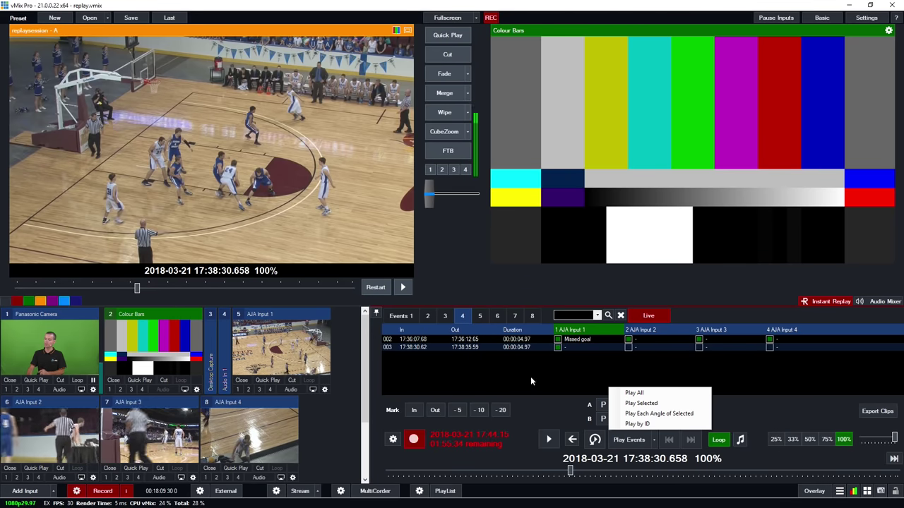
pyautogui.click(634, 394)
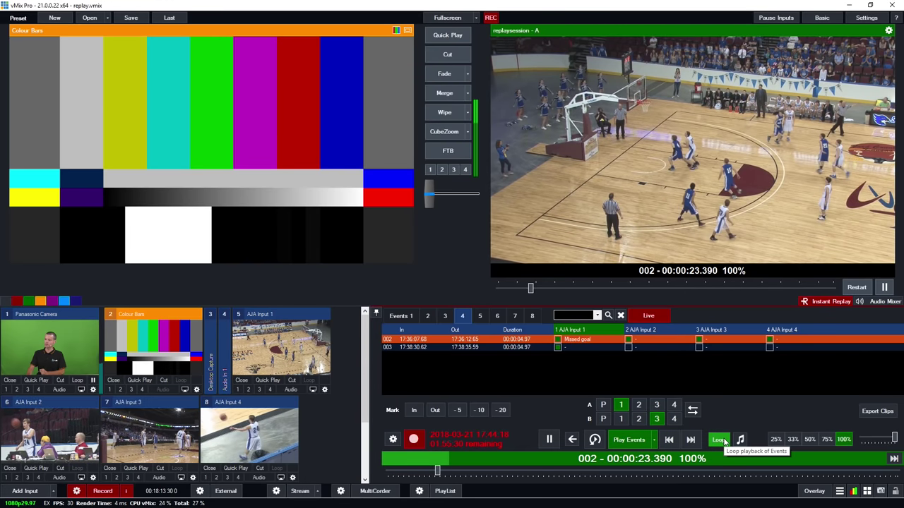
pyautogui.click(631, 440)
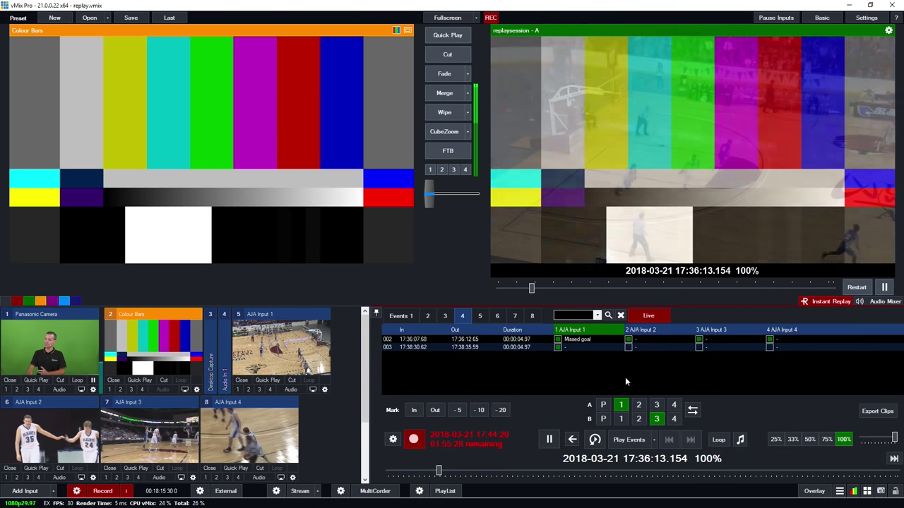
# Enable background music for event playback and examine the background music file setting in the Instant Replay configuration
pyautogui.click(742, 440)
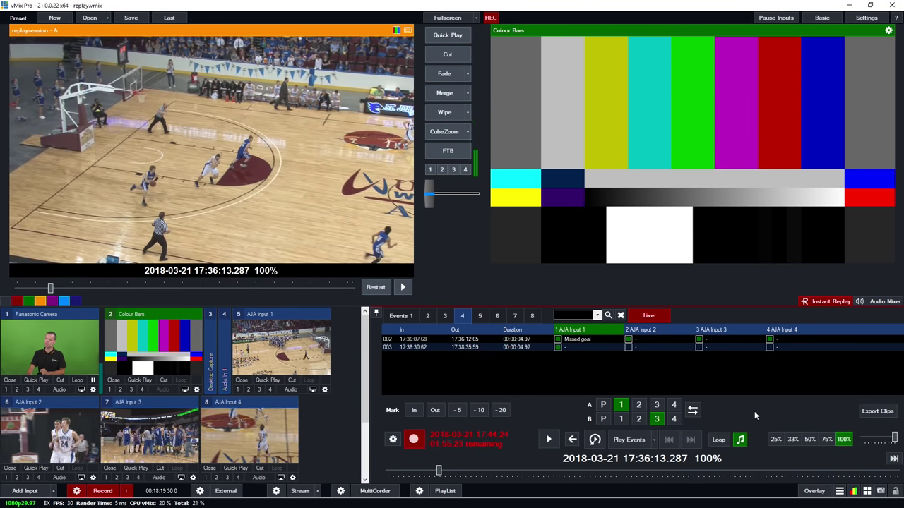
pyautogui.click(394, 439)
pyautogui.click(242, 172)
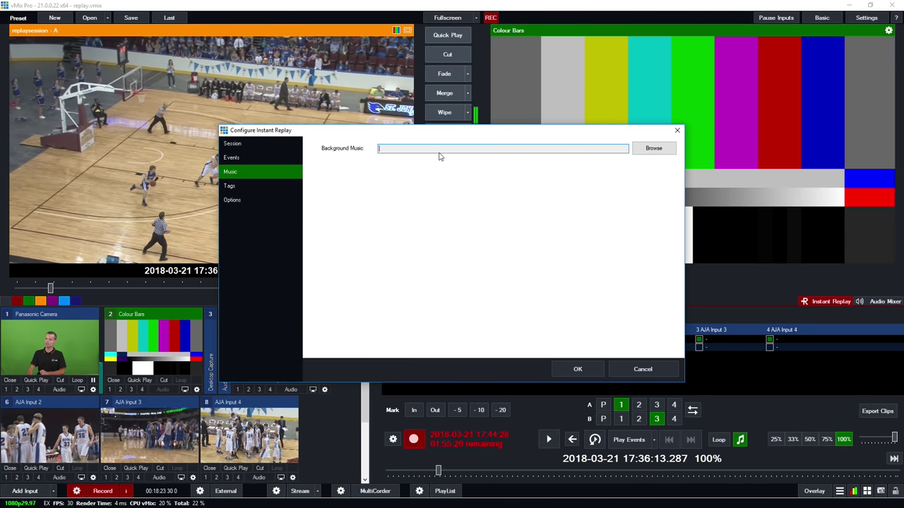
pyautogui.click(677, 131)
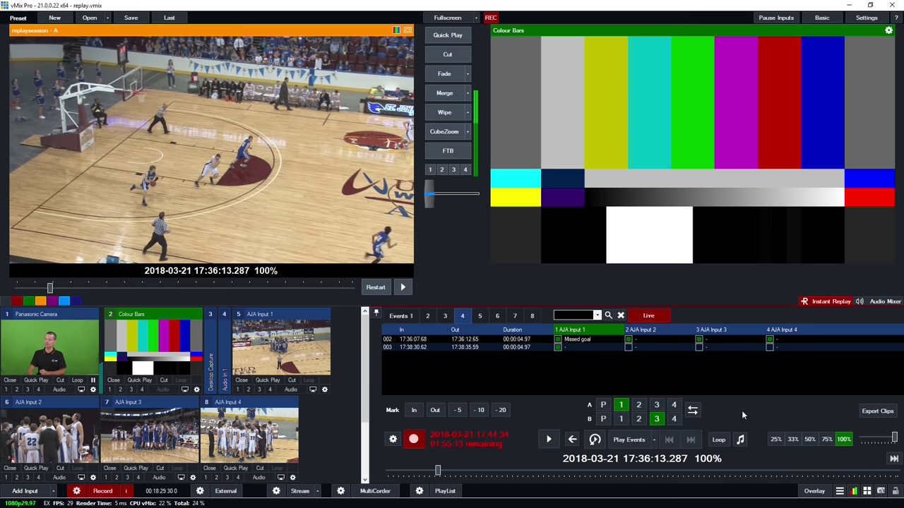
# Turn off live marking, scrub back in the recording and mark an event from 17:35:59.14 to 17:36:07.44
pyautogui.click(528, 340)
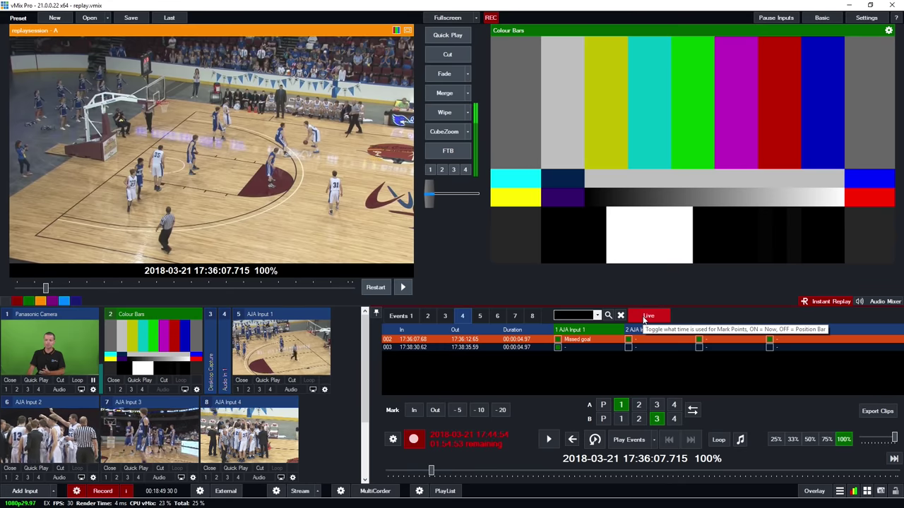
pyautogui.moveTo(431, 471)
pyautogui.mouseDown()
pyautogui.moveTo(534, 472)
pyautogui.moveTo(421, 473)
pyautogui.mouseUp()
pyautogui.press('i')
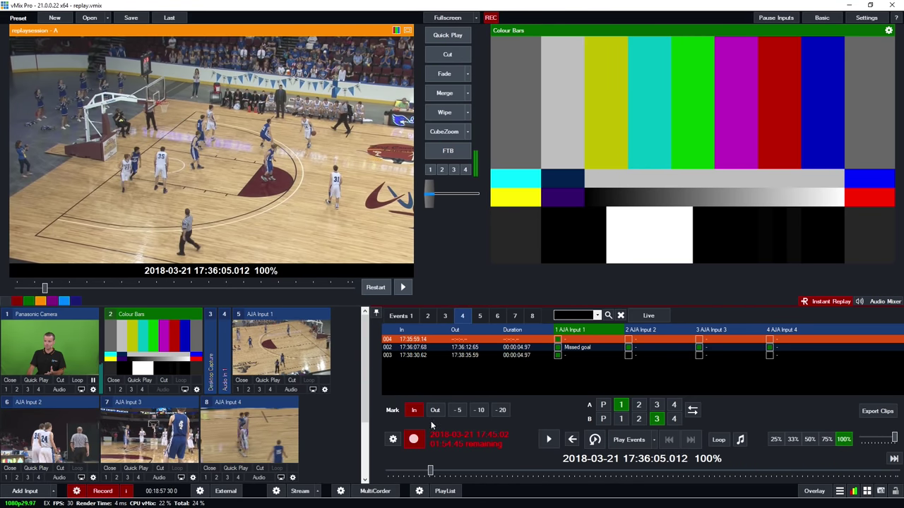
pyautogui.press('o')
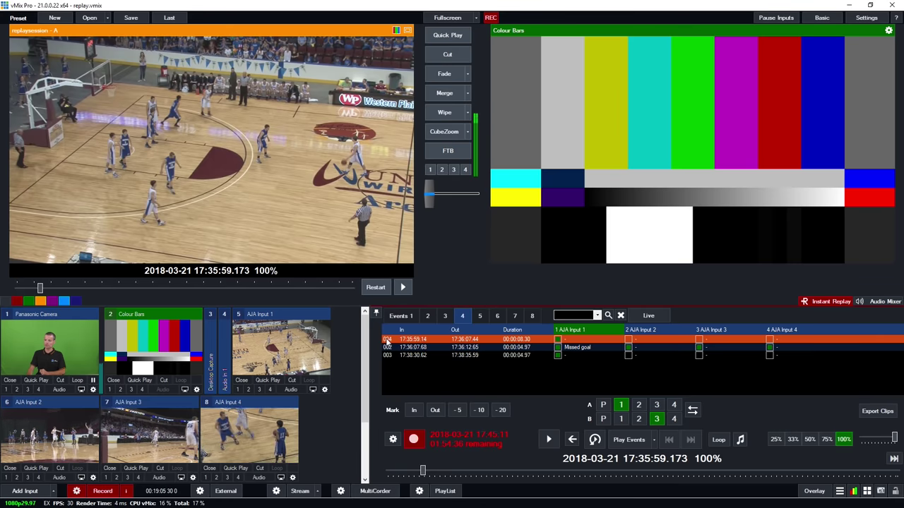
# Remove event 004 from events list 4 and turn live marking back on
pyautogui.moveTo(387, 341)
pyautogui.mouseDown()
pyautogui.moveTo(389, 357)
pyautogui.moveTo(388, 342)
pyautogui.mouseUp()
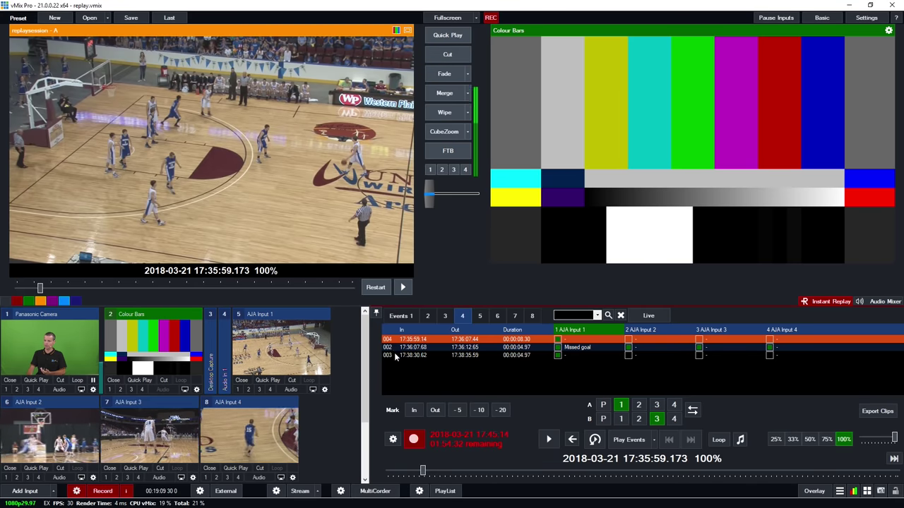
pyautogui.rightClick(388, 341)
pyautogui.click(409, 368)
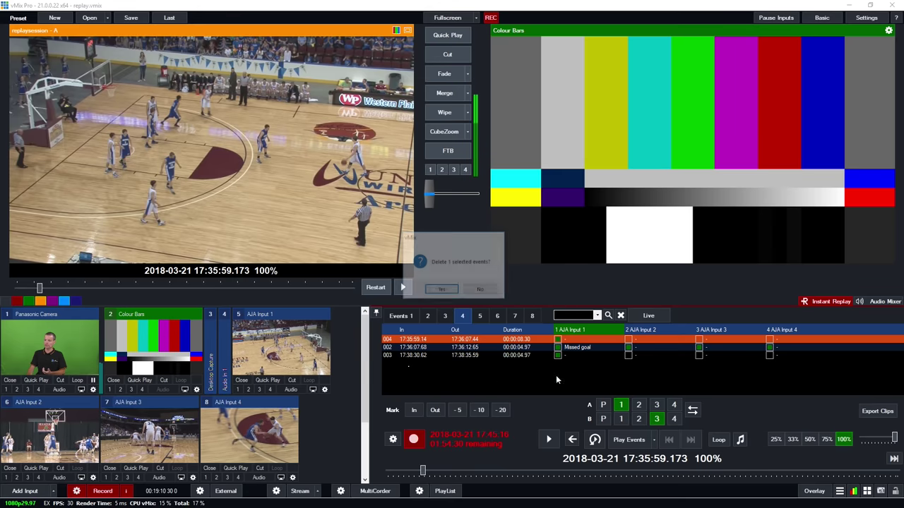
pyautogui.click(449, 293)
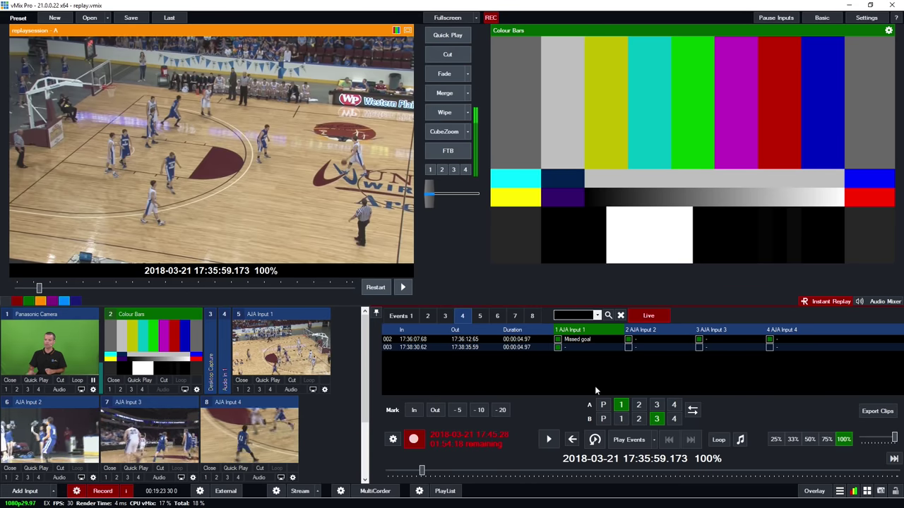
# Mark a live event about 3 seconds long with in and out points in events list 4
pyautogui.click(412, 410)
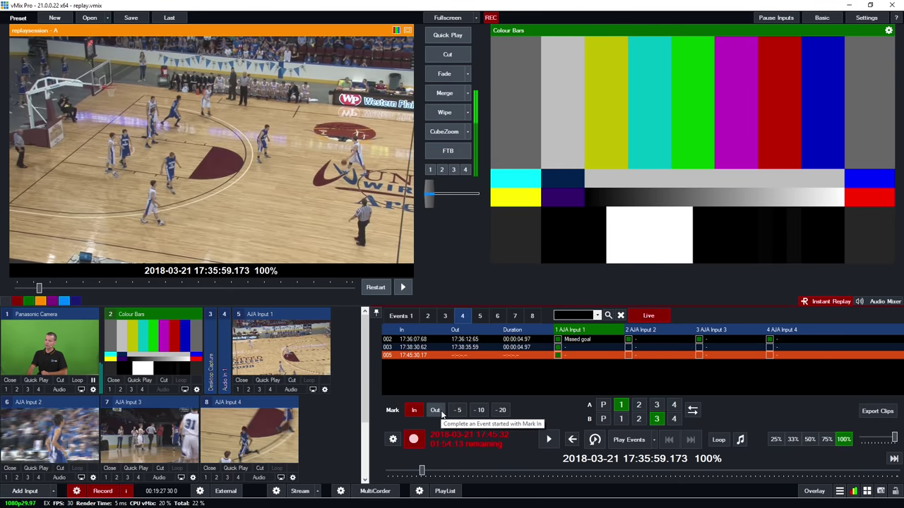
pyautogui.click(440, 413)
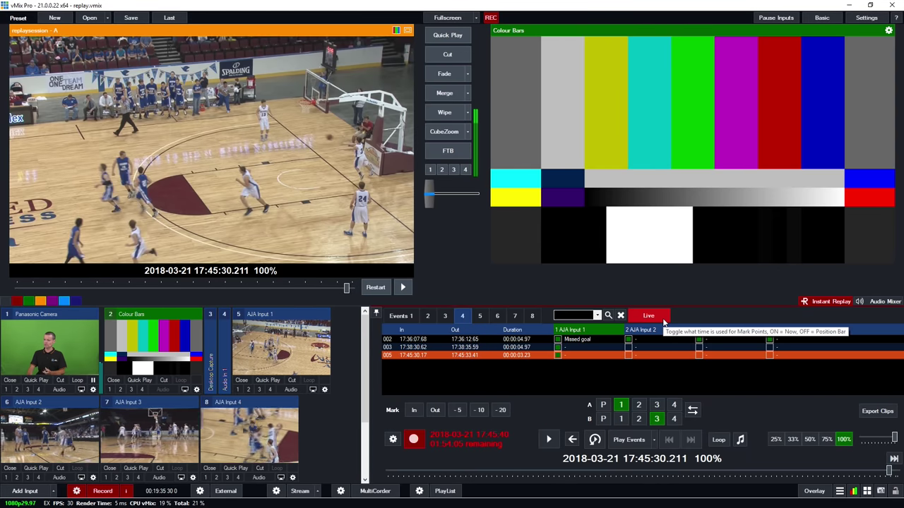
# Jump to the latest recorded moment with live marking off and mark an event from 17:45:40.52 to 17:45:50.76
pyautogui.click(894, 460)
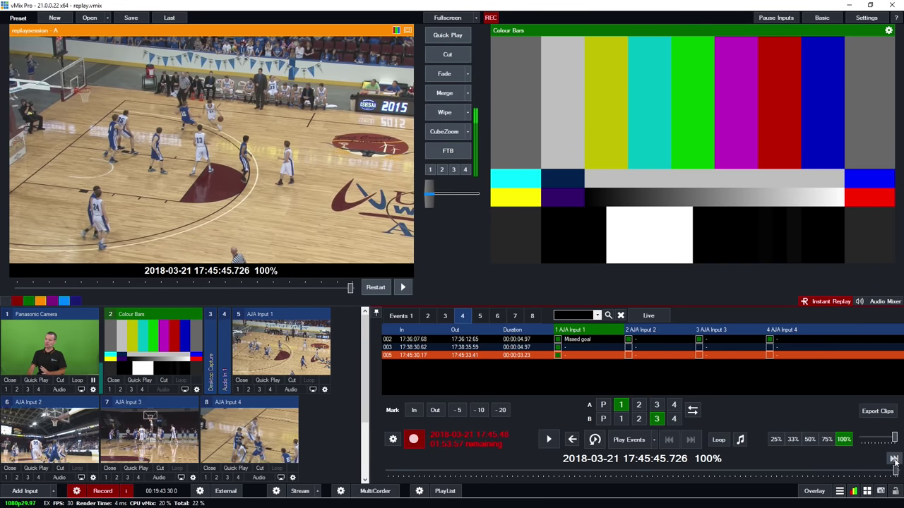
pyautogui.click(894, 459)
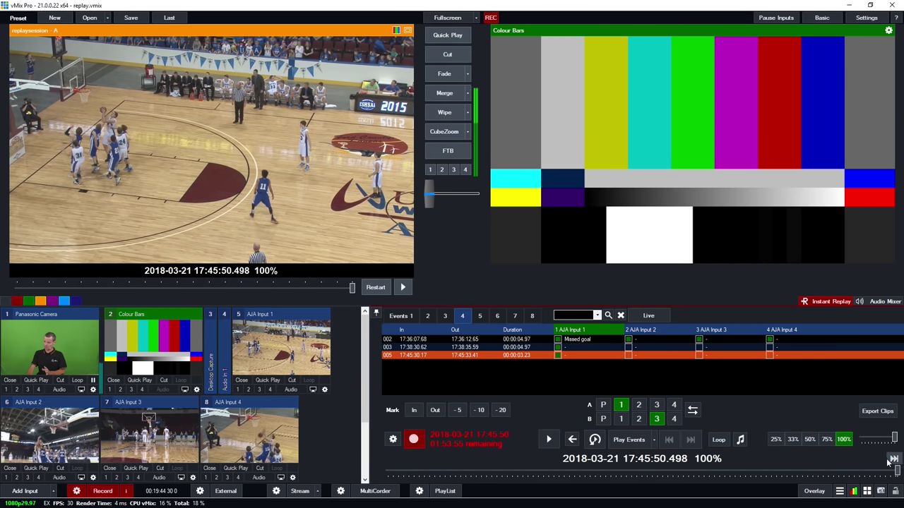
pyautogui.click(421, 411)
pyautogui.moveTo(895, 472); pyautogui.dragTo(887, 472)
pyautogui.click(435, 412)
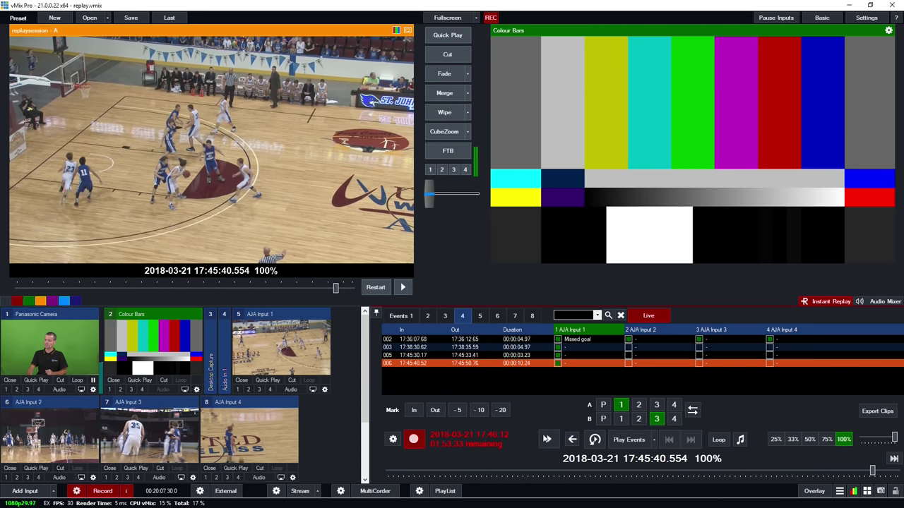
# Scrub the recording back to about 17:38:21, fast-forward through the footage from there and stop
pyautogui.click(549, 439)
pyautogui.moveTo(579, 471); pyautogui.dragTo(529, 471)
pyautogui.click(549, 439)
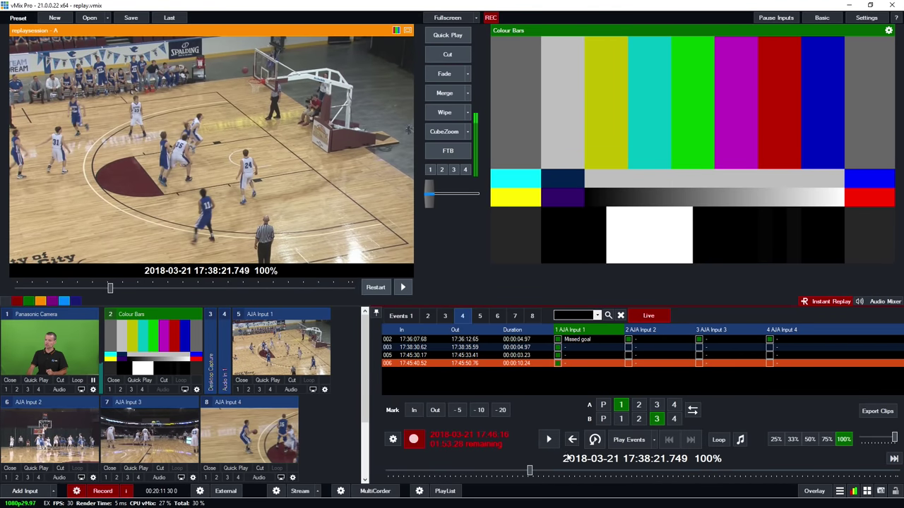
pyautogui.click(550, 440)
pyautogui.click(550, 440)
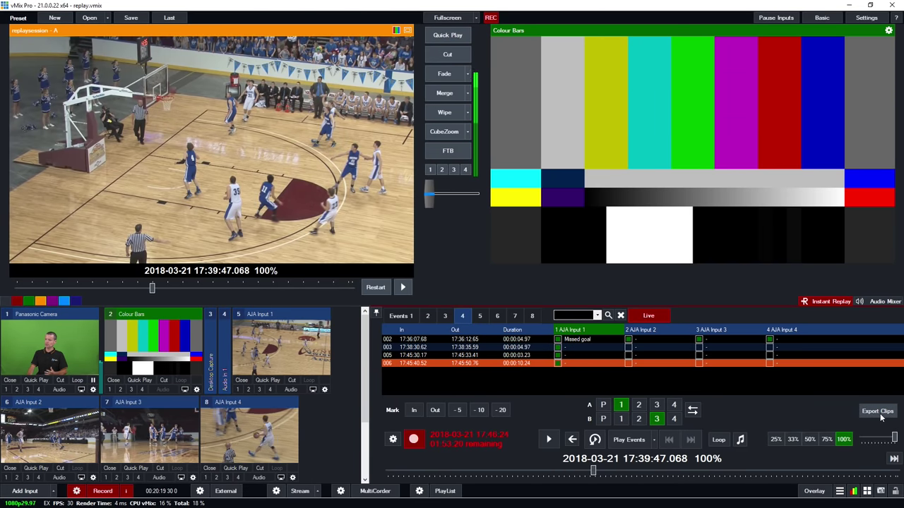
# Export all events in events list 4 to the session's export folder under the name My Export
pyautogui.click(575, 341)
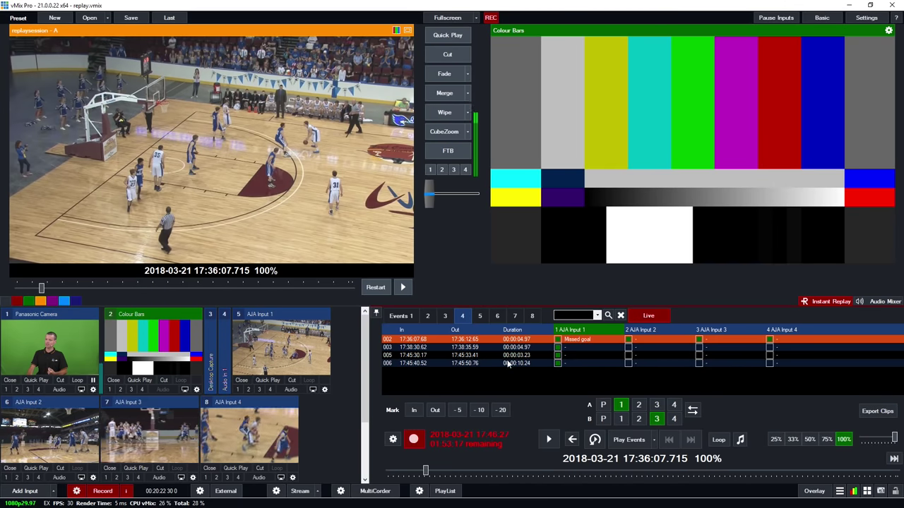
pyautogui.click(877, 411)
pyautogui.click(473, 219)
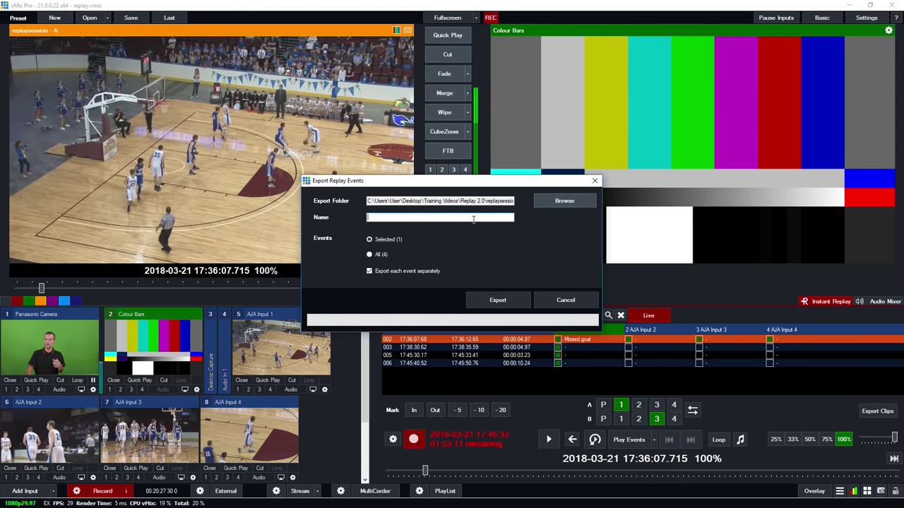
pyautogui.moveTo(486, 201); pyautogui.dragTo(656, 216)
pyautogui.doubleClick(505, 201)
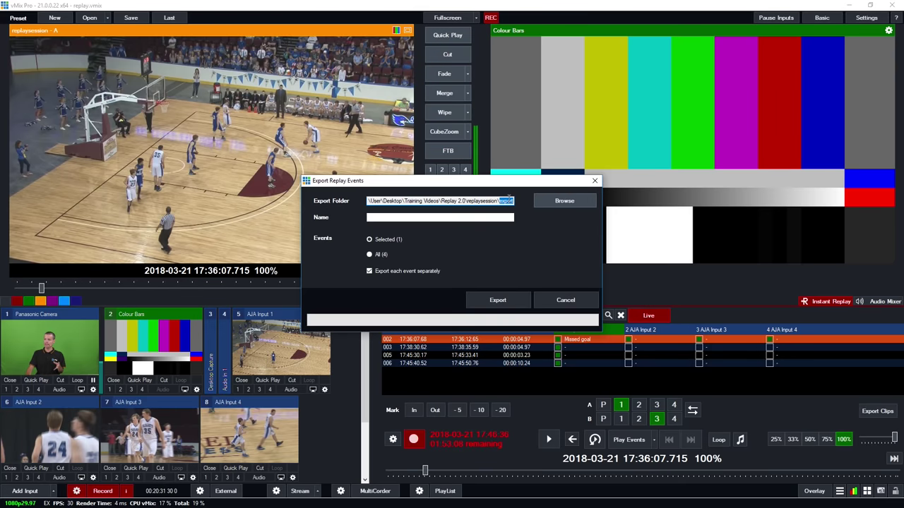
pyautogui.click(464, 218)
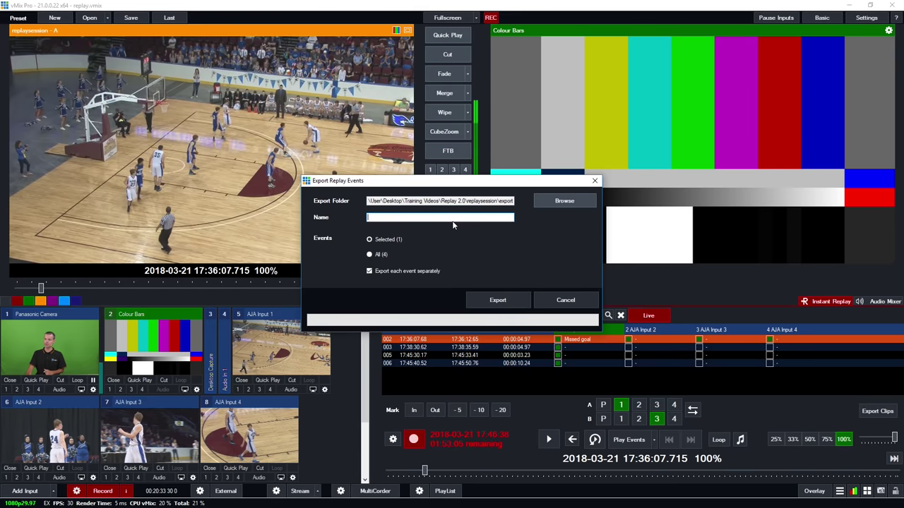
pyautogui.write('My Export')
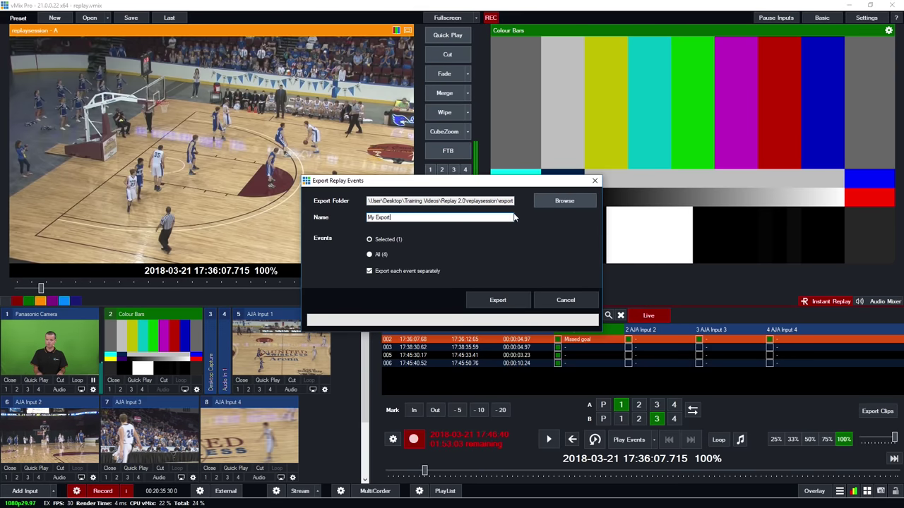
pyautogui.click(369, 254)
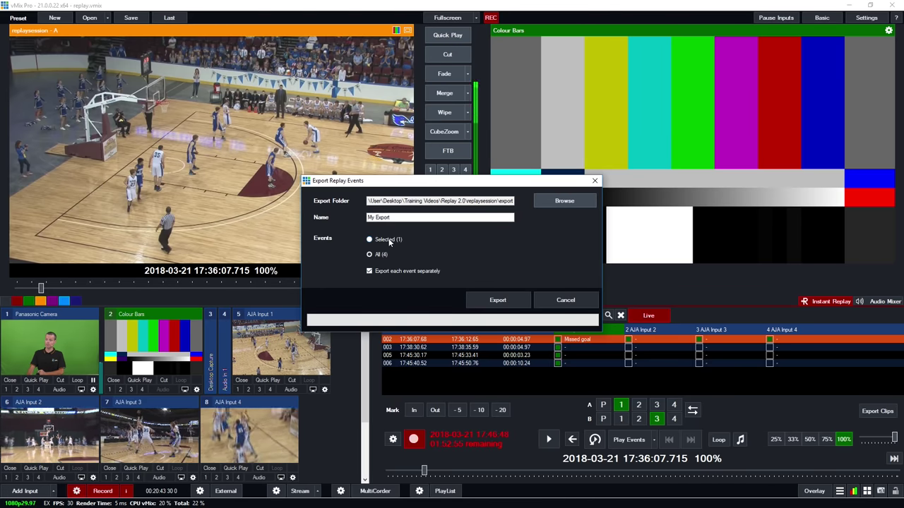
pyautogui.click(481, 301)
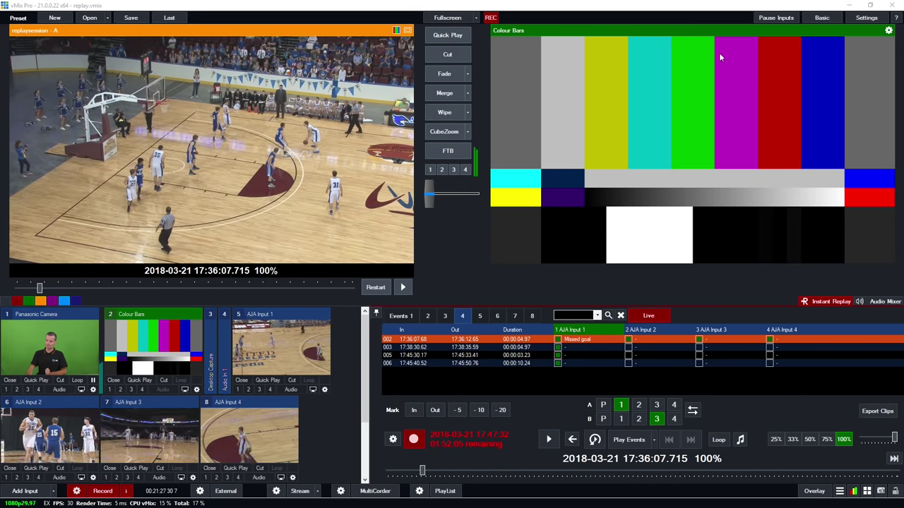
# Start a new shortcut in the settings, try the detection of its key or controller button and cancel the detection
pyautogui.click(866, 17)
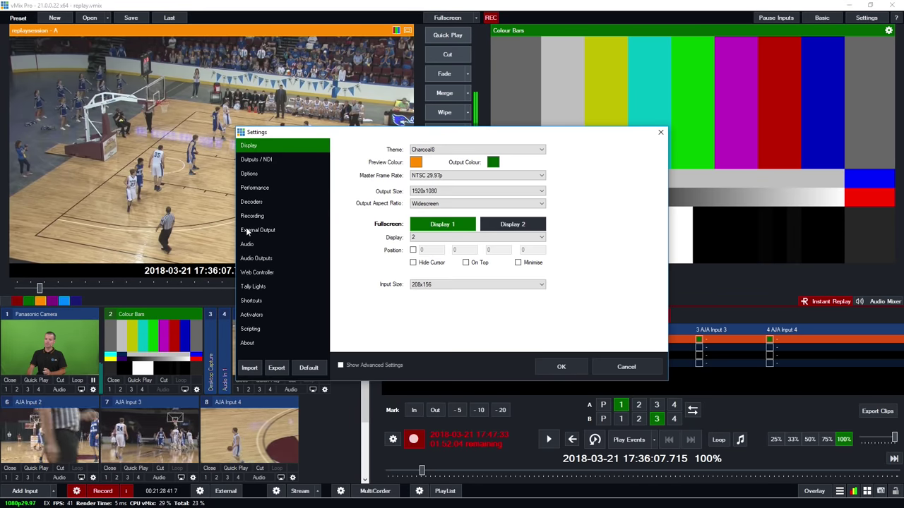
pyautogui.click(271, 301)
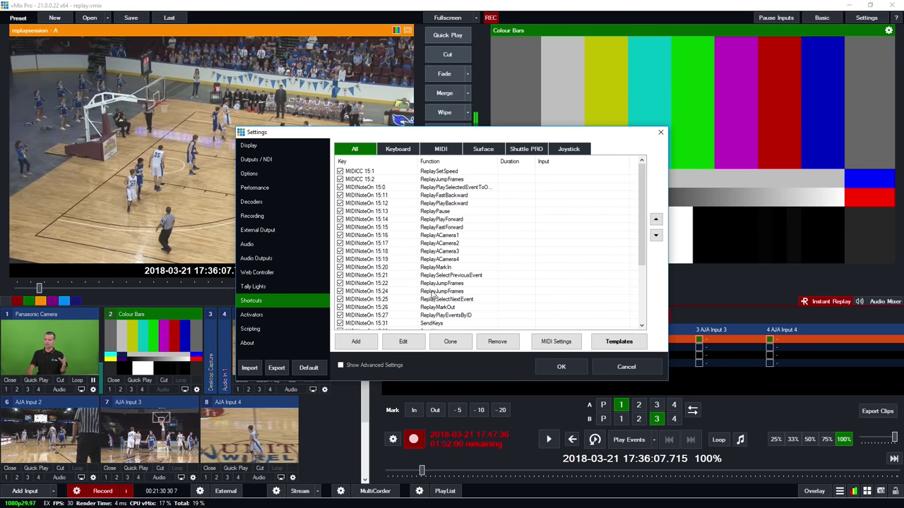
pyautogui.click(356, 342)
pyautogui.click(569, 134)
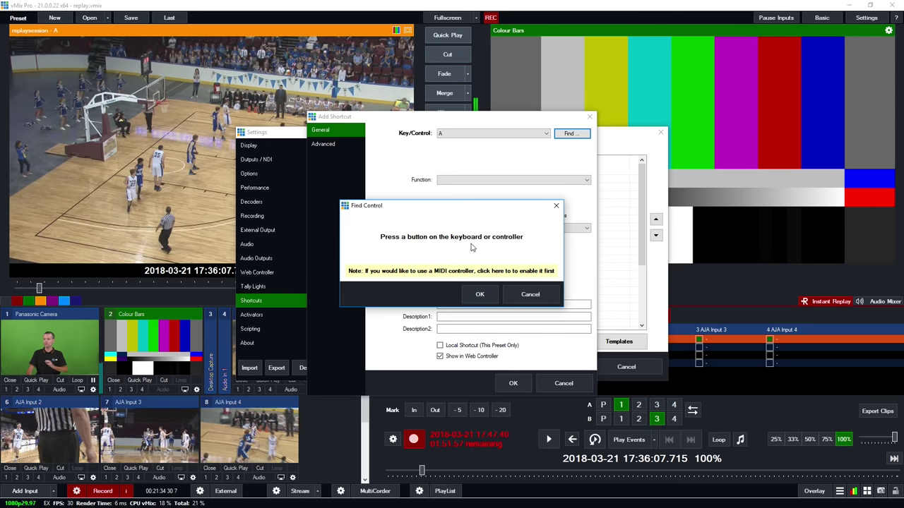
pyautogui.click(530, 295)
# Look through the Replay functions available for the new shortcut and leave the settings without adding it
pyautogui.click(454, 181)
pyautogui.click(452, 346)
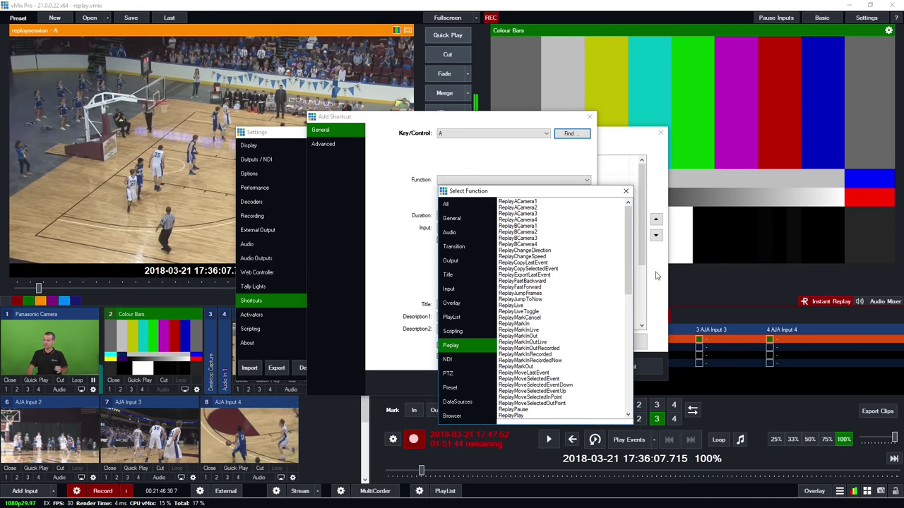
pyautogui.moveTo(638, 267); pyautogui.dragTo(638, 318)
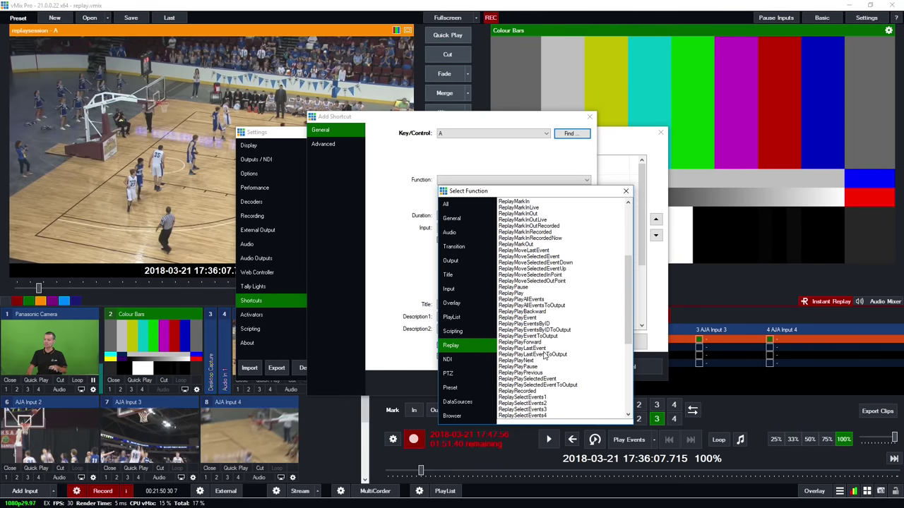
pyautogui.scroll(-5, 524, 309)
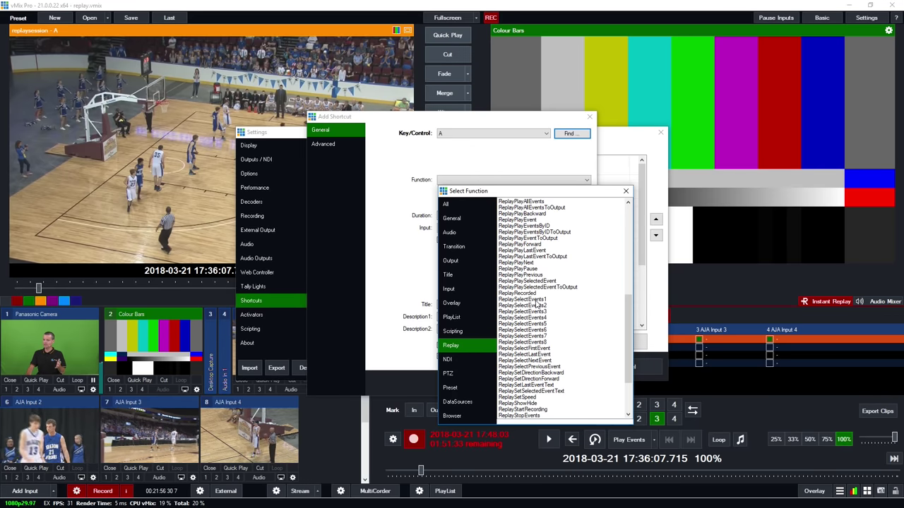
pyautogui.moveTo(628, 335); pyautogui.dragTo(628, 360)
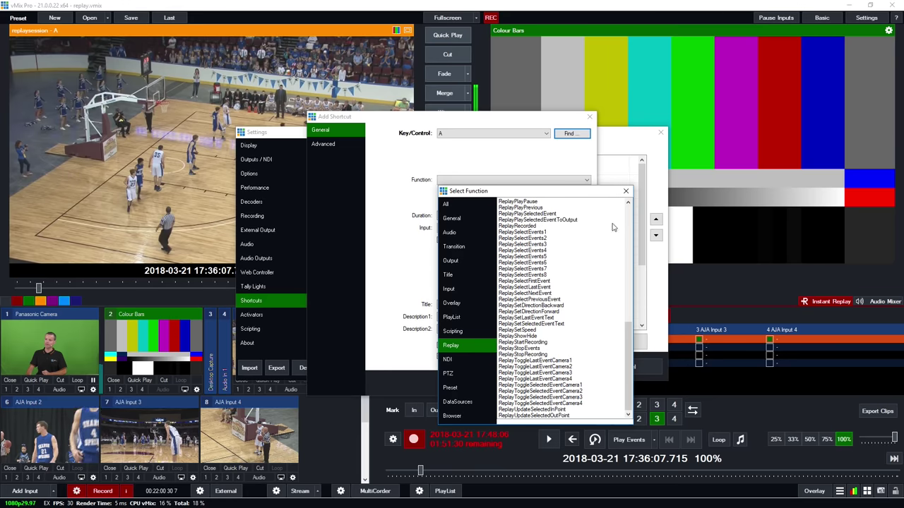
pyautogui.click(626, 193)
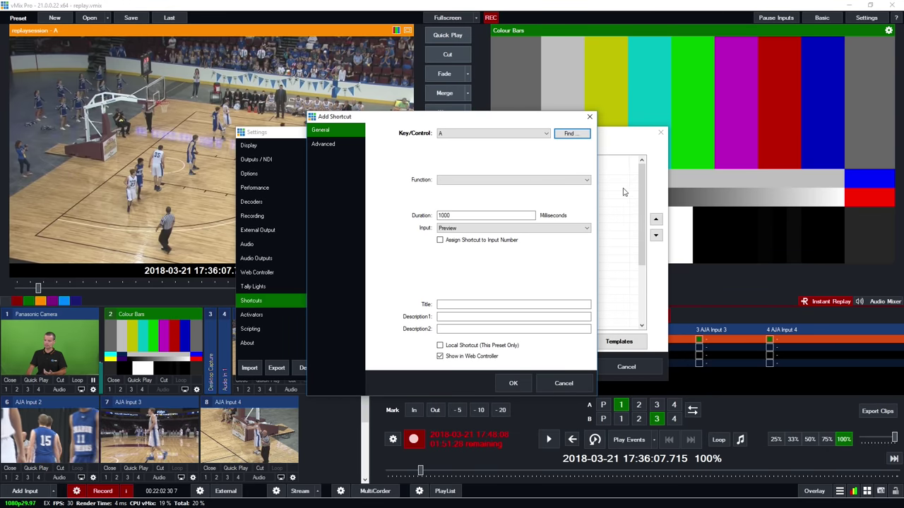
pyautogui.click(589, 118)
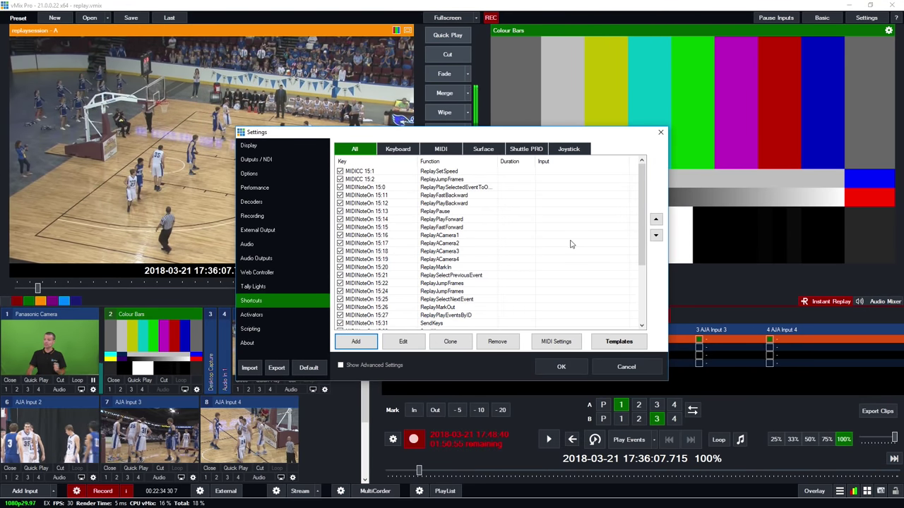
pyautogui.click(661, 134)
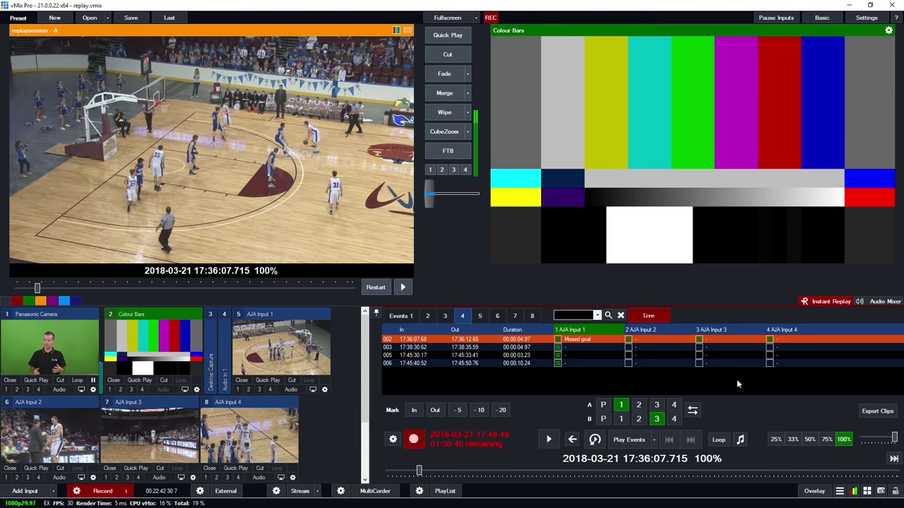
# Examine the Replay JLCooper ES SloMo and Replay ShuttlePROv2 templates among the shortcut templates
pyautogui.click(866, 19)
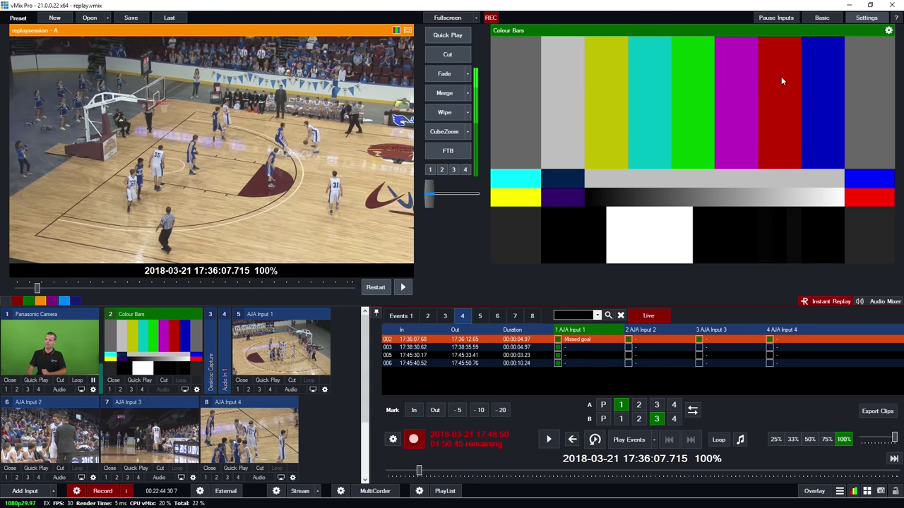
pyautogui.click(264, 299)
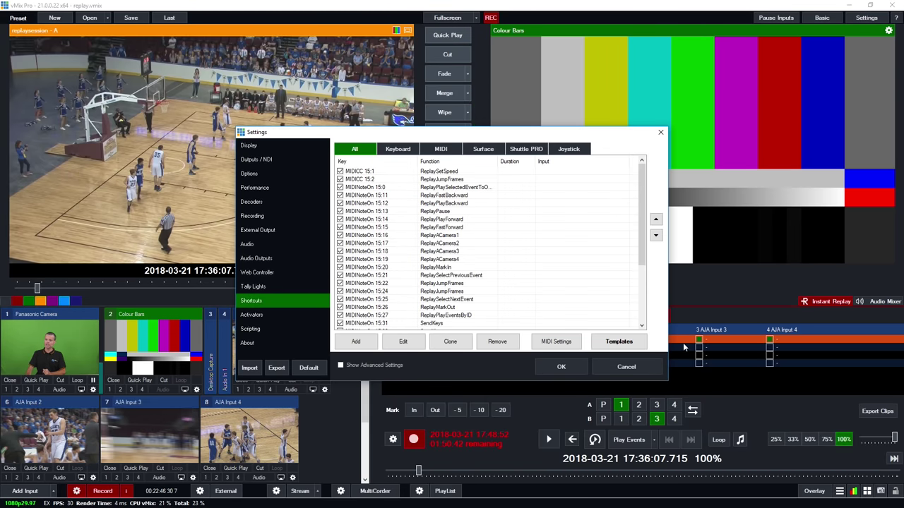
pyautogui.click(625, 344)
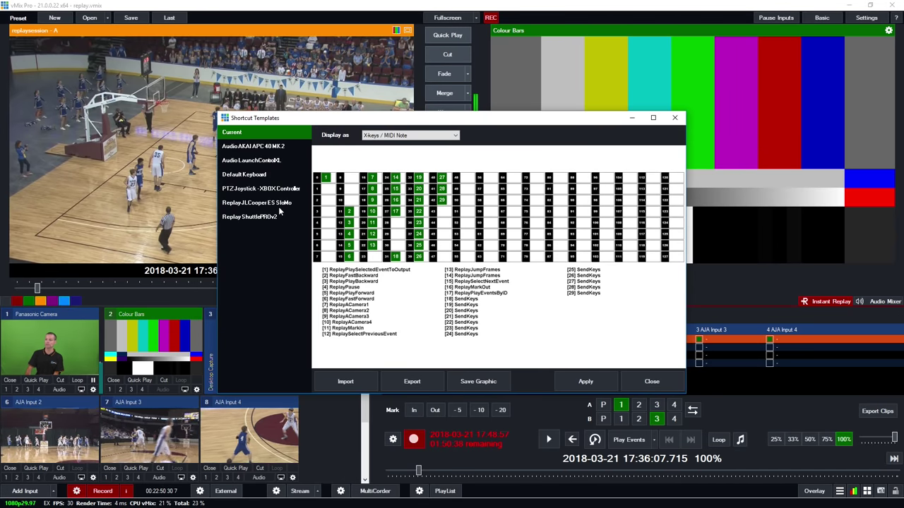
pyautogui.click(275, 204)
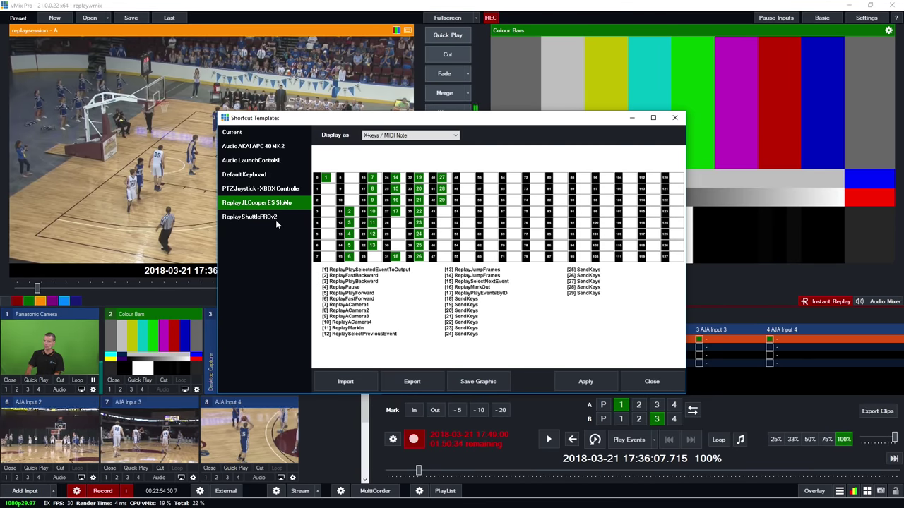
pyautogui.click(275, 219)
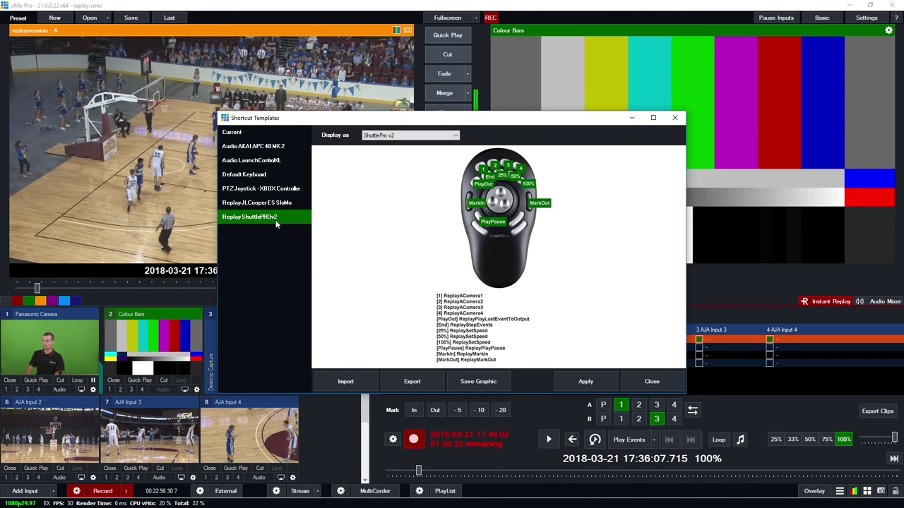
pyautogui.click(271, 204)
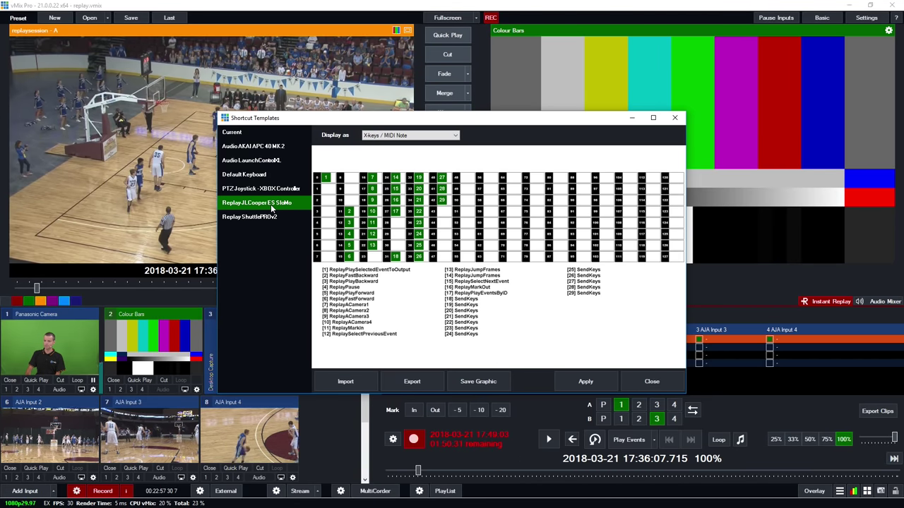
pyautogui.click(675, 118)
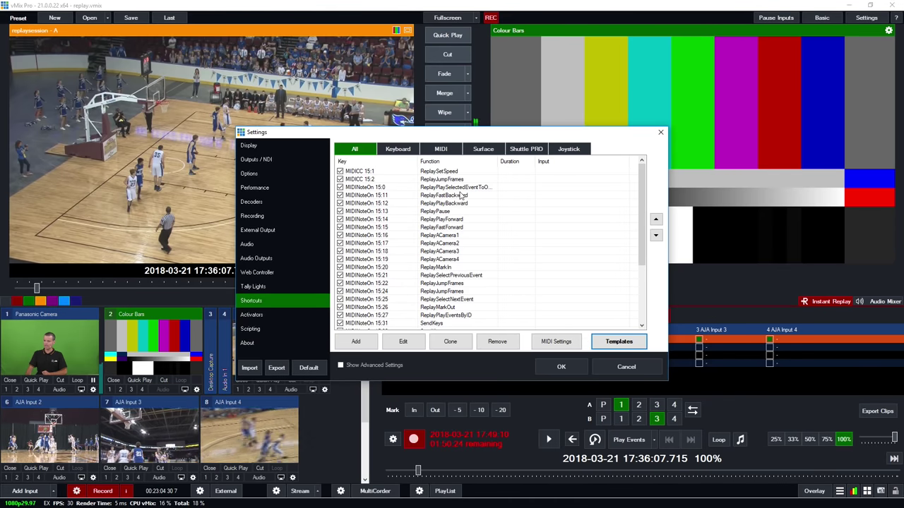
# View the Replay JLCooper ES SloMo template again and review the functions assigned in the shortcuts list
pyautogui.click(619, 341)
pyautogui.click(291, 204)
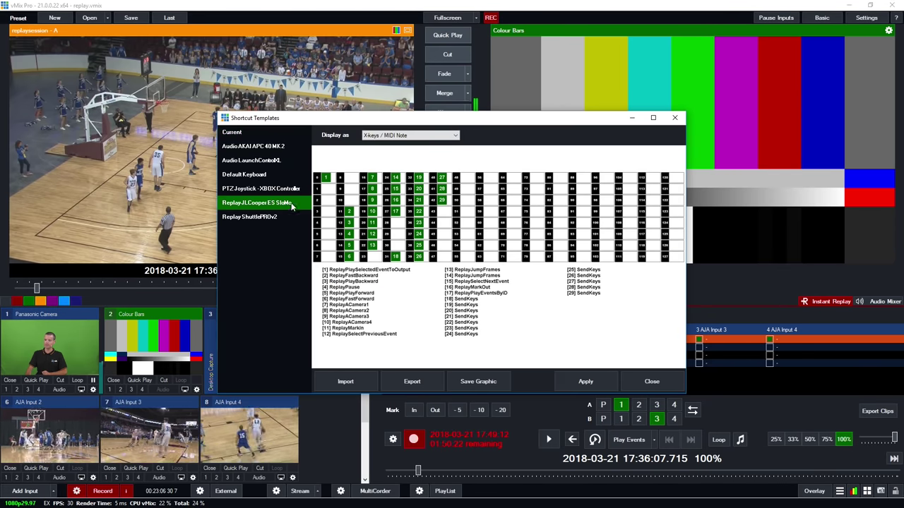
pyautogui.click(674, 118)
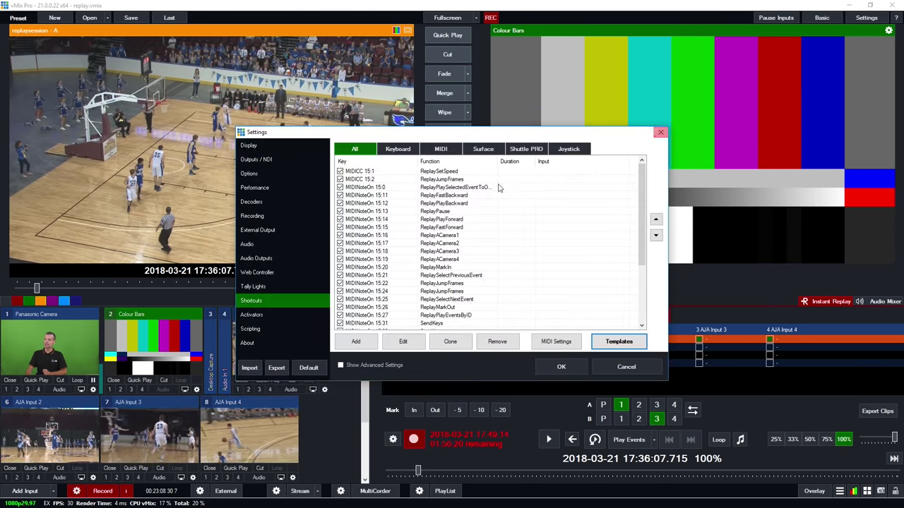
pyautogui.click(514, 187)
pyautogui.scroll(-4, 445, 227)
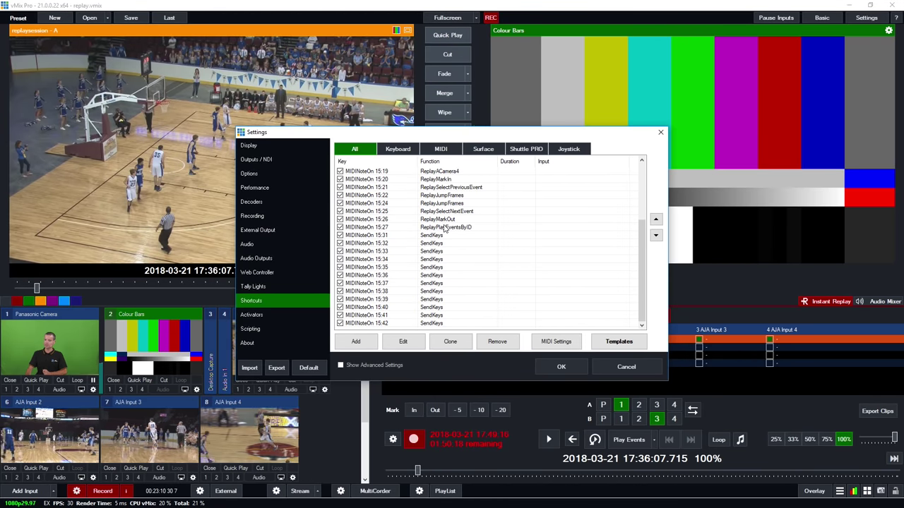
pyautogui.scroll(4, 447, 226)
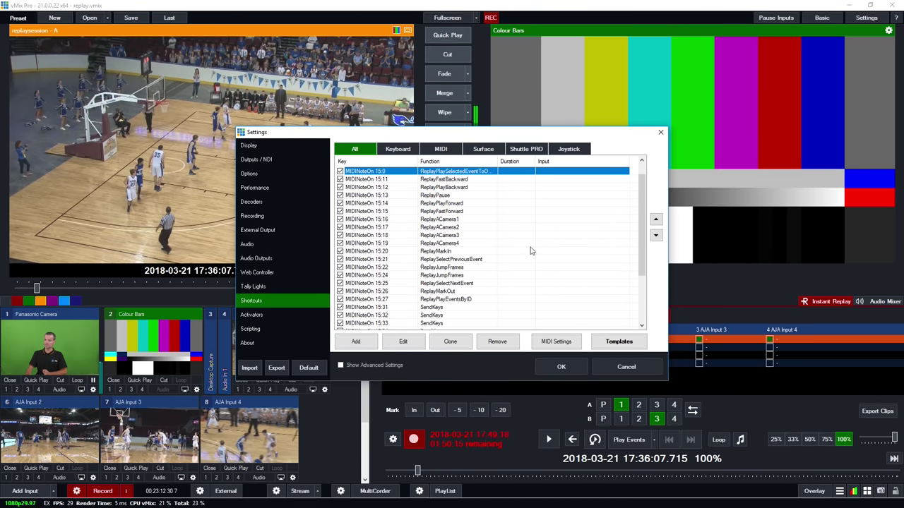
pyautogui.click(563, 366)
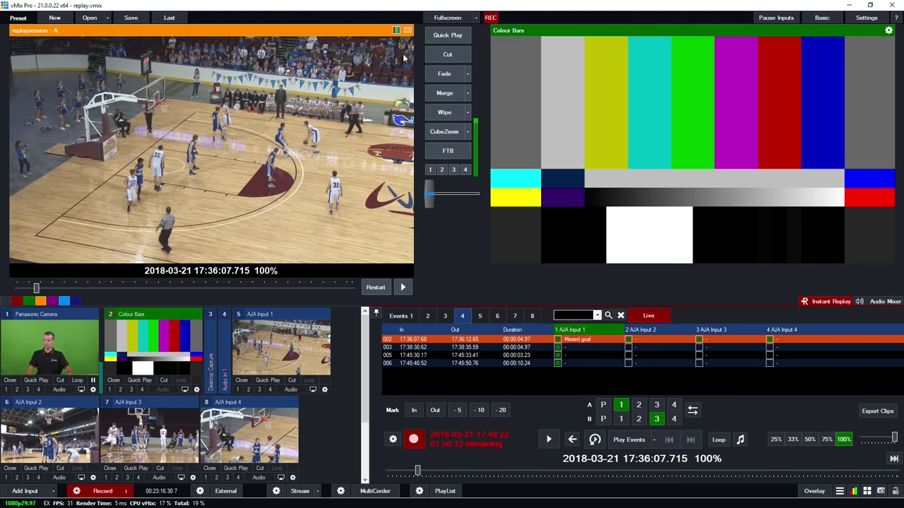
# Cut the replay to the output and move the in point of event 007 to 17:36:09.51
pyautogui.click(447, 55)
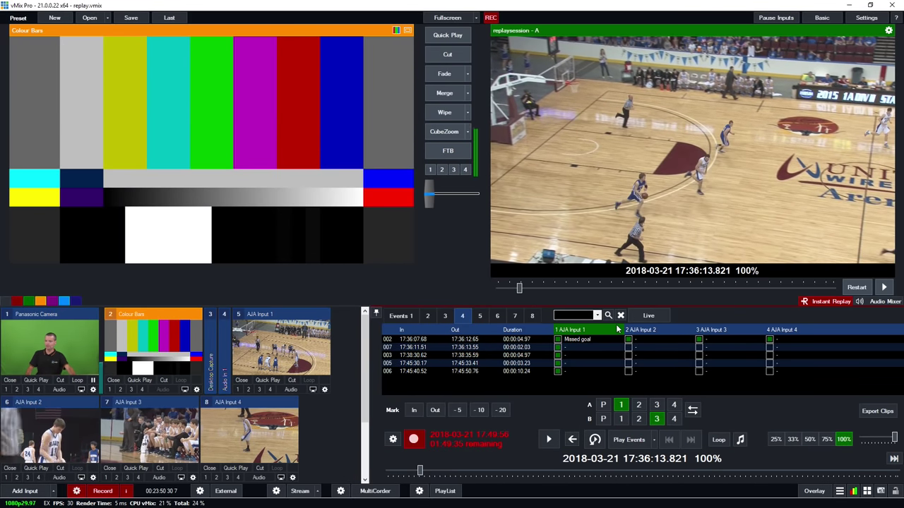
pyautogui.click(522, 349)
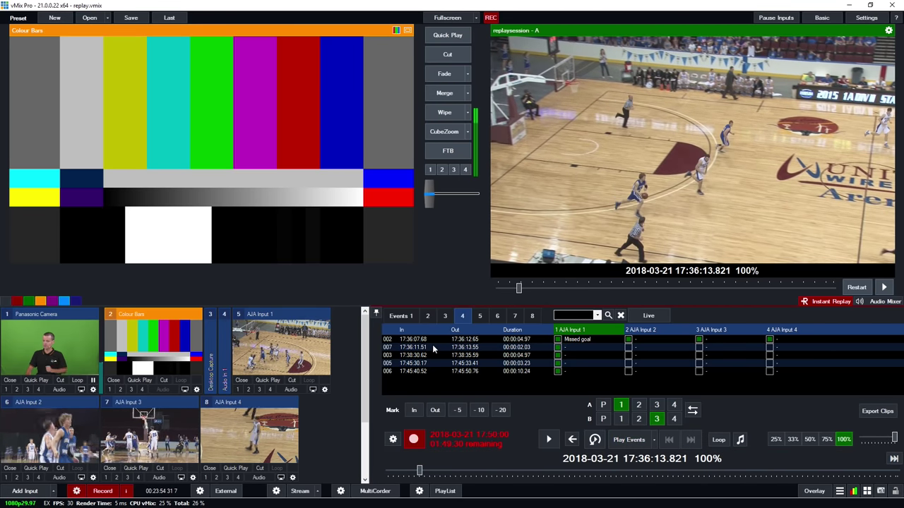
pyautogui.click(432, 347)
pyautogui.moveTo(426, 347); pyautogui.dragTo(413, 347)
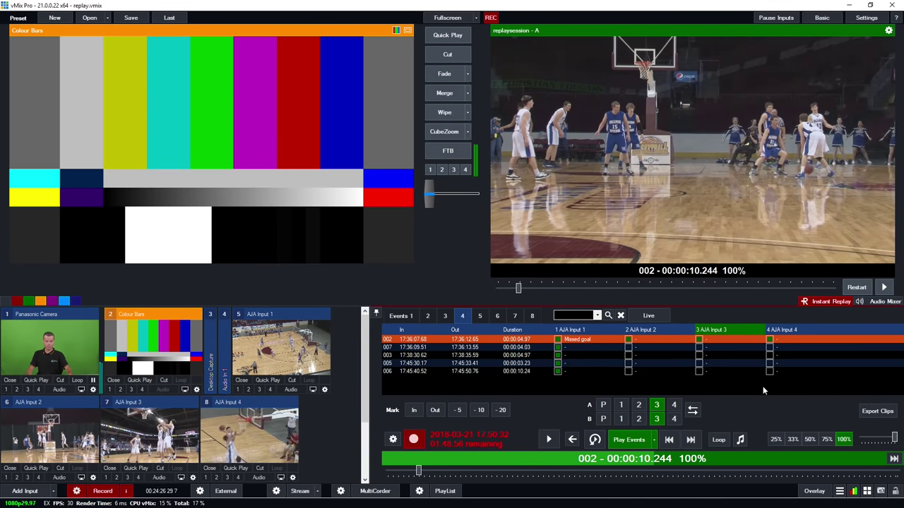
# Stop the current event playback and play events 002 and 005 by entering the ID sequence 002005
pyautogui.click(636, 442)
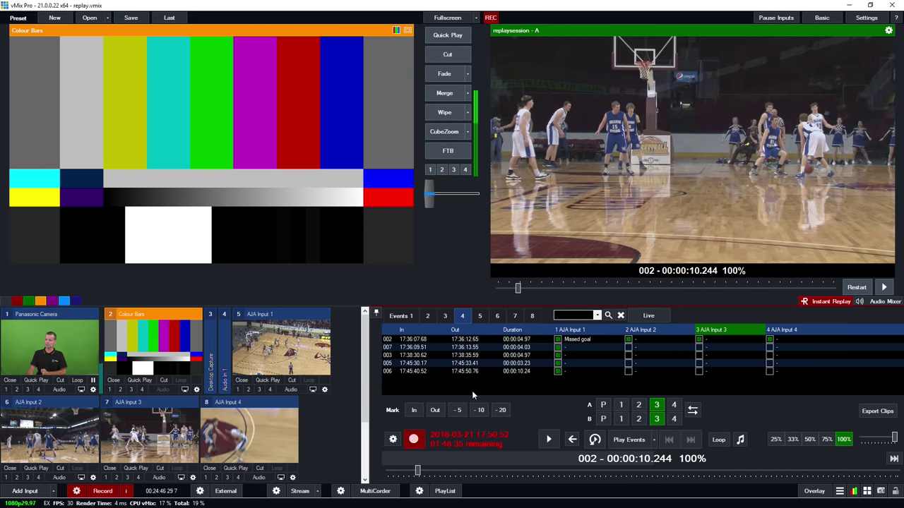
pyautogui.click(654, 439)
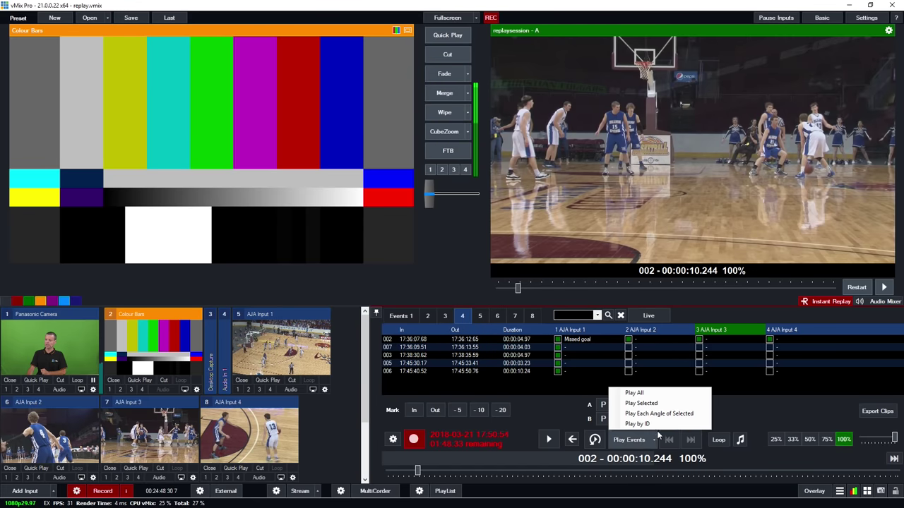
pyautogui.click(656, 426)
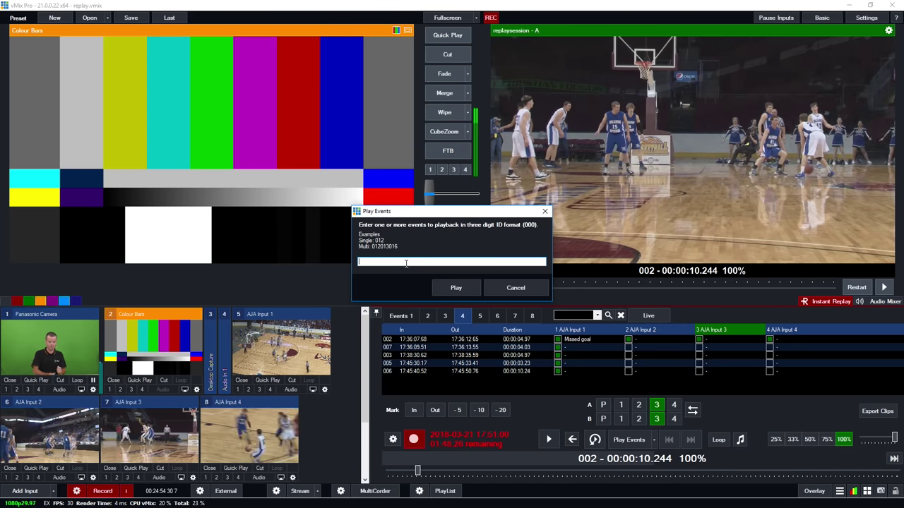
pyautogui.write('002')
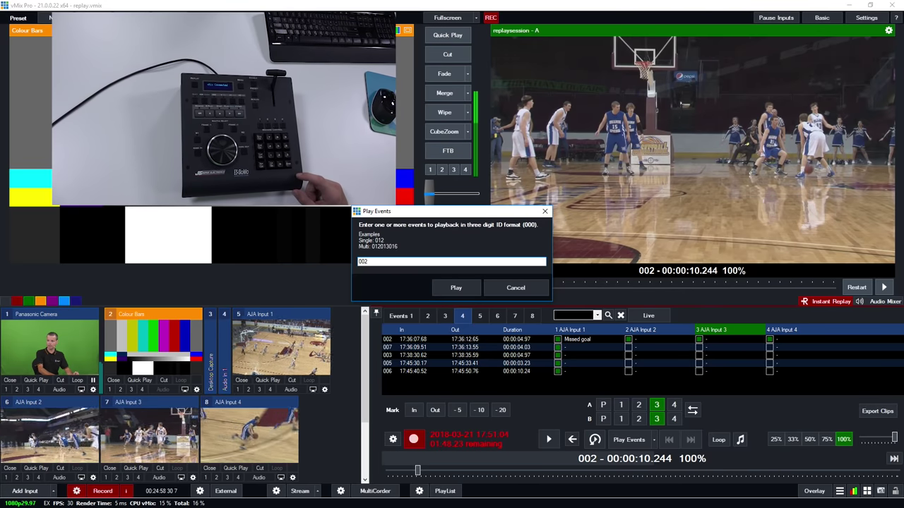
pyautogui.write('005')
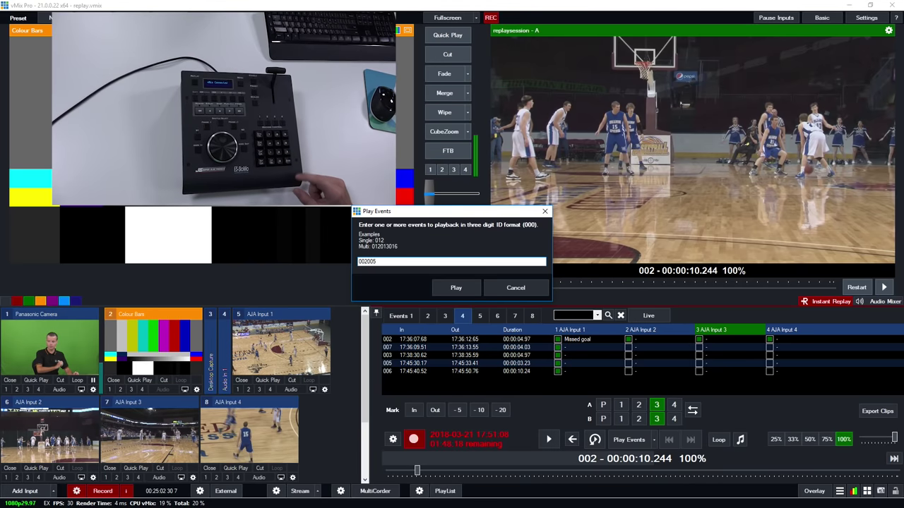
pyautogui.press('Return')
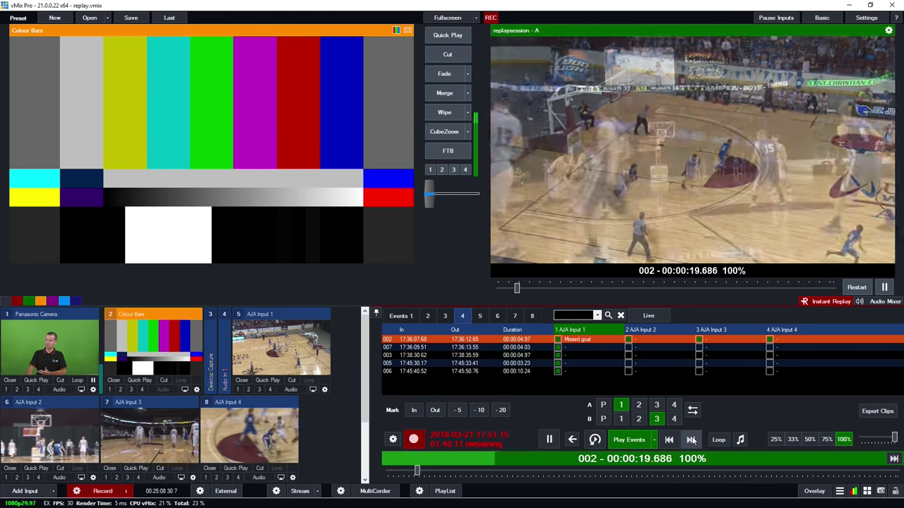
# Advance the playback of event 002 through cameras 2, 3 and 4 and on to event 005
pyautogui.press('2')
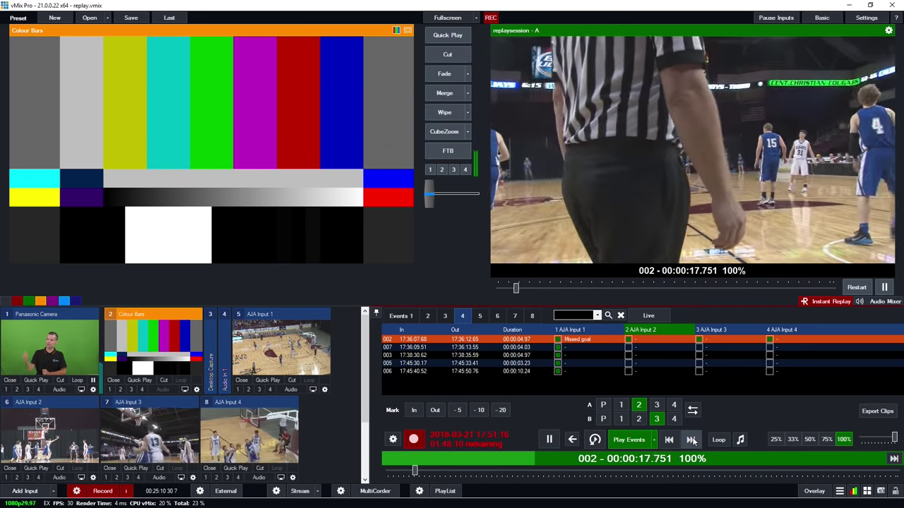
pyautogui.press('3')
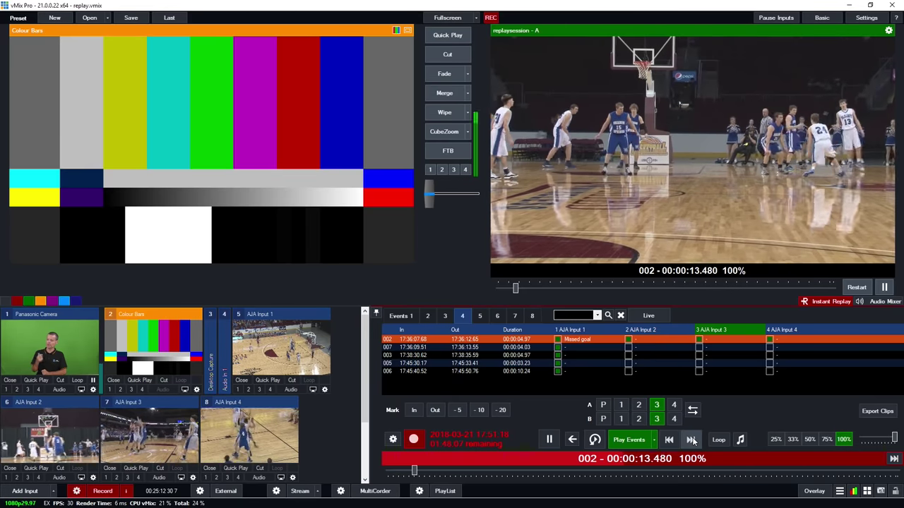
pyautogui.click(691, 440)
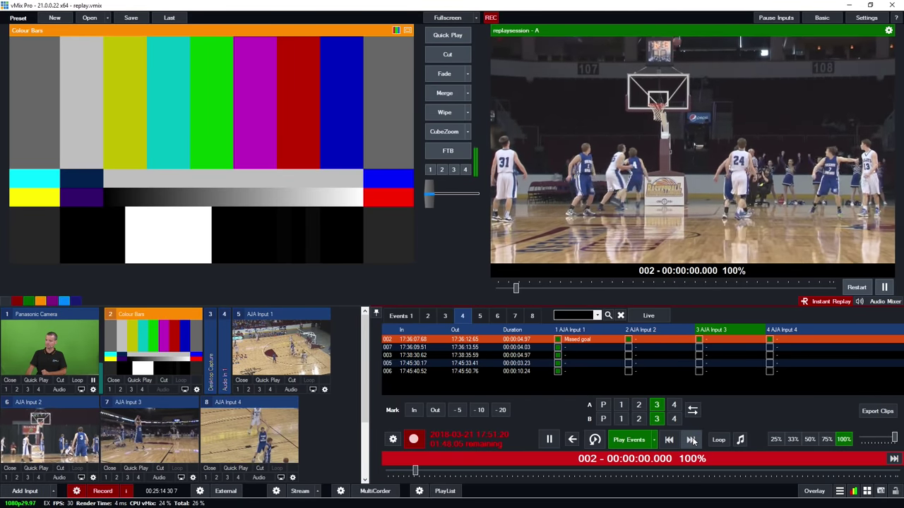
pyautogui.press('4')
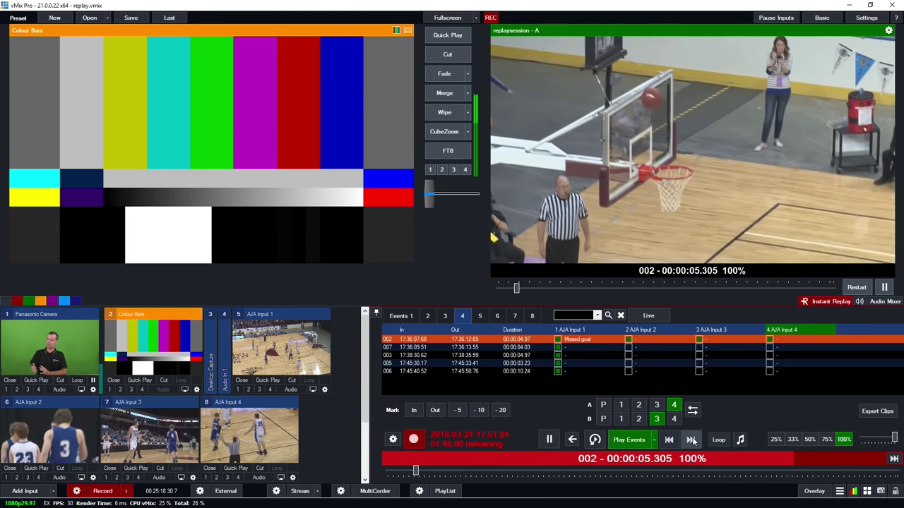
pyautogui.click(692, 440)
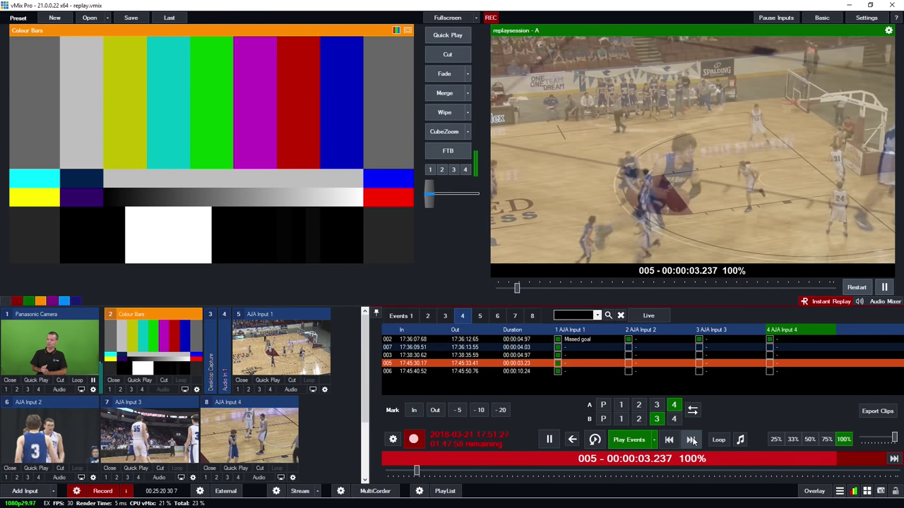
# Play event 005 from camera 1 to its end and return the replay to camera 3
pyautogui.press('1')
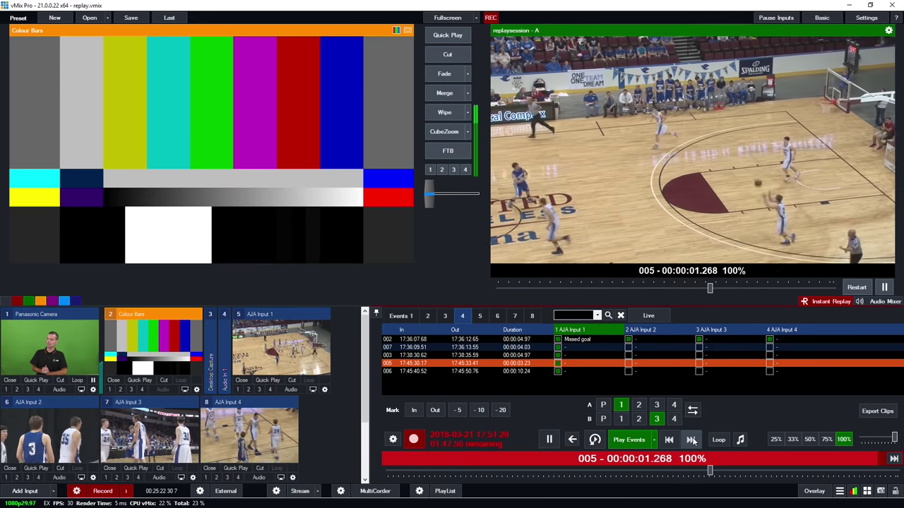
pyautogui.press('3')
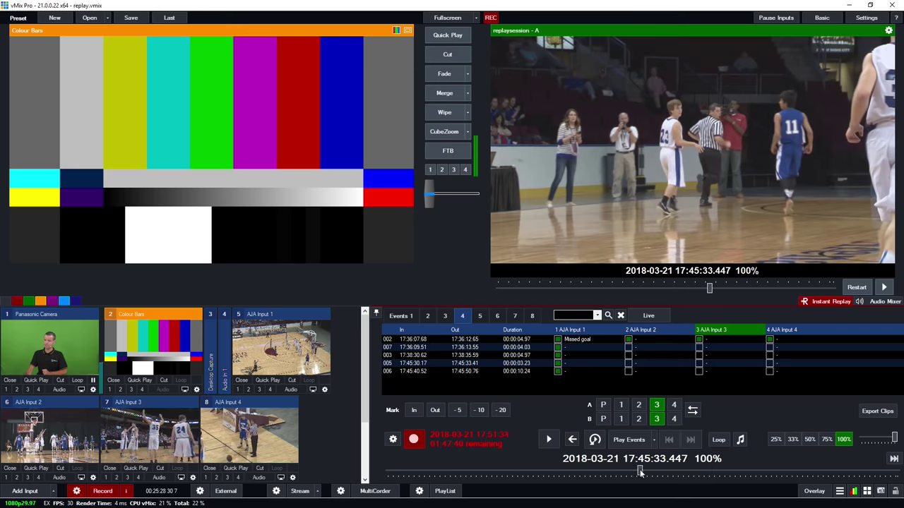
pyautogui.click(639, 470)
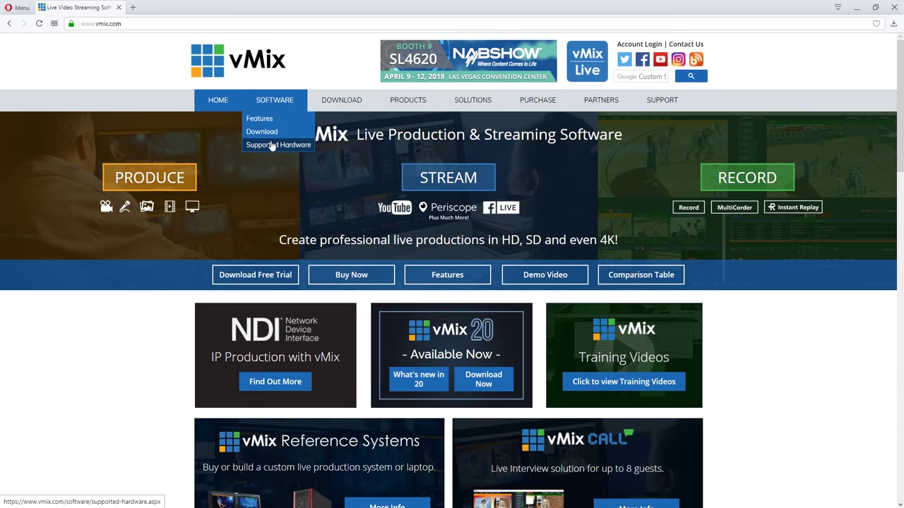
# Switch to the vMix website and examine the tested controllers listed on the Supported Hardware page
pyautogui.click(272, 146)
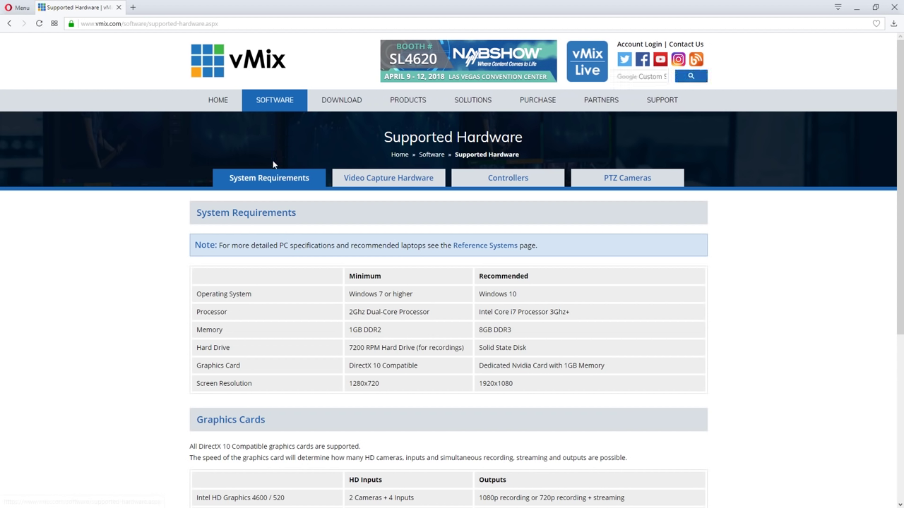
pyautogui.click(506, 185)
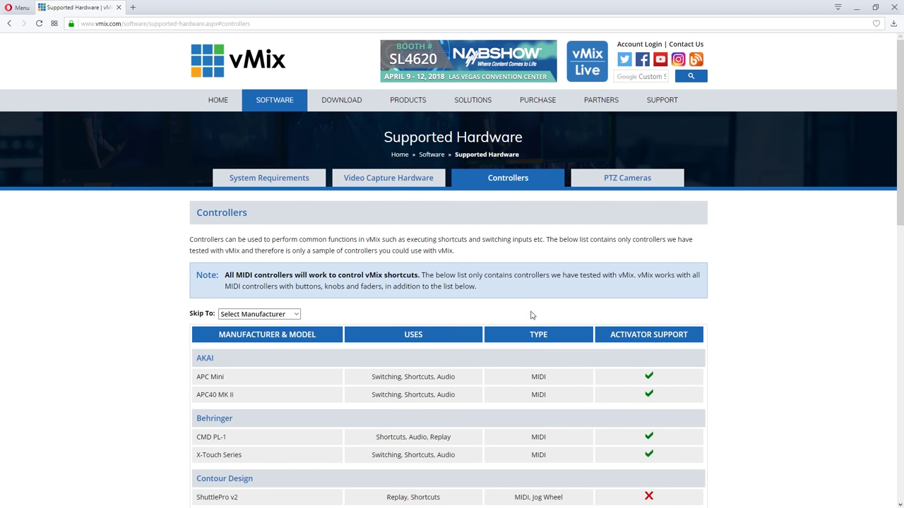
pyautogui.scroll(-2, 570, 337)
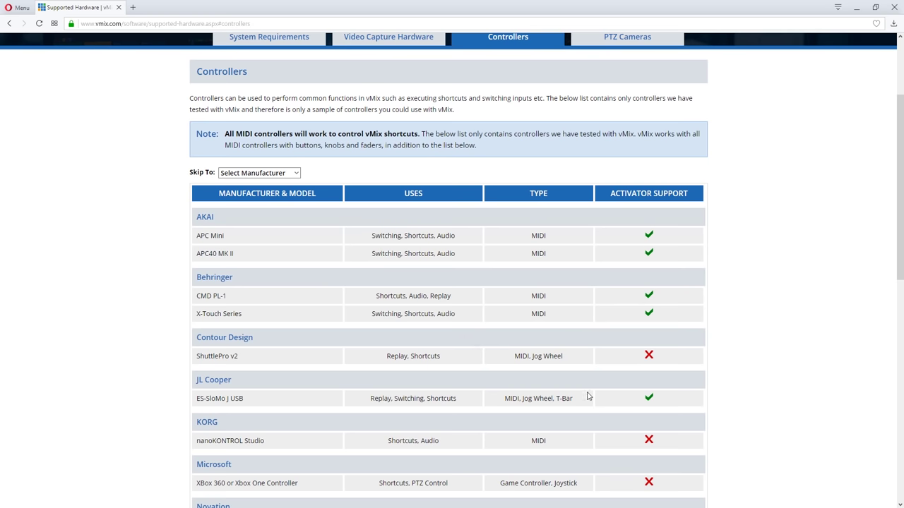
pyautogui.scroll(-2, 526, 394)
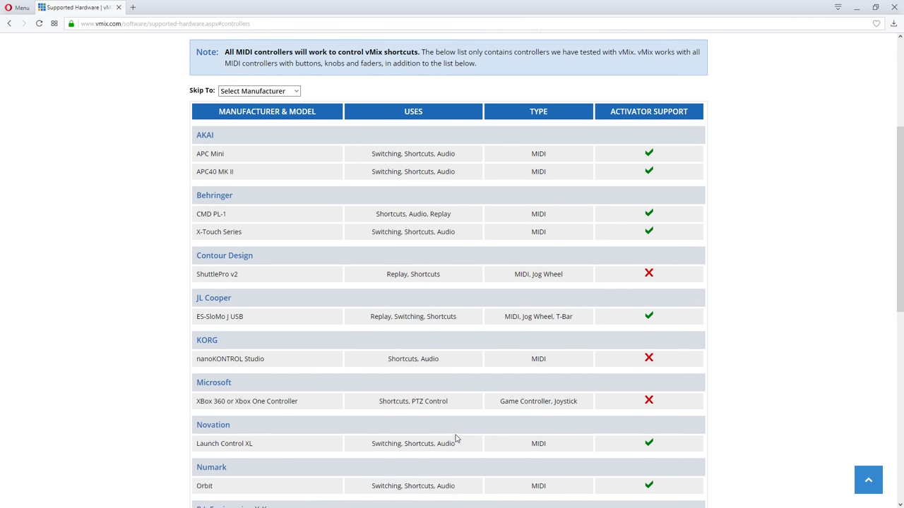
pyautogui.scroll(-2, 463, 376)
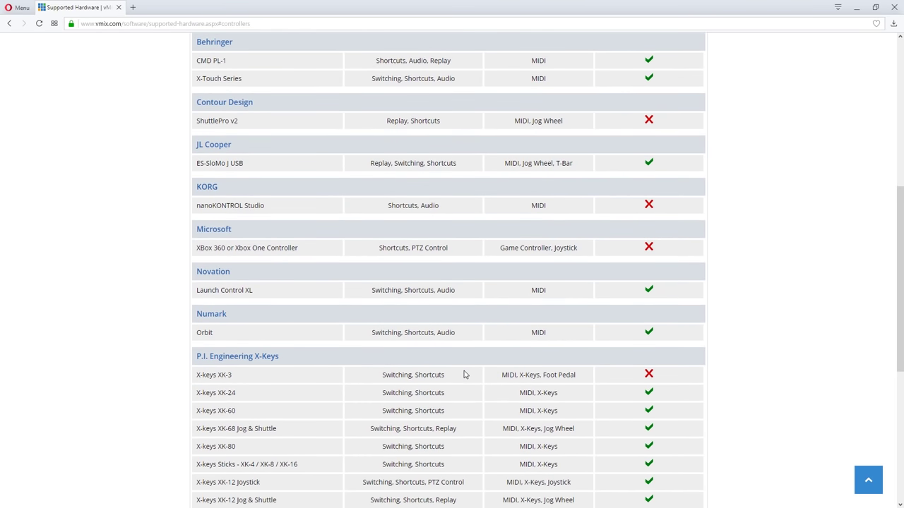